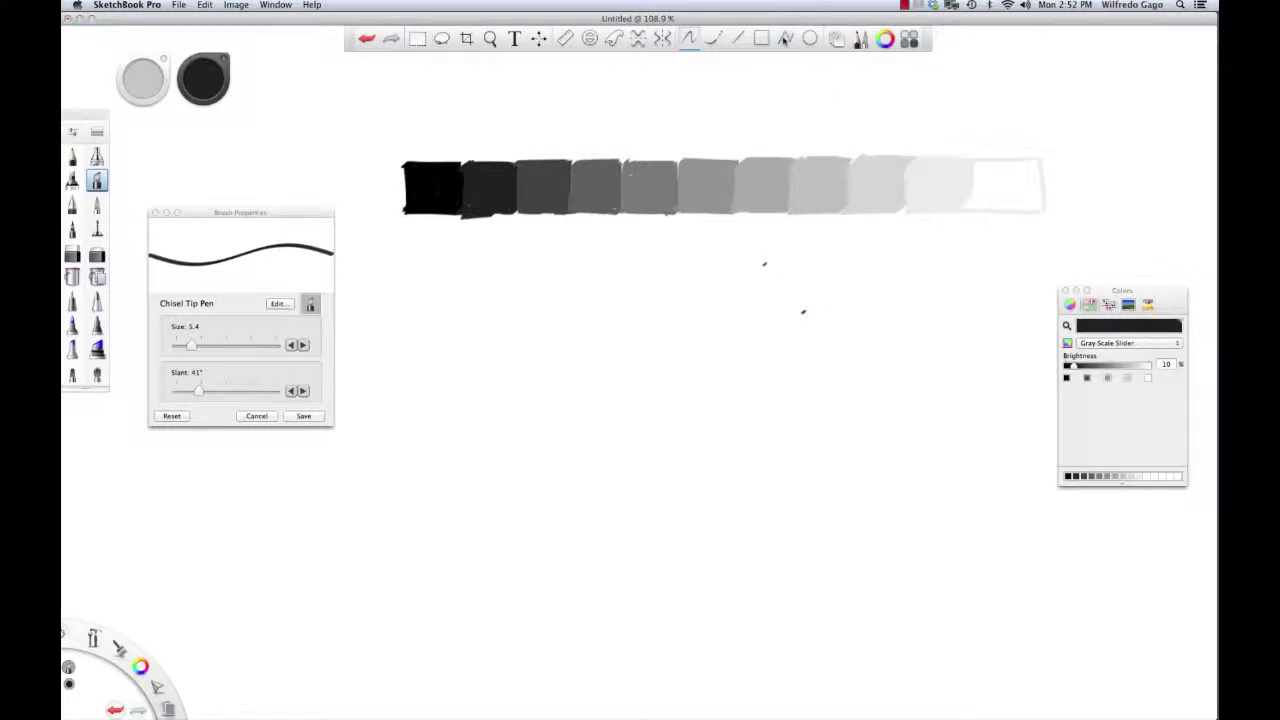
# Add a new layer and lightly sketch a box's top face in perspective below the value scale using the Felt Pen.
pyautogui.click(836, 38)
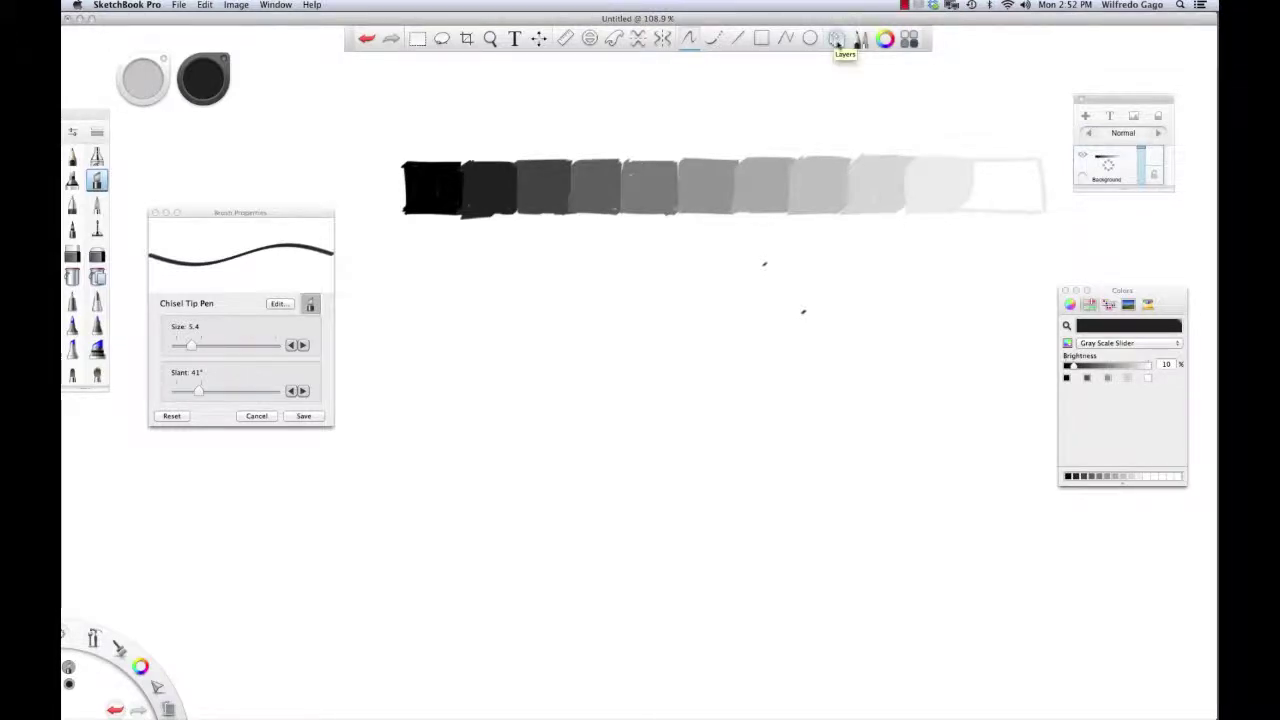
pyautogui.click(1083, 116)
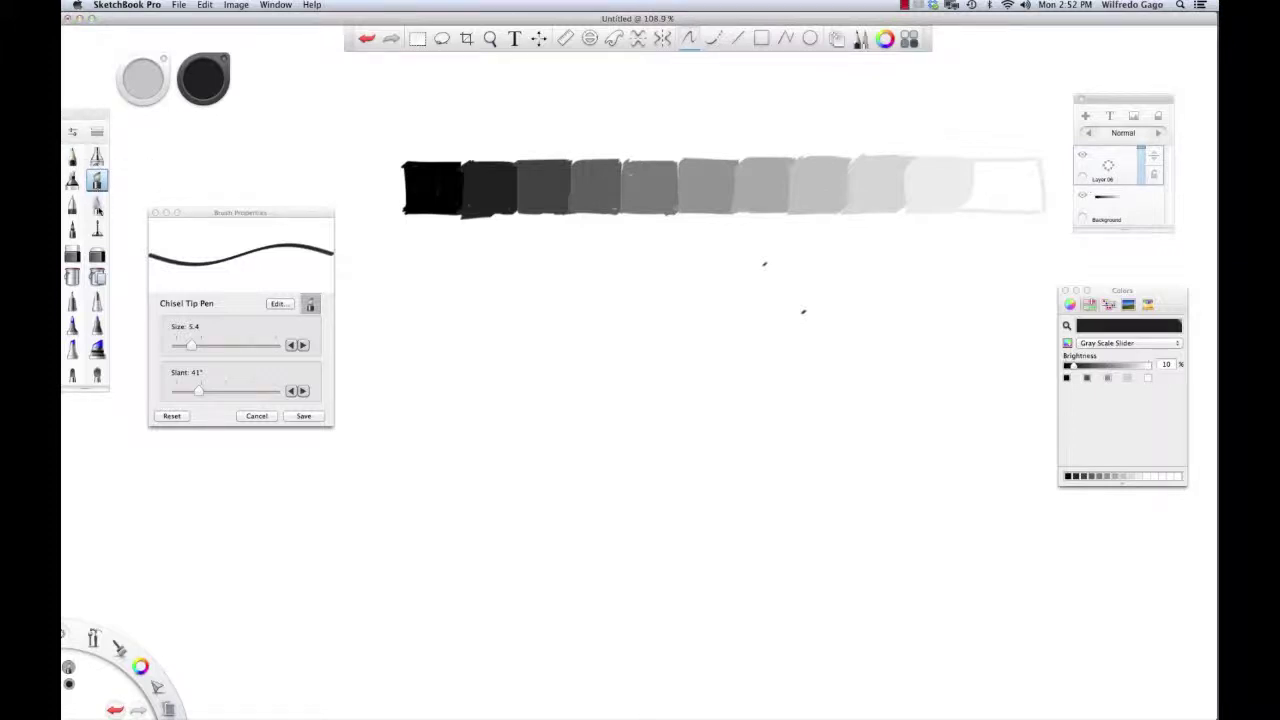
pyautogui.click(96, 229)
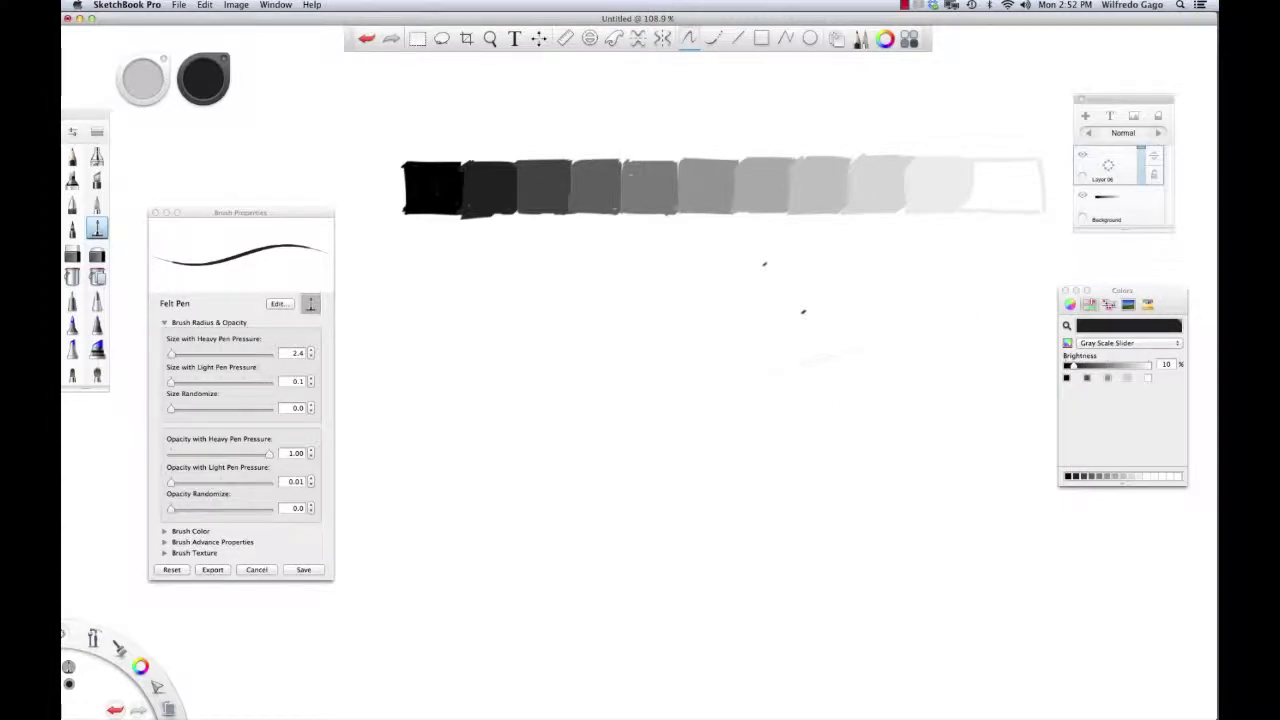
pyautogui.moveTo(740, 379); pyautogui.dragTo(861, 349)
pyautogui.moveTo(737, 388)
pyautogui.mouseDown()
pyautogui.moveTo(895, 406)
pyautogui.moveTo(962, 367)
pyautogui.mouseUp()
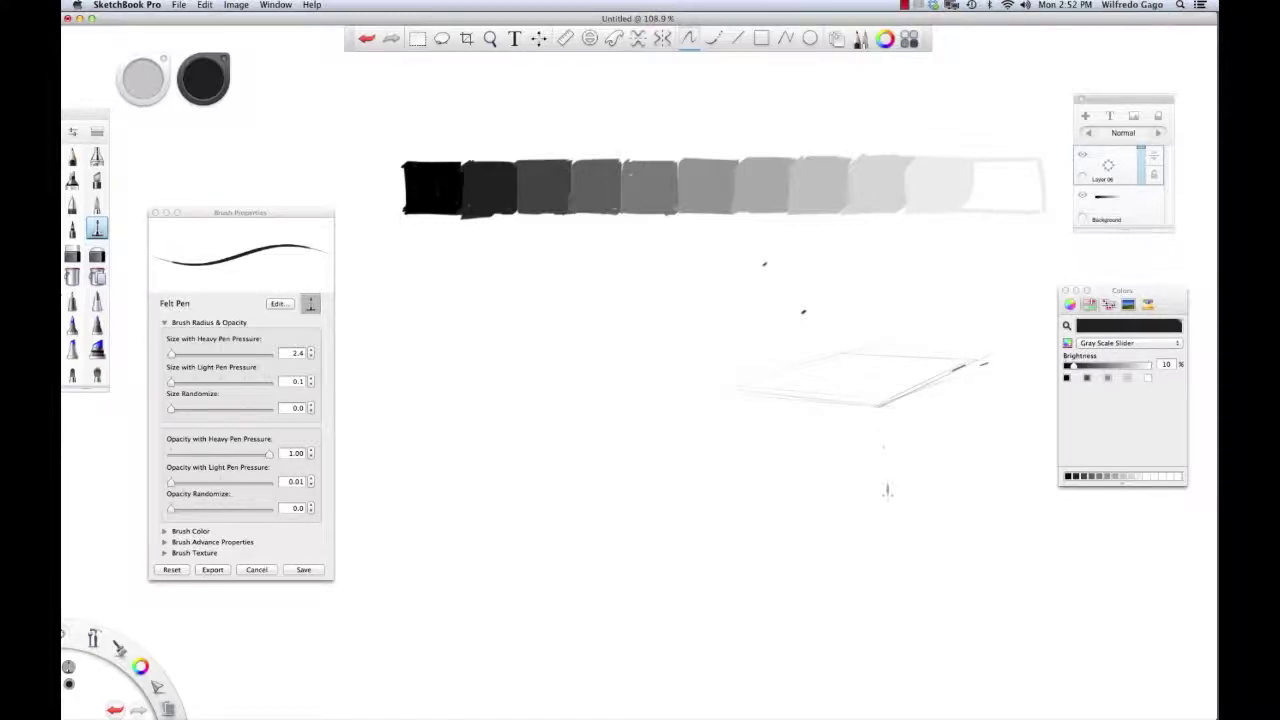
pyautogui.press('super+z')
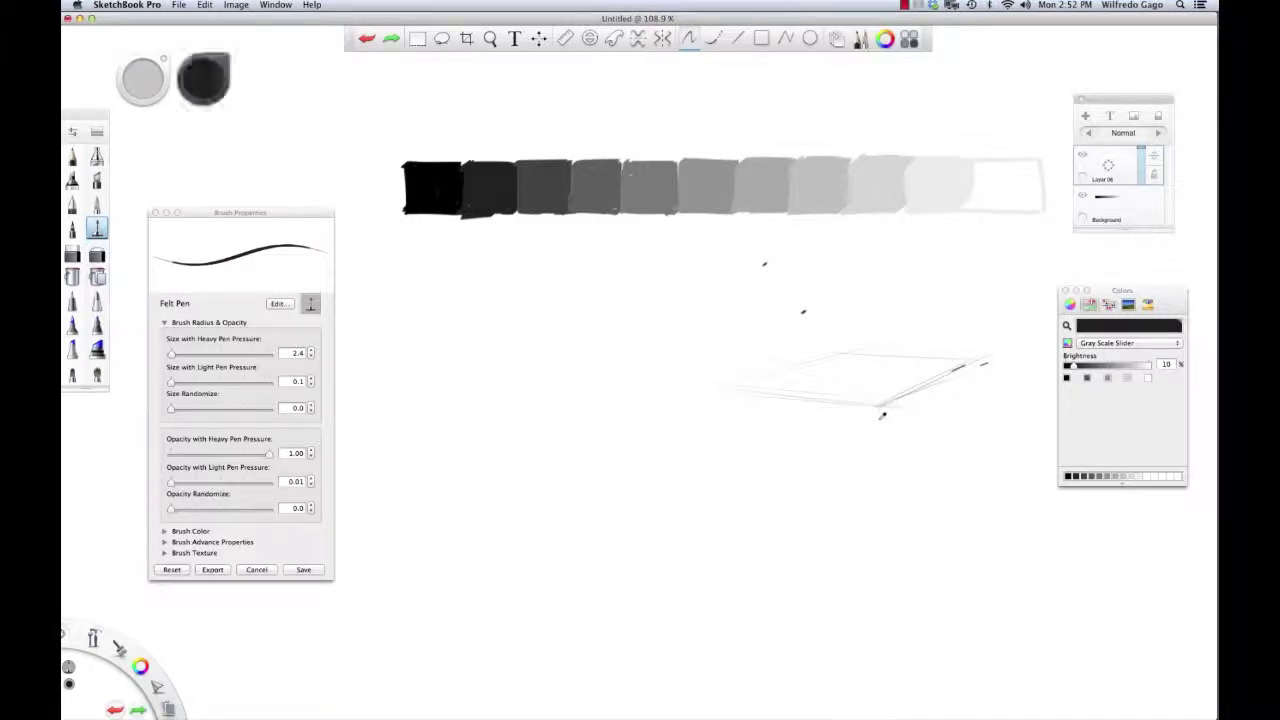
# Sample black from the value scale and draw the box's front vertical edge and lower right receding edge.
pyautogui.keyDown('alt'); pyautogui.click(880, 409); pyautogui.keyUp('alt')
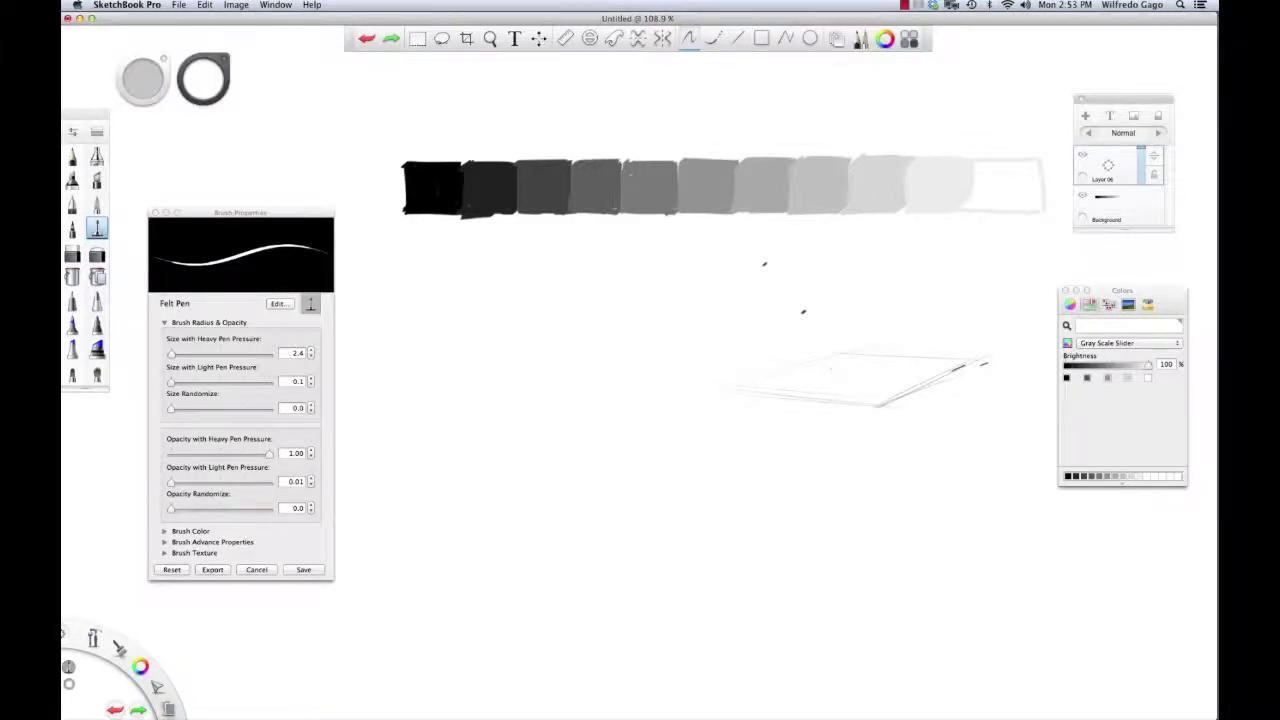
pyautogui.keyDown('alt'); pyautogui.click(460, 184); pyautogui.keyUp('alt')
pyautogui.moveTo(879, 409); pyautogui.dragTo(886, 457)
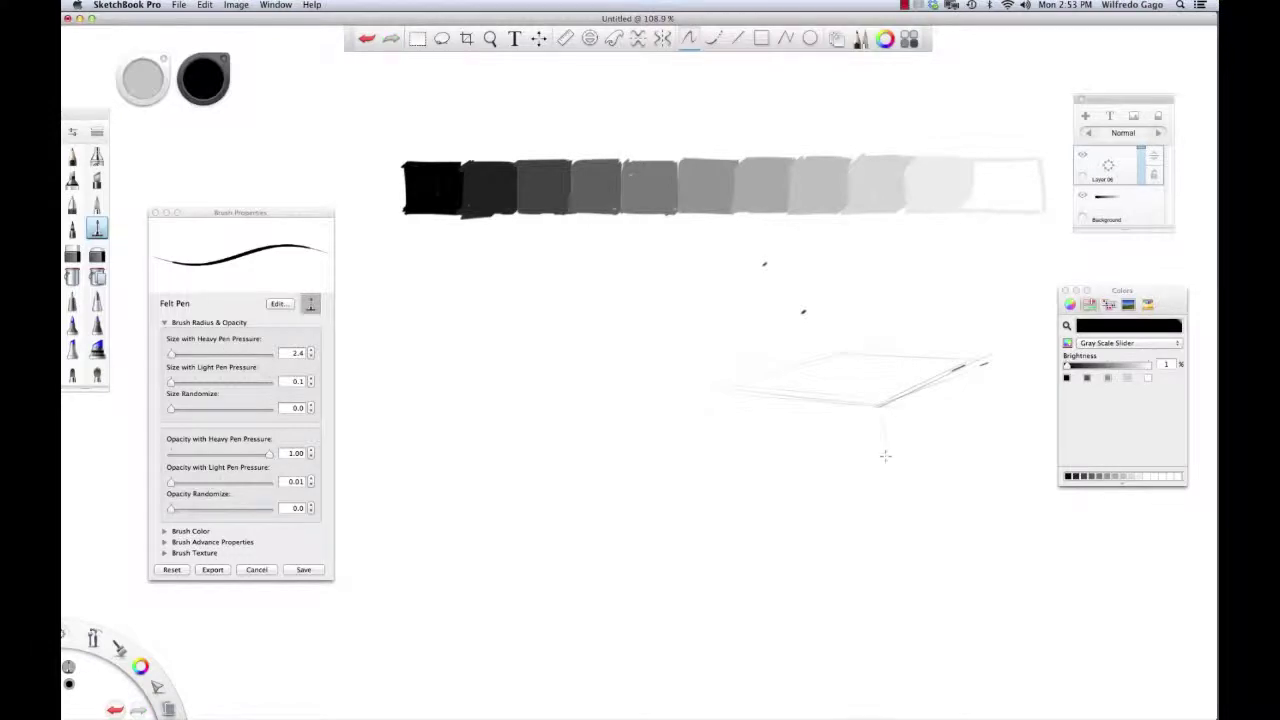
pyautogui.press('super+z')
pyautogui.moveTo(880, 409); pyautogui.dragTo(884, 476)
pyautogui.moveTo(880, 406)
pyautogui.mouseDown()
pyautogui.moveTo(884, 520)
pyautogui.moveTo(955, 482)
pyautogui.mouseUp()
pyautogui.moveTo(870, 526); pyautogui.dragTo(1014, 449)
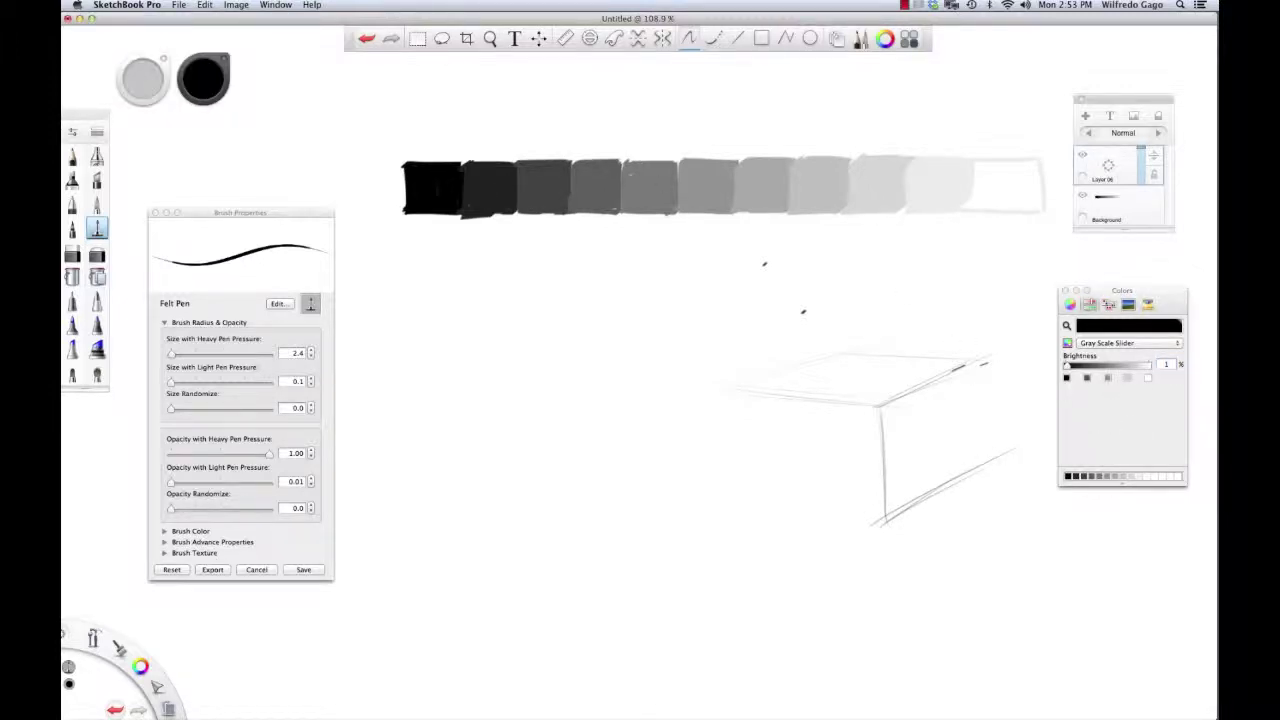
# Close the box with its right, bottom-left and left edges, and restate the right receding edge of its top face.
pyautogui.moveTo(971, 362); pyautogui.dragTo(979, 466)
pyautogui.moveTo(881, 521); pyautogui.dragTo(737, 500)
pyautogui.press('super+z')
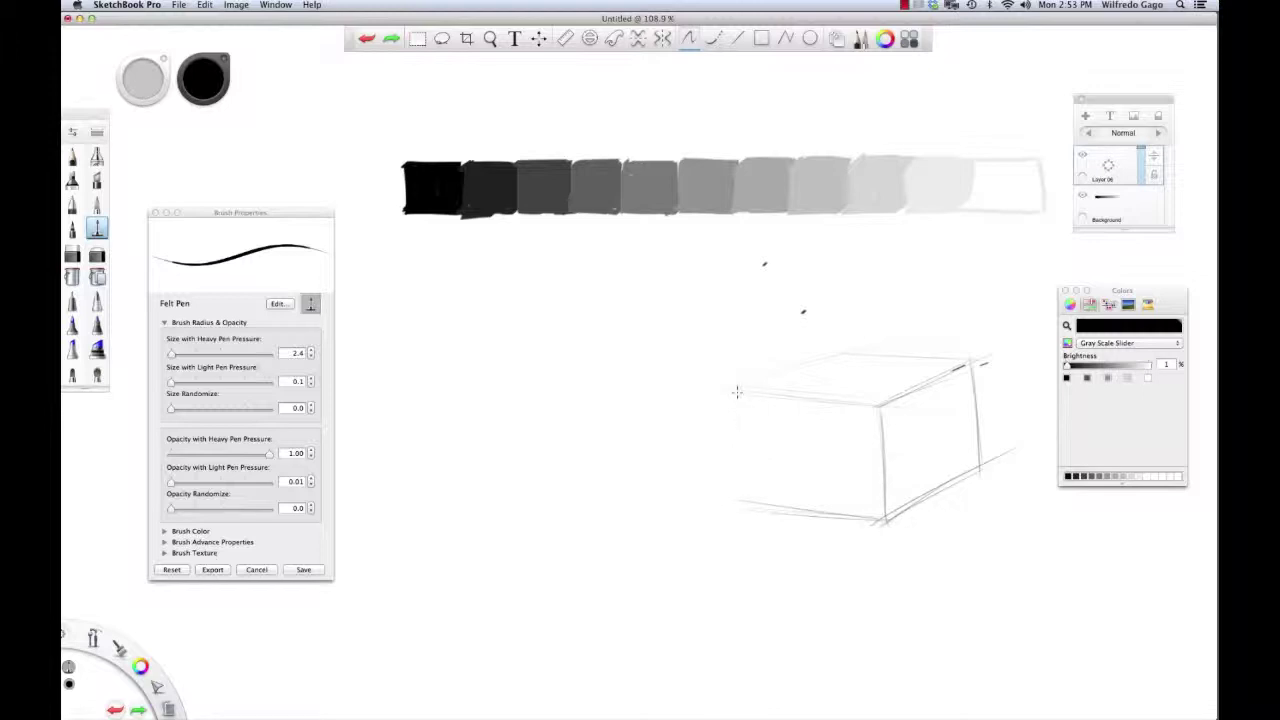
pyautogui.moveTo(740, 386); pyautogui.dragTo(742, 504)
pyautogui.moveTo(739, 388); pyautogui.dragTo(750, 508)
pyautogui.moveTo(879, 407); pyautogui.dragTo(982, 370)
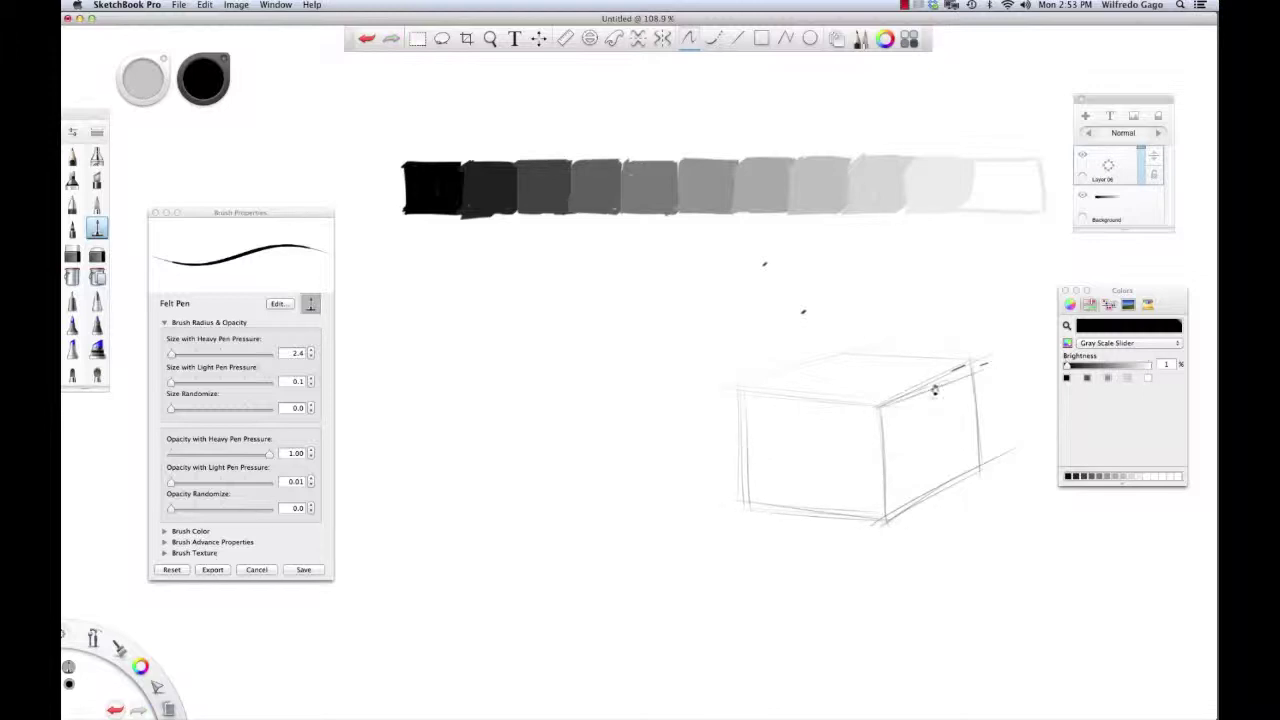
pyautogui.press('super+z')
pyautogui.moveTo(880, 406); pyautogui.dragTo(974, 361)
# Sketch a smaller box in perspective on top of the first one, including its side, front and top faces.
pyautogui.moveTo(905, 322); pyautogui.dragTo(901, 394)
pyautogui.moveTo(772, 372); pyautogui.dragTo(899, 384)
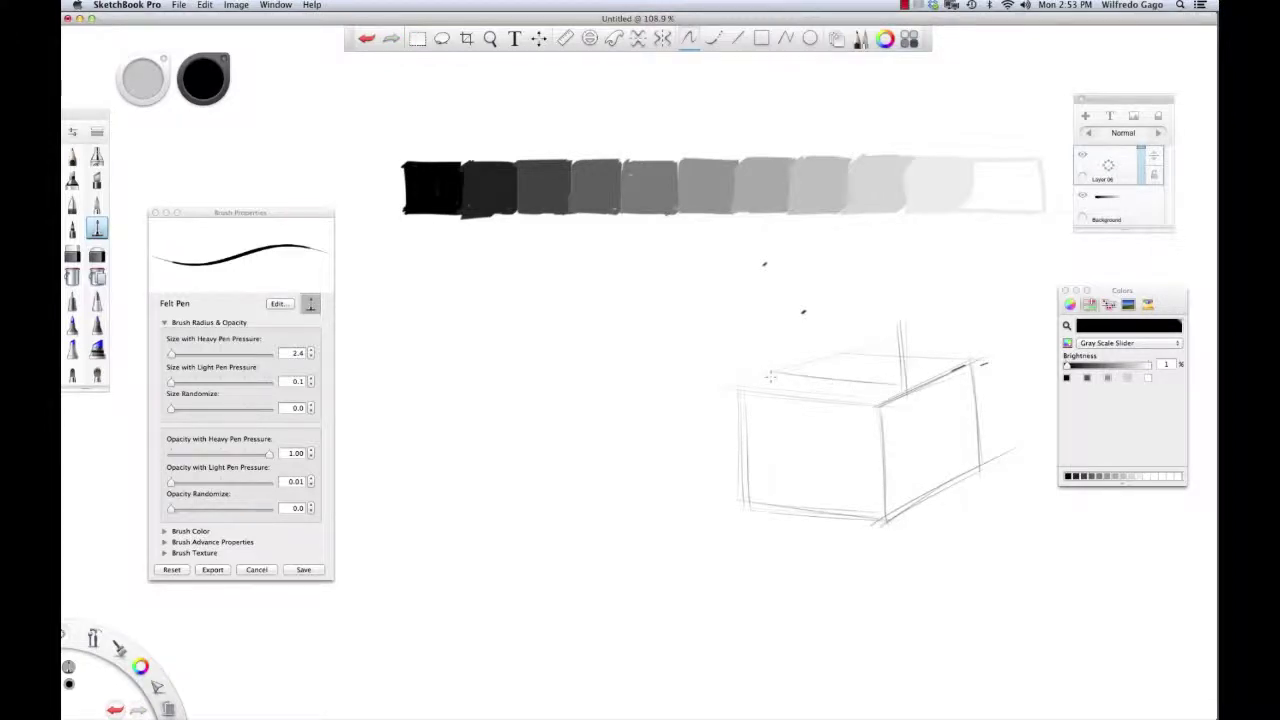
pyautogui.moveTo(777, 321); pyautogui.dragTo(780, 372)
pyautogui.moveTo(780, 315)
pyautogui.mouseDown()
pyautogui.moveTo(900, 323)
pyautogui.moveTo(957, 310)
pyautogui.moveTo(968, 366)
pyautogui.mouseUp()
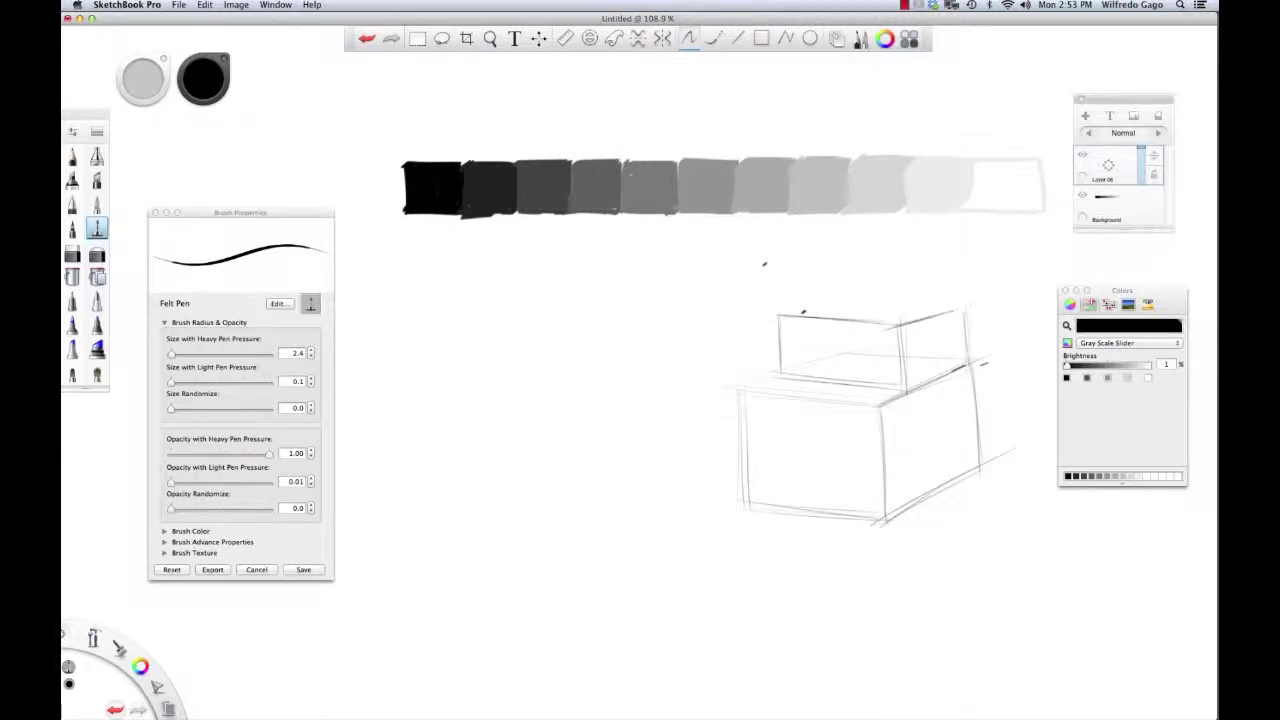
pyautogui.moveTo(780, 316)
pyautogui.mouseDown()
pyautogui.moveTo(855, 297)
pyautogui.moveTo(956, 306)
pyautogui.mouseUp()
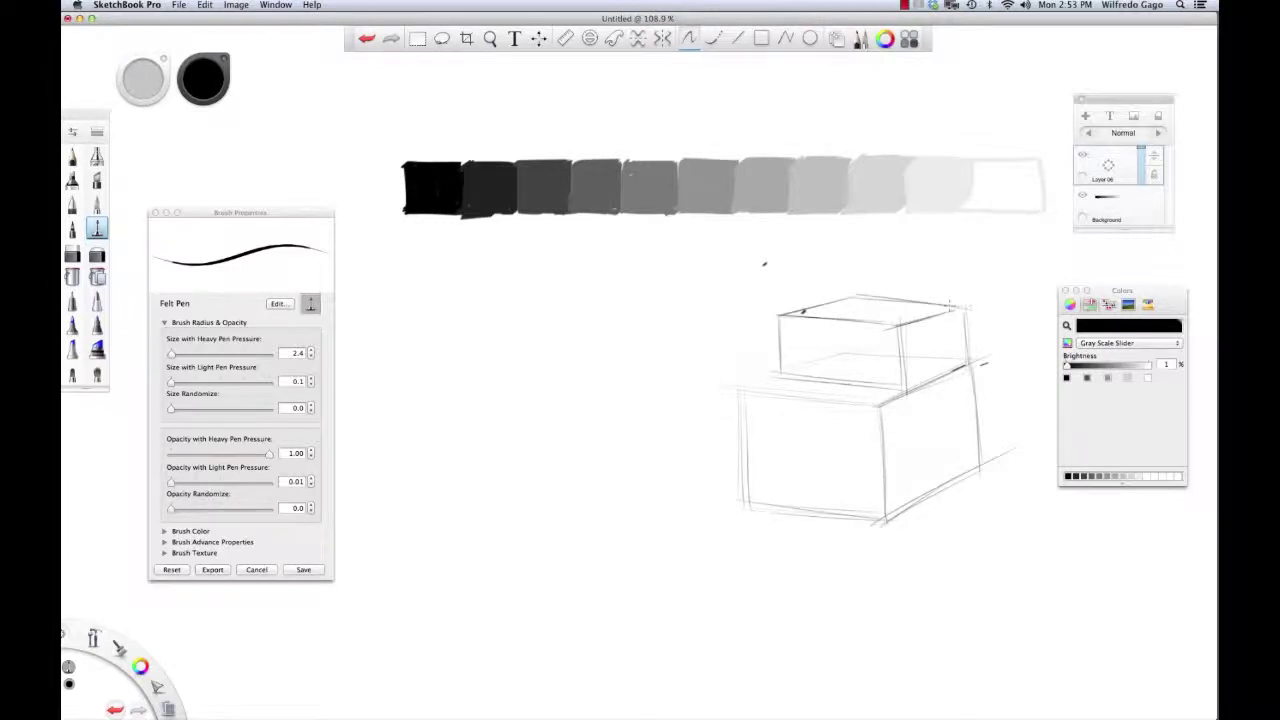
pyautogui.moveTo(855, 296)
pyautogui.mouseDown()
pyautogui.moveTo(975, 307)
pyautogui.moveTo(960, 305)
pyautogui.moveTo(966, 376)
pyautogui.moveTo(888, 395)
pyautogui.mouseUp()
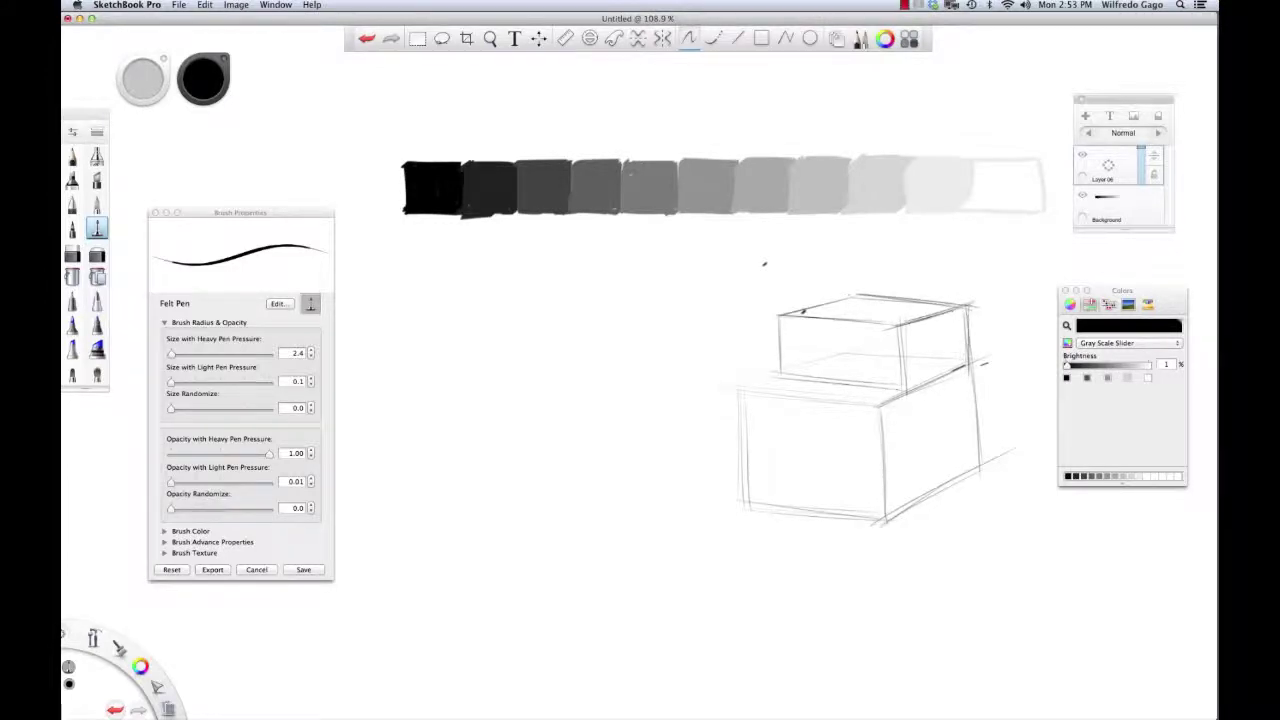
# Darken the upper box's front vertical corner and the bottom edge of its front face.
pyautogui.moveTo(904, 318); pyautogui.dragTo(904, 393)
pyautogui.moveTo(777, 373); pyautogui.dragTo(894, 384)
pyautogui.press('super+z')
pyautogui.moveTo(780, 375); pyautogui.dragTo(886, 386)
pyautogui.moveTo(971, 411); pyautogui.dragTo(959, 478)
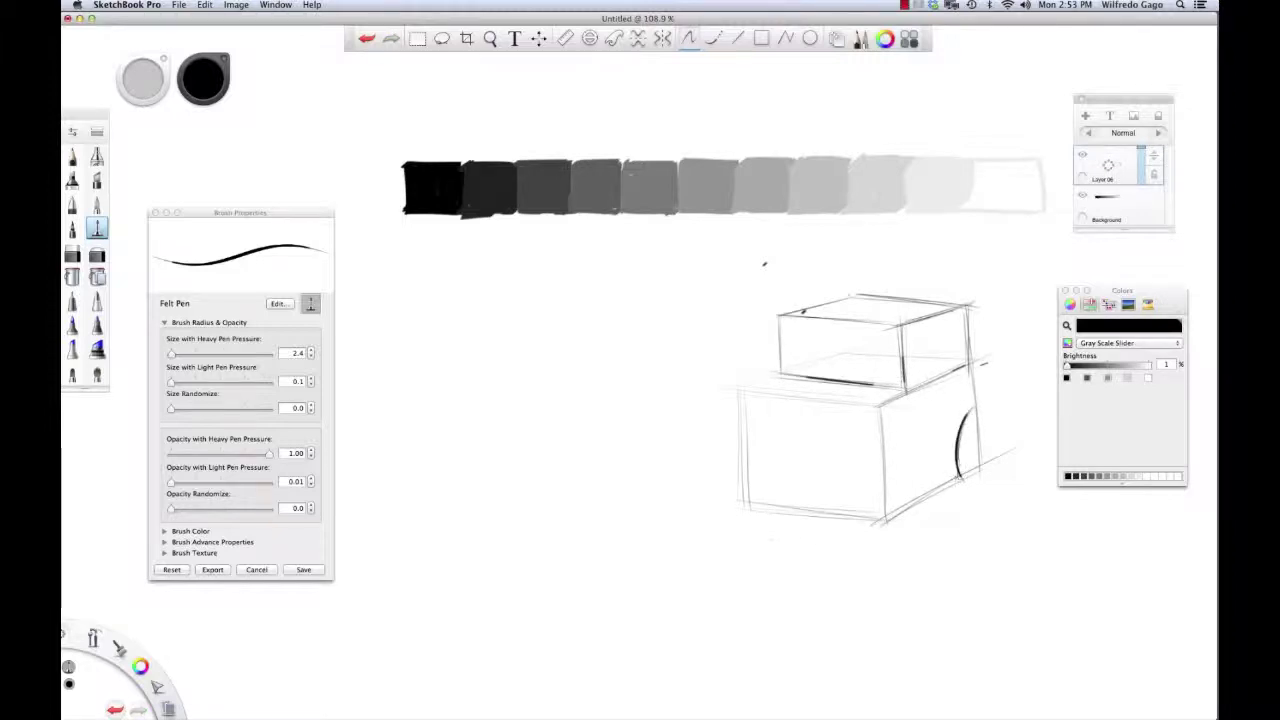
pyautogui.hotkey('ctrl', 'z')
pyautogui.hotkey('ctrl', 'z')
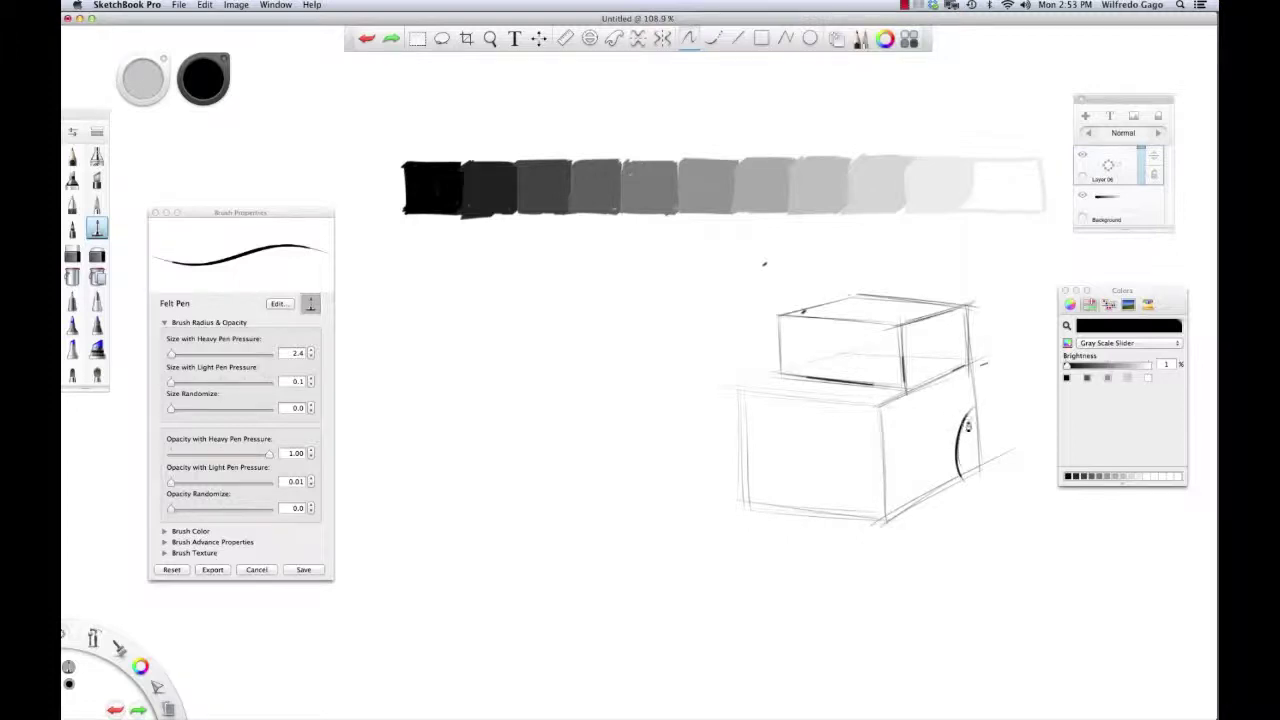
pyautogui.moveTo(752, 465); pyautogui.dragTo(880, 472)
pyautogui.press('super+z')
# Draw a line across the lower box's front near its base and sketch a recessed base with curved ends beneath it.
pyautogui.moveTo(738, 462)
pyautogui.mouseDown()
pyautogui.moveTo(886, 474)
pyautogui.moveTo(918, 498)
pyautogui.mouseUp()
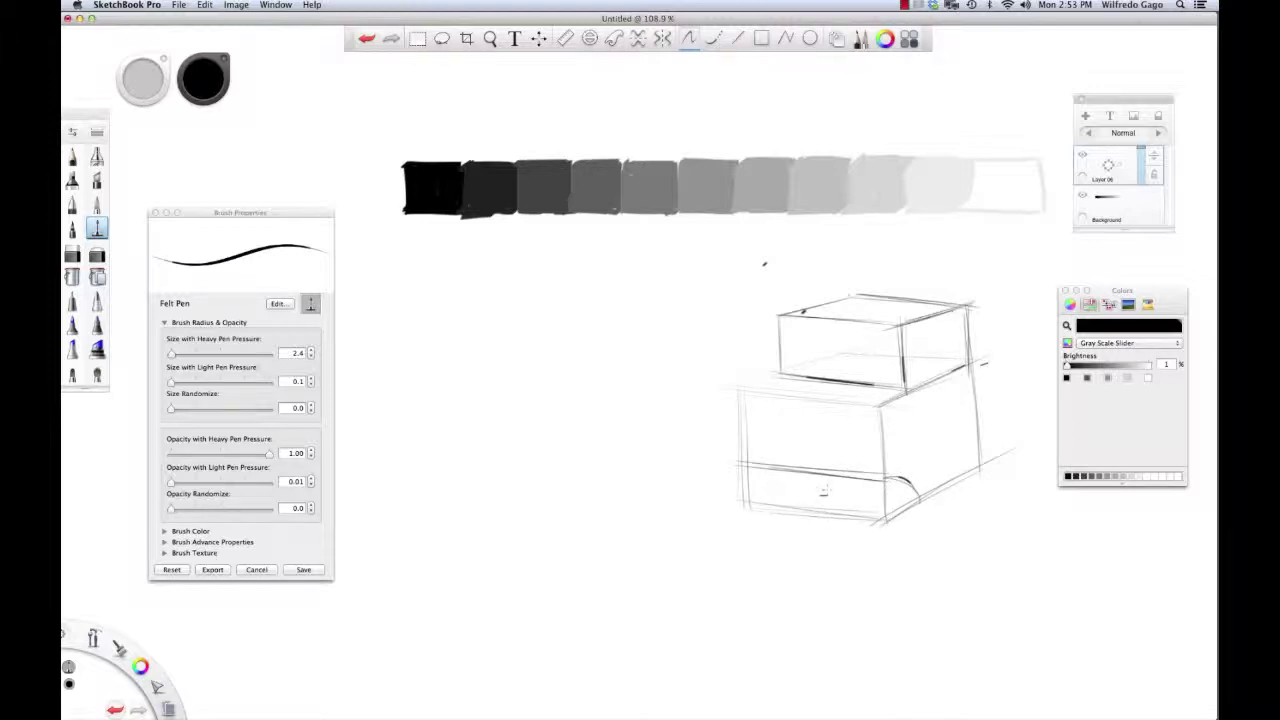
pyautogui.moveTo(792, 491); pyautogui.dragTo(894, 500)
pyautogui.moveTo(786, 490); pyautogui.dragTo(908, 502)
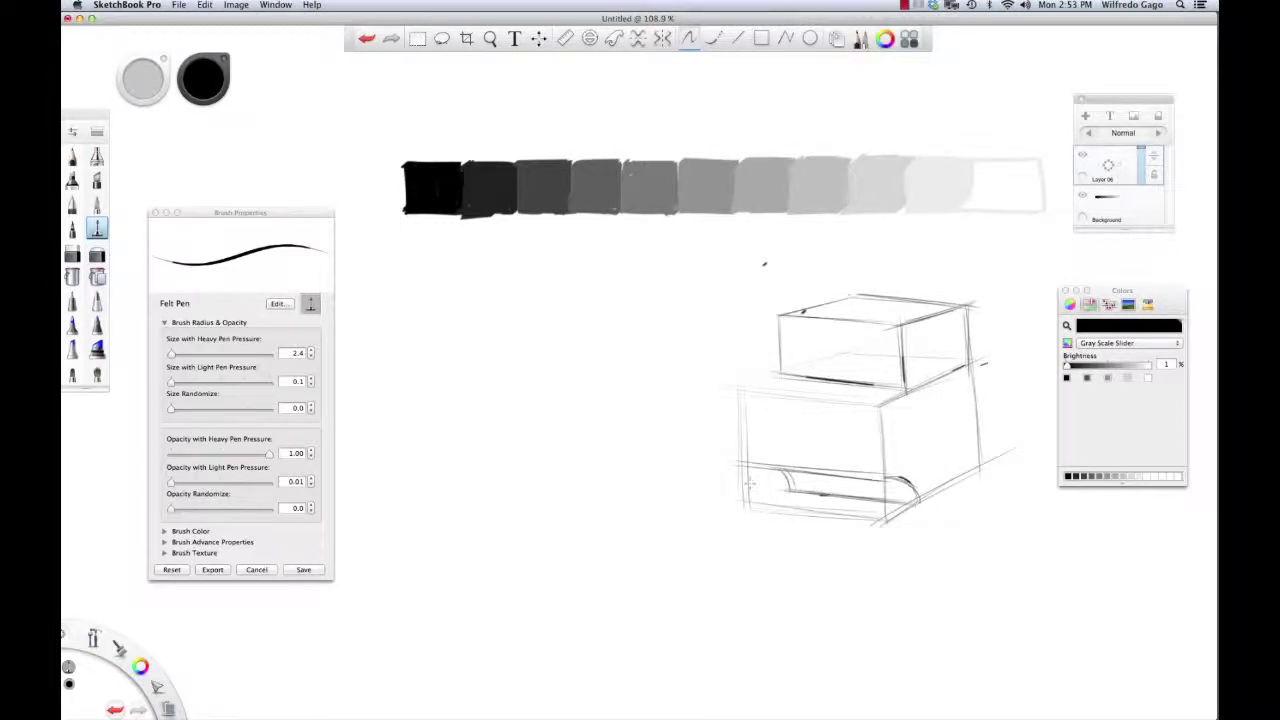
# Restate the lower box's top and left front edges and darken the upper box's left, bottom and receding top edges.
pyautogui.moveTo(742, 388)
pyautogui.mouseDown()
pyautogui.moveTo(745, 466)
pyautogui.moveTo(880, 407)
pyautogui.mouseUp()
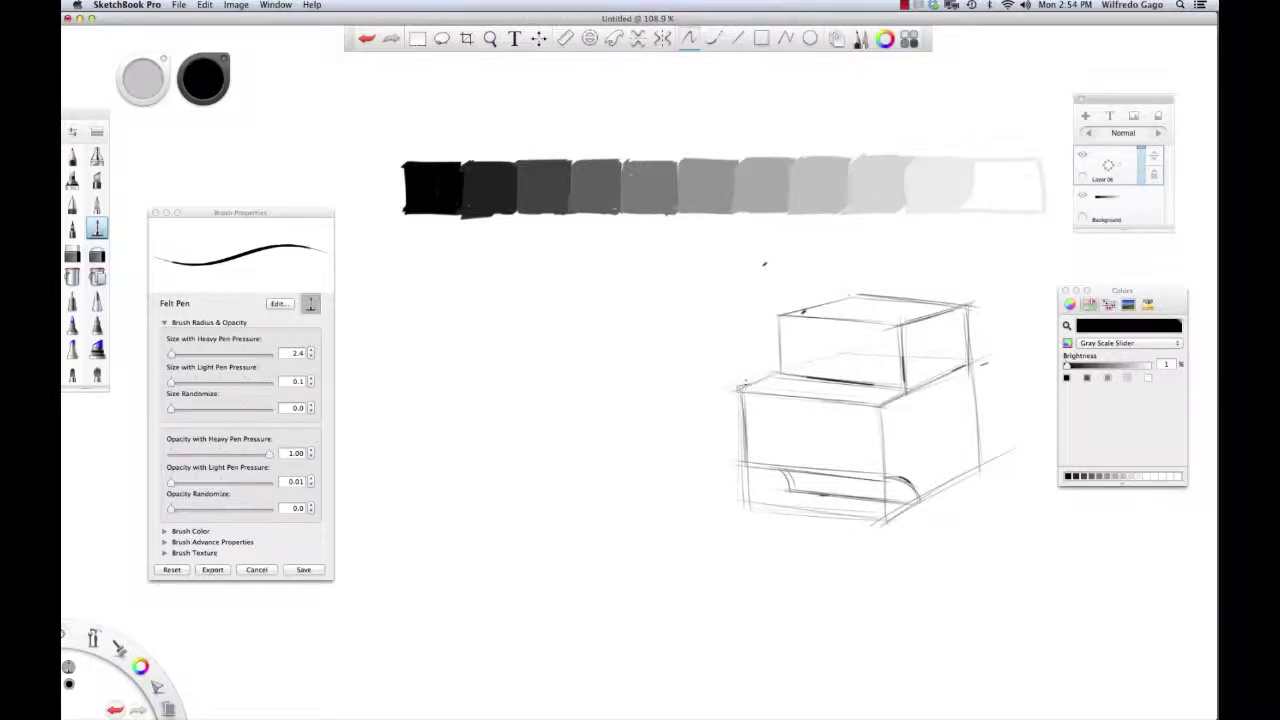
pyautogui.moveTo(745, 384); pyautogui.dragTo(845, 356)
pyautogui.press('super+z')
pyautogui.press('super+z')
pyautogui.moveTo(781, 322)
pyautogui.mouseDown()
pyautogui.moveTo(781, 382)
pyautogui.moveTo(896, 387)
pyautogui.mouseUp()
pyautogui.press('super+z')
pyautogui.moveTo(790, 378); pyautogui.dragTo(908, 389)
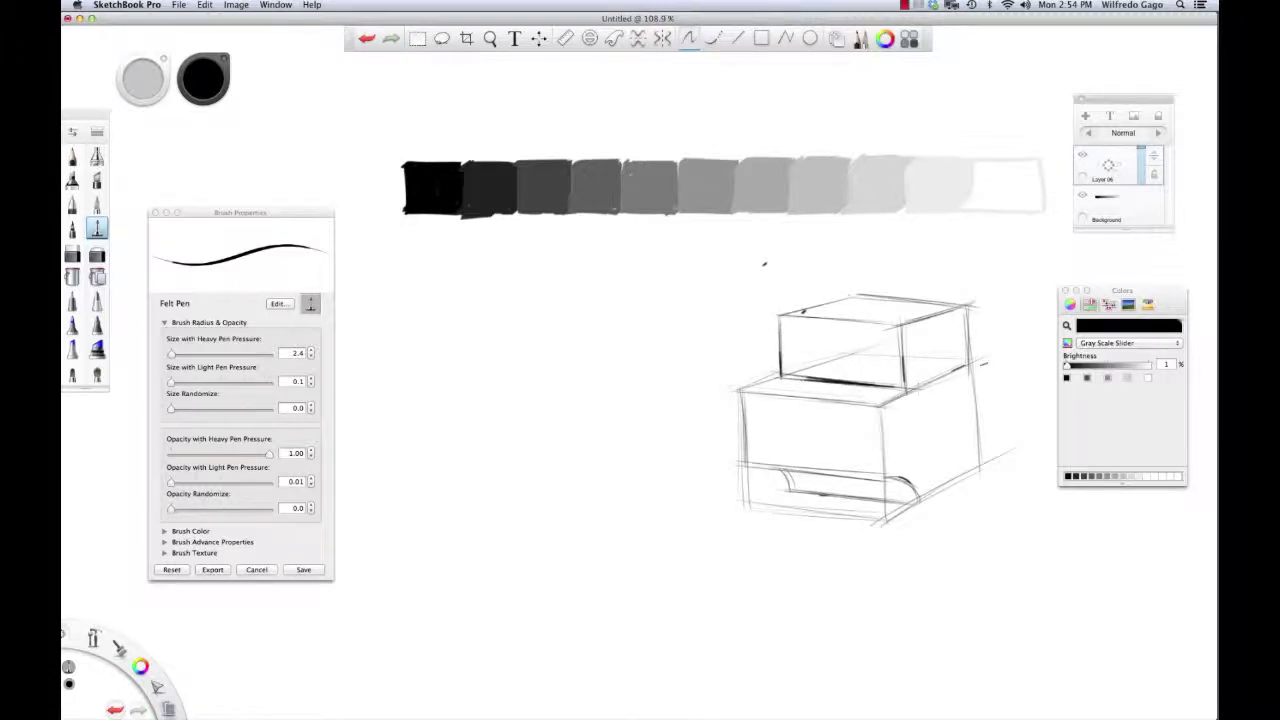
pyautogui.moveTo(784, 314); pyautogui.dragTo(864, 292)
pyautogui.moveTo(742, 391); pyautogui.dragTo(742, 468)
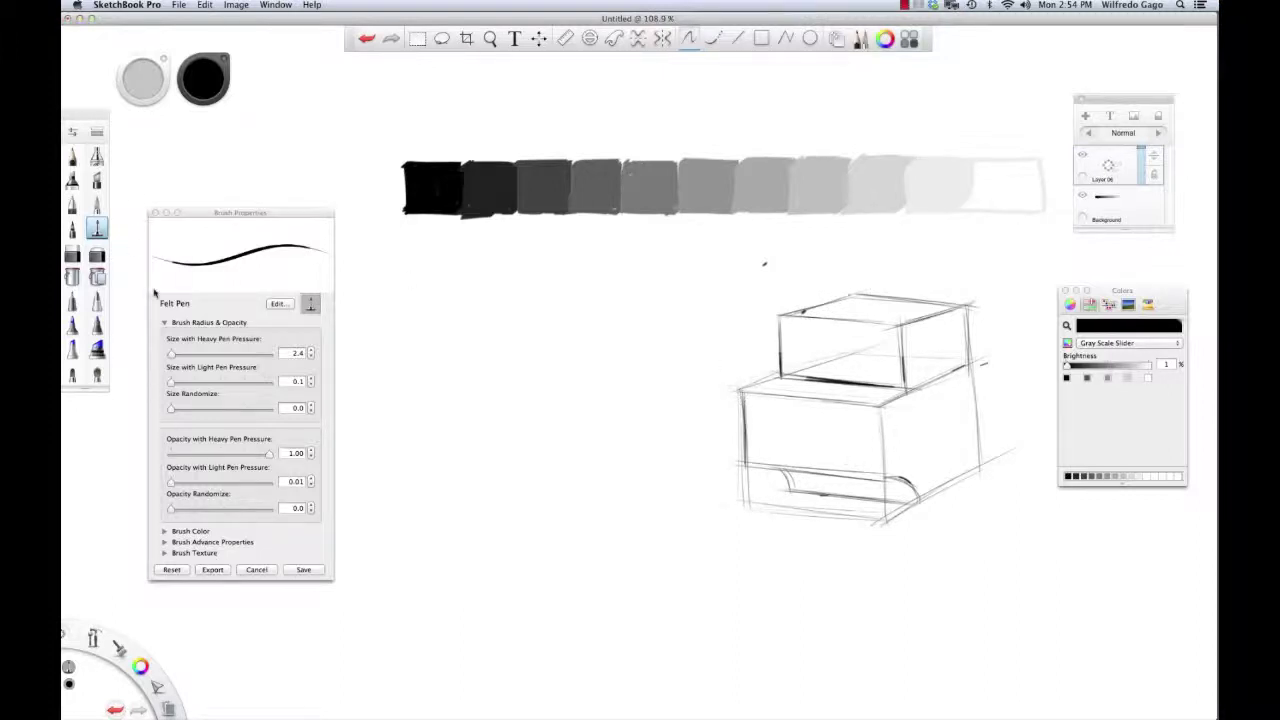
# Erase the leftover construction lines around the recessed base and beyond the lower right corner with the Hard Eraser.
pyautogui.click(72, 254)
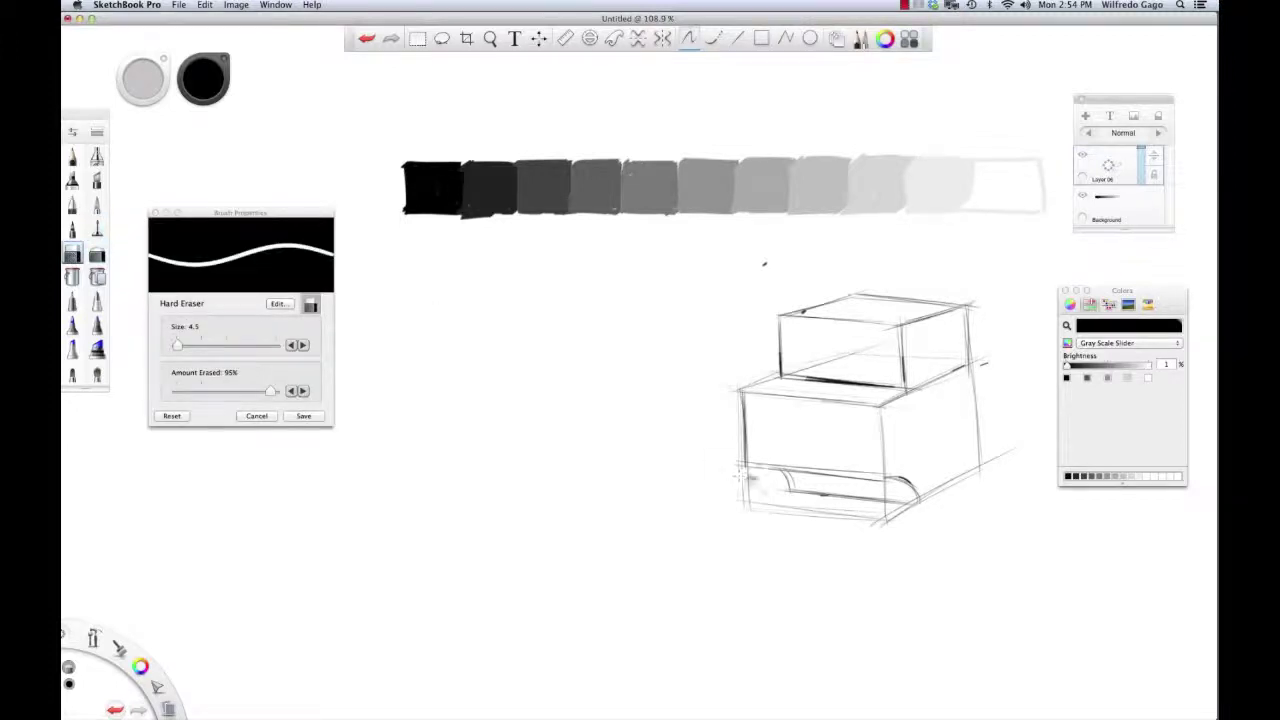
pyautogui.moveTo(754, 485); pyautogui.dragTo(890, 524)
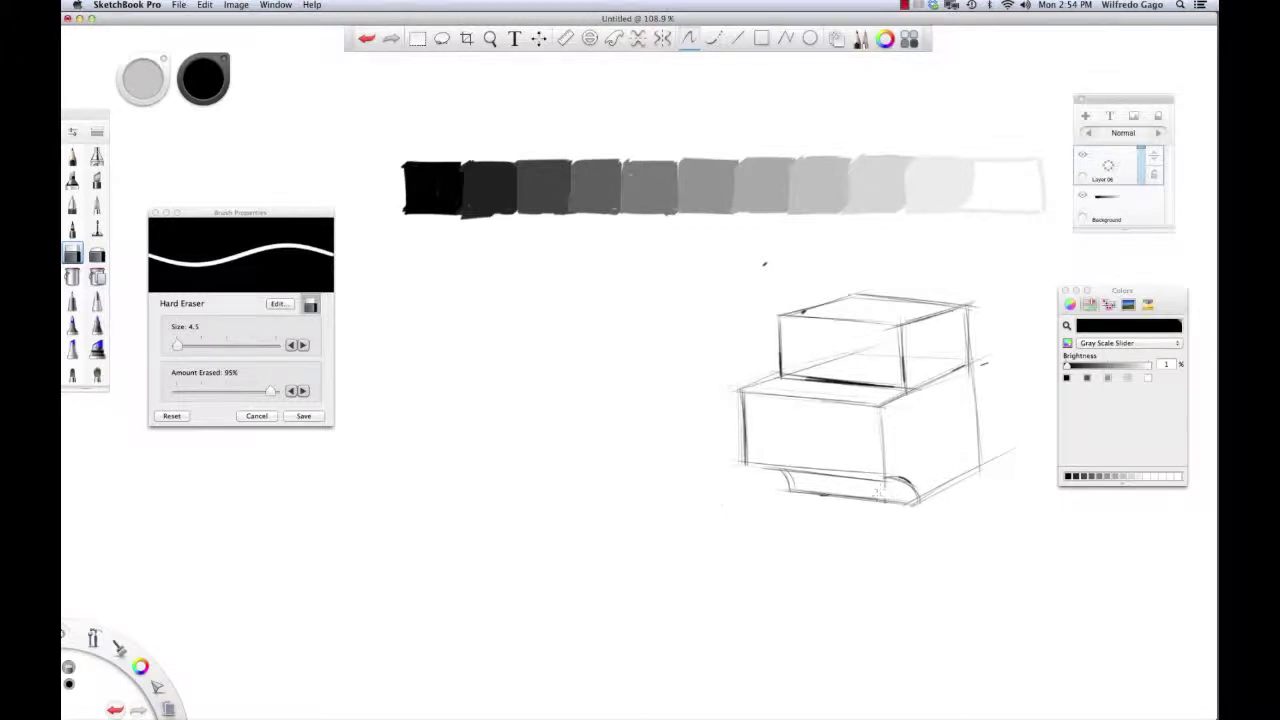
pyautogui.moveTo(878, 491); pyautogui.dragTo(887, 493)
pyautogui.moveTo(992, 445); pyautogui.dragTo(993, 470)
# Darken the upper box's back top edge and the continuous right vertical edge of both boxes with the Felt Pen.
pyautogui.click(97, 228)
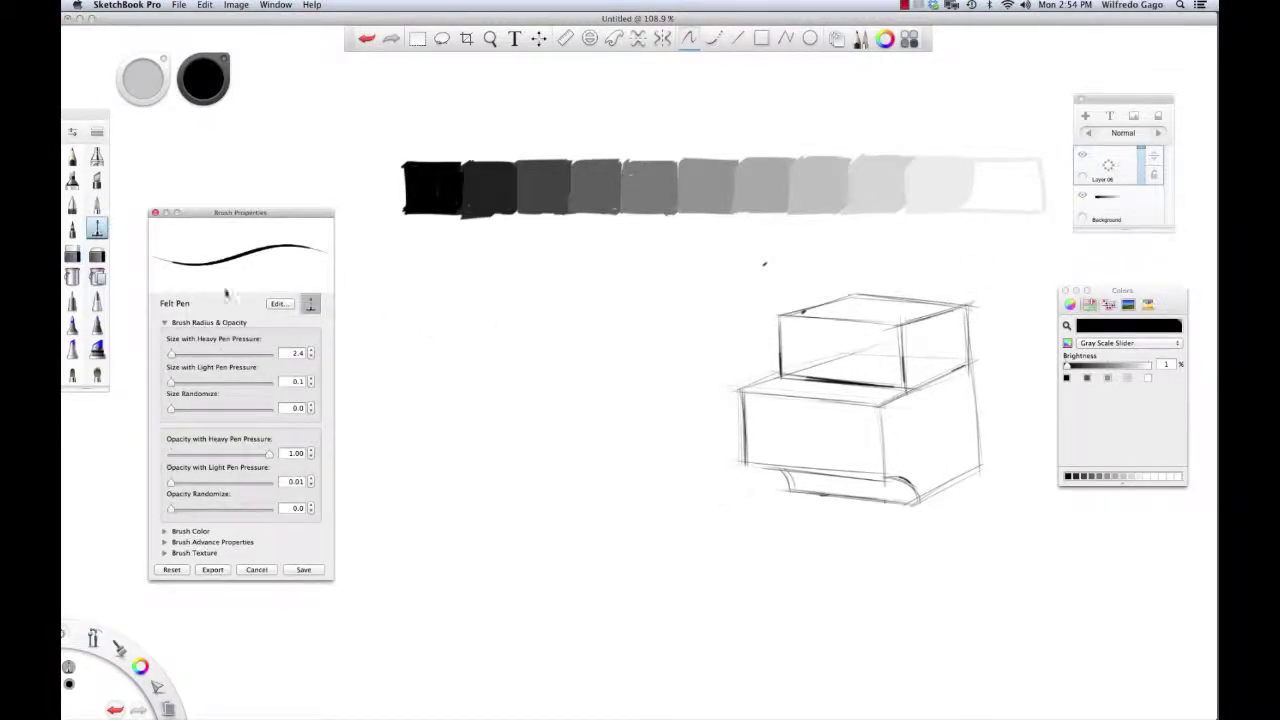
pyautogui.moveTo(876, 298); pyautogui.dragTo(972, 300)
pyautogui.moveTo(905, 324)
pyautogui.mouseDown()
pyautogui.moveTo(972, 302)
pyautogui.moveTo(975, 460)
pyautogui.mouseUp()
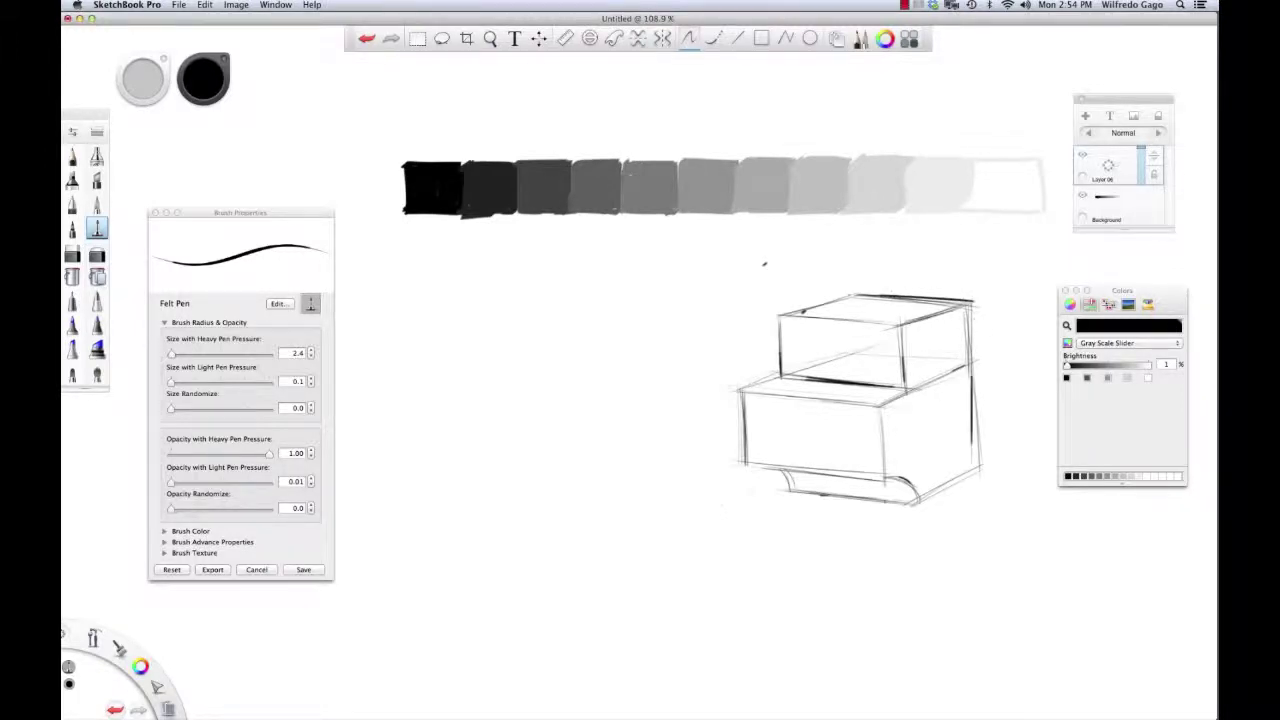
pyautogui.press('super+z')
pyautogui.moveTo(974, 302); pyautogui.dragTo(975, 470)
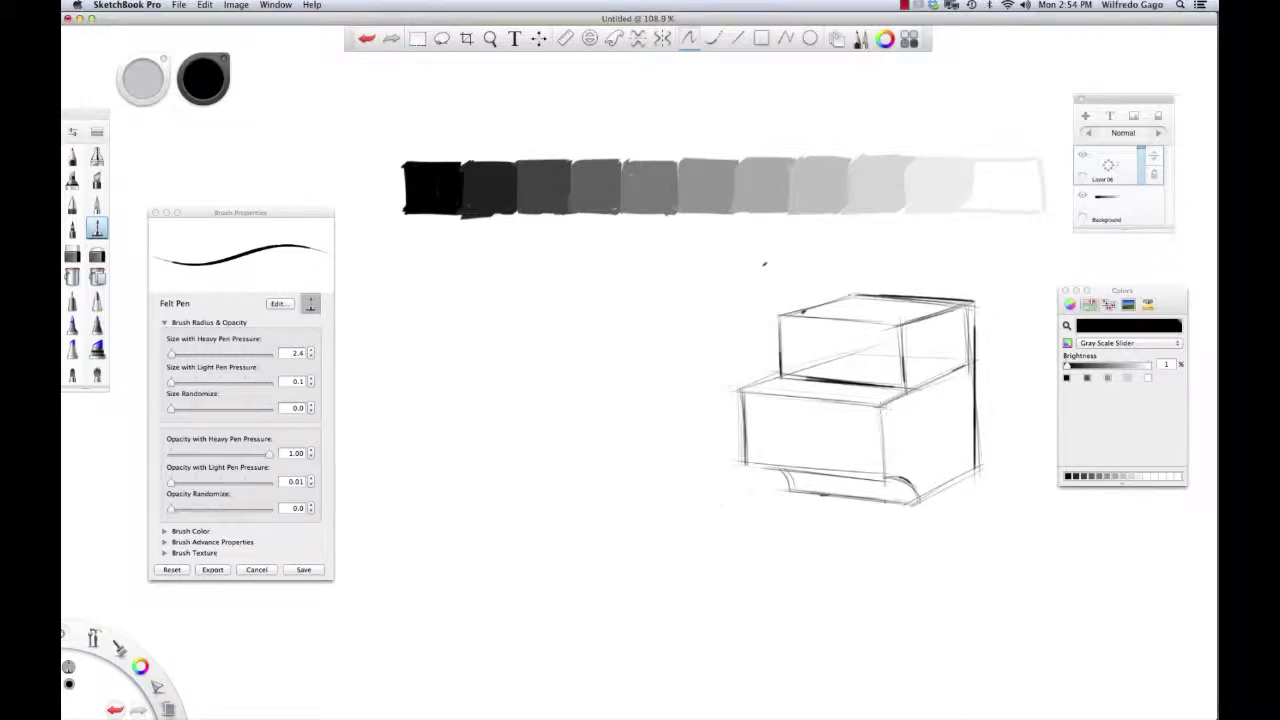
# Thicken the lower box's front corner and left edge, and the upper box's front vertical corner.
pyautogui.moveTo(882, 404); pyautogui.dragTo(888, 480)
pyautogui.press('super+z')
pyautogui.moveTo(882, 404); pyautogui.dragTo(885, 488)
pyautogui.press('super+z')
pyautogui.moveTo(882, 400); pyautogui.dragTo(885, 484)
pyautogui.moveTo(745, 396); pyautogui.dragTo(746, 464)
pyautogui.moveTo(906, 316); pyautogui.dragTo(904, 388)
pyautogui.moveTo(905, 338); pyautogui.dragTo(905, 378)
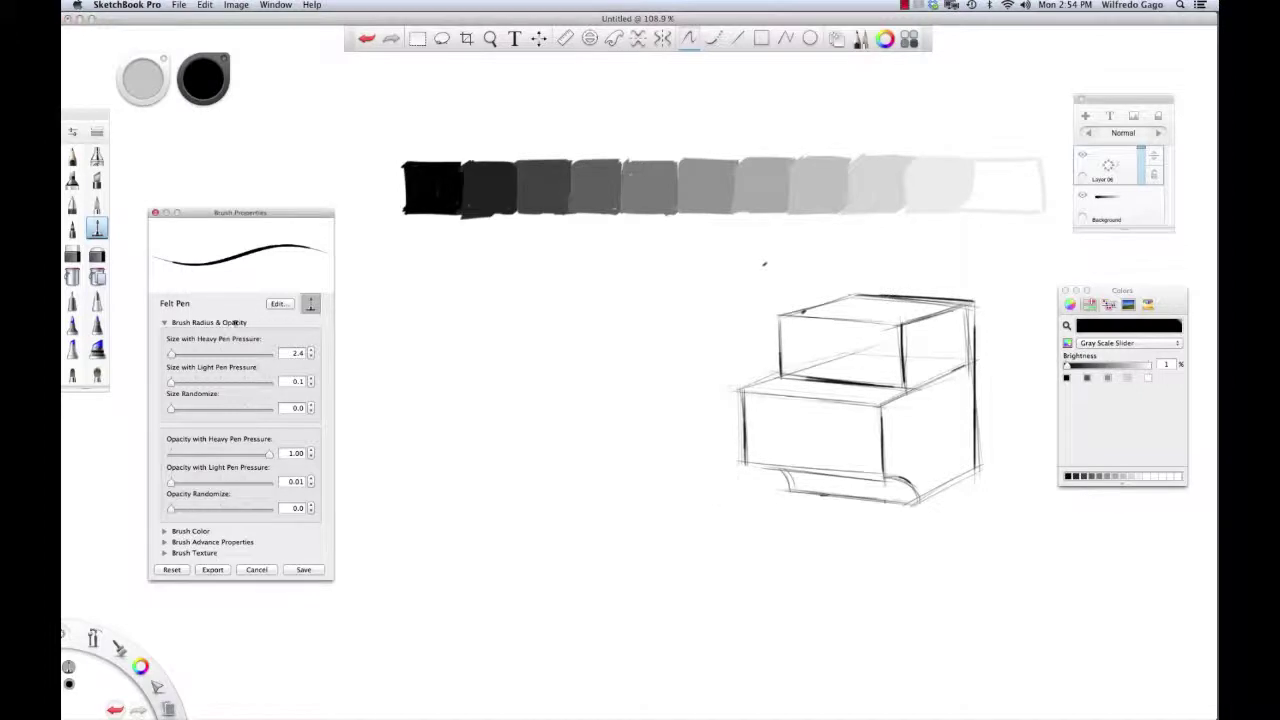
# Erase the stray lines along the right edge, around the upper box's top, and inside the upper box.
pyautogui.press('e')
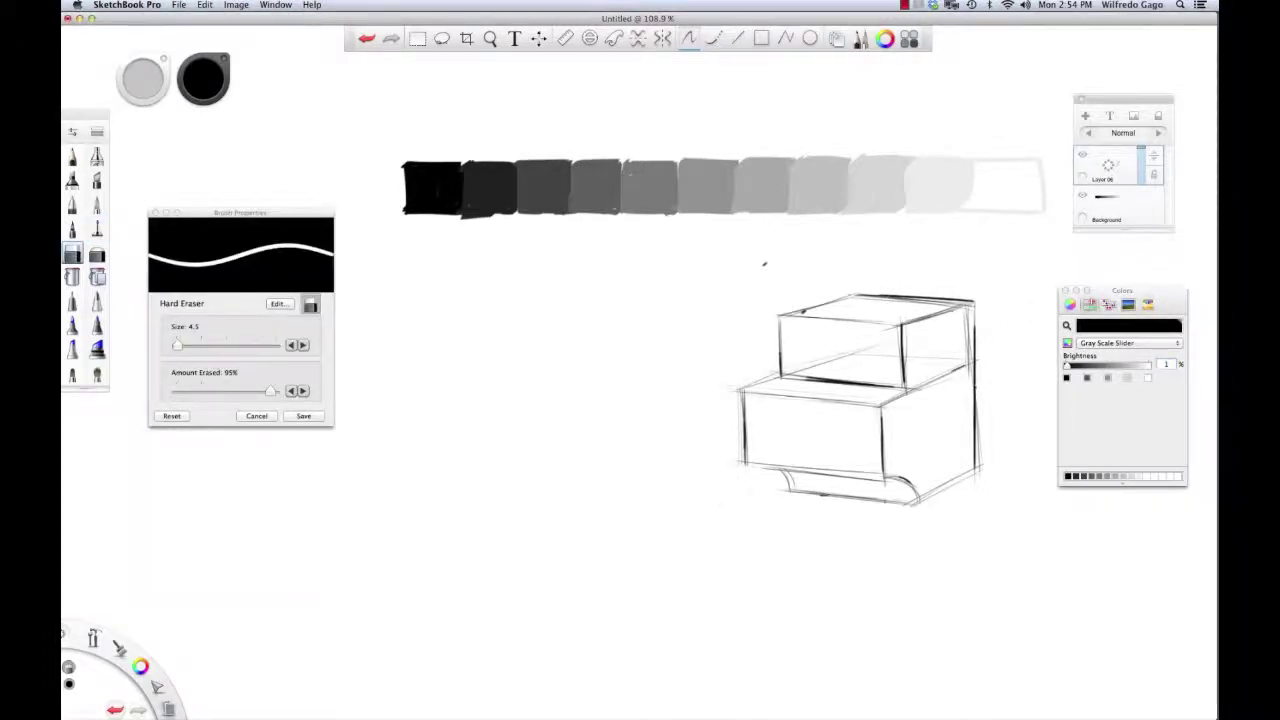
pyautogui.moveTo(977, 404); pyautogui.dragTo(980, 474)
pyautogui.moveTo(870, 297)
pyautogui.mouseDown()
pyautogui.moveTo(957, 301)
pyautogui.moveTo(968, 356)
pyautogui.mouseUp()
pyautogui.moveTo(856, 347); pyautogui.dragTo(822, 362)
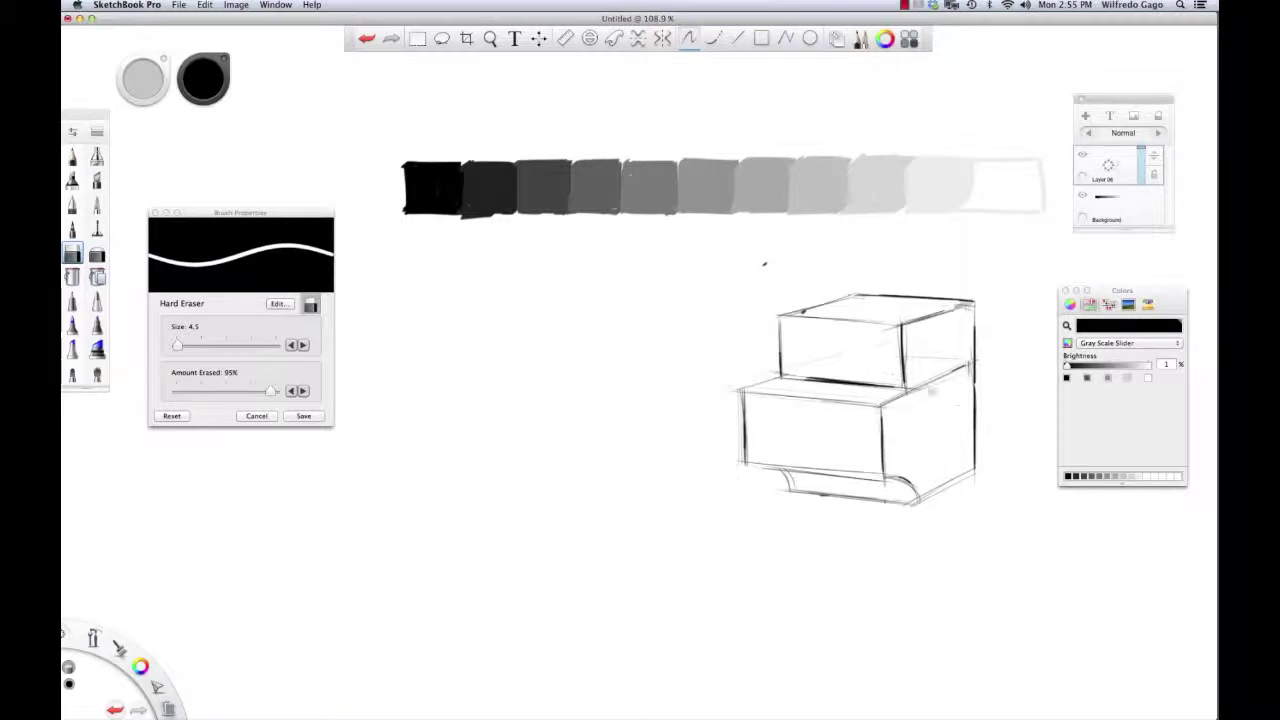
# Add another new layer and set the Airbrush size to 45.
pyautogui.click(1084, 117)
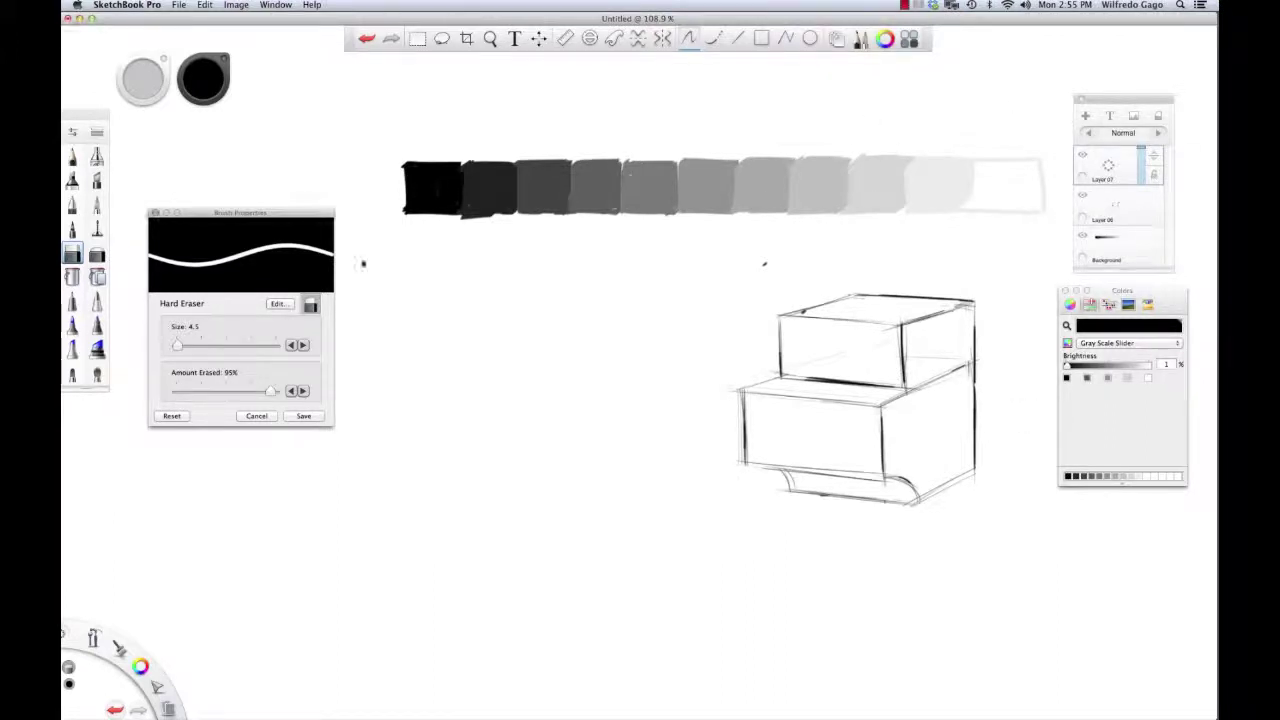
pyautogui.click(96, 157)
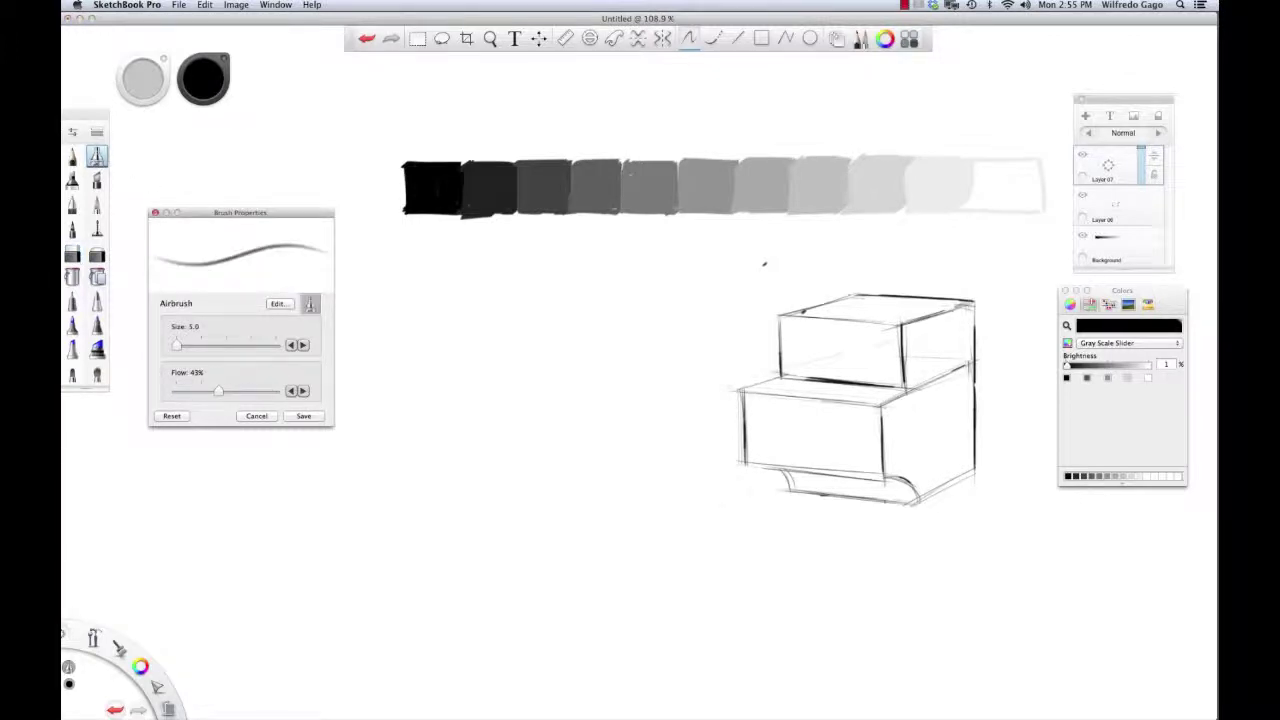
pyautogui.press(']')
pyautogui.press(']')
pyautogui.press(']')
pyautogui.press(']')
pyautogui.press(']')
pyautogui.press(']')
pyautogui.press(']')
pyautogui.press(']')
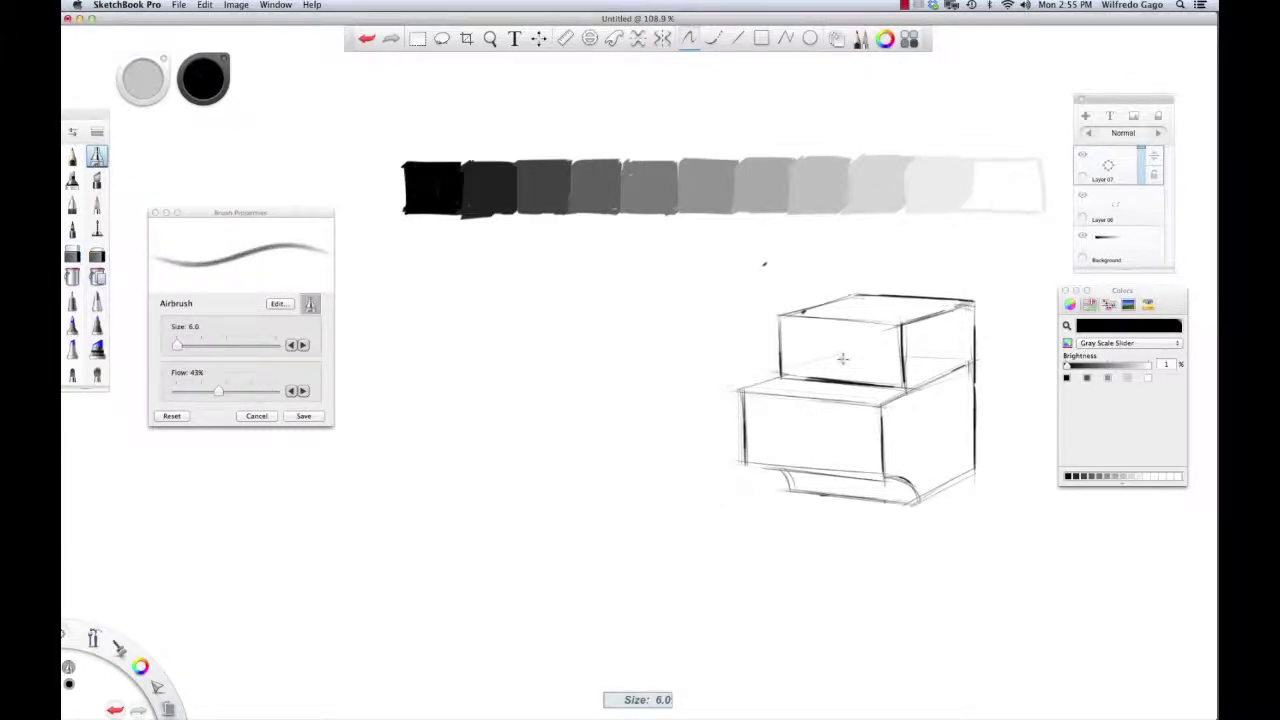
pyautogui.press(']')
pyautogui.press(']')
pyautogui.press(']')
pyautogui.press(']')
pyautogui.press(']')
pyautogui.press(']')
pyautogui.press(']')
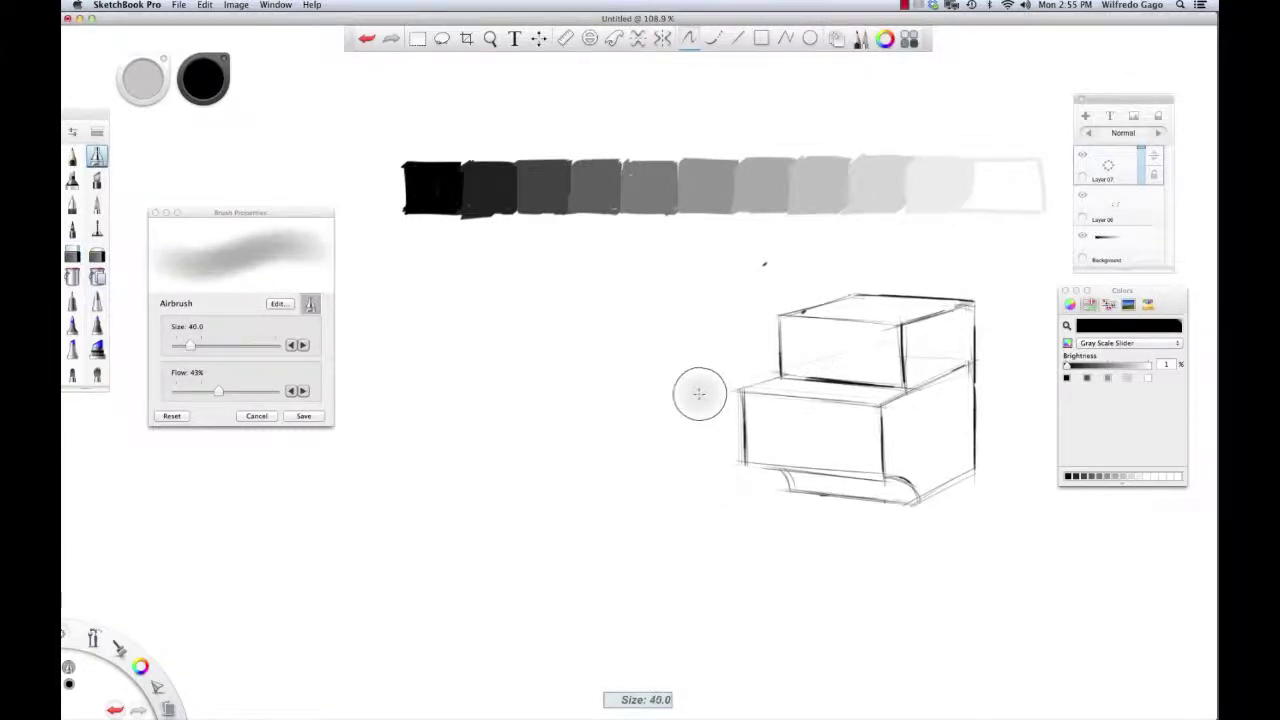
pyautogui.press(']')
pyautogui.press(']')
pyautogui.press(']')
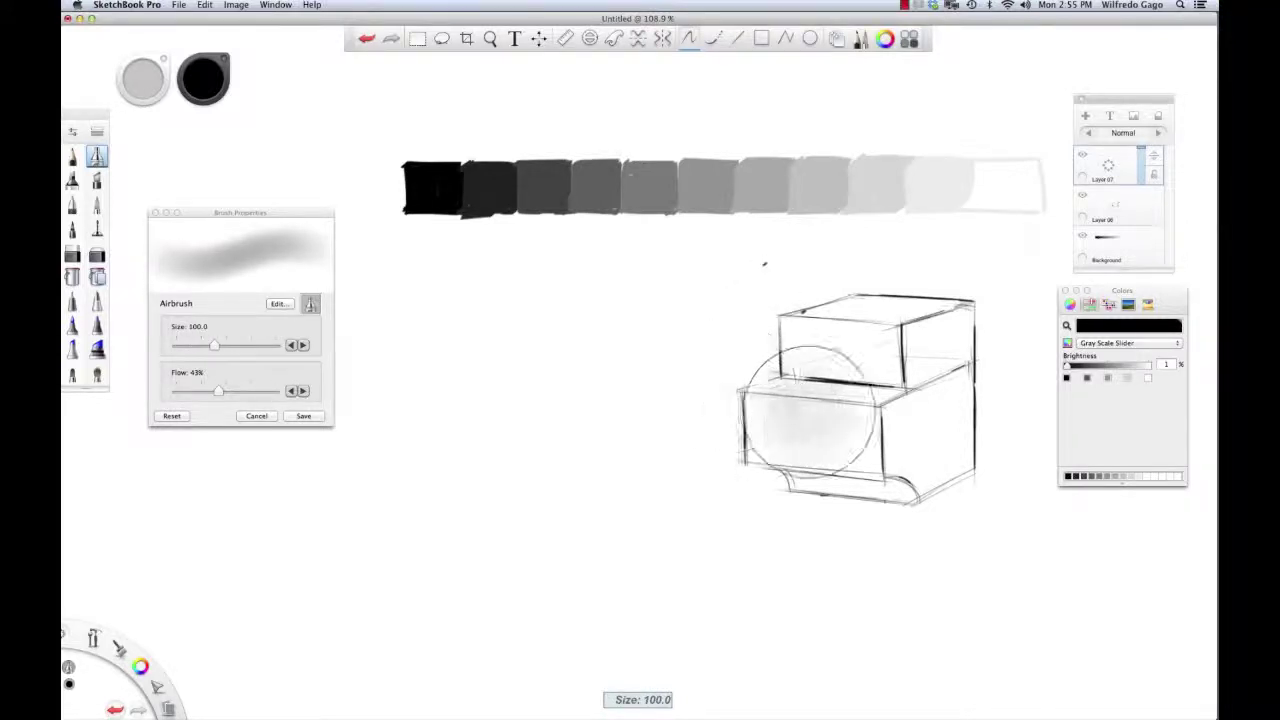
pyautogui.press('[')
pyautogui.press('[')
pyautogui.press('[')
pyautogui.press('[')
pyautogui.press('[')
pyautogui.press('[')
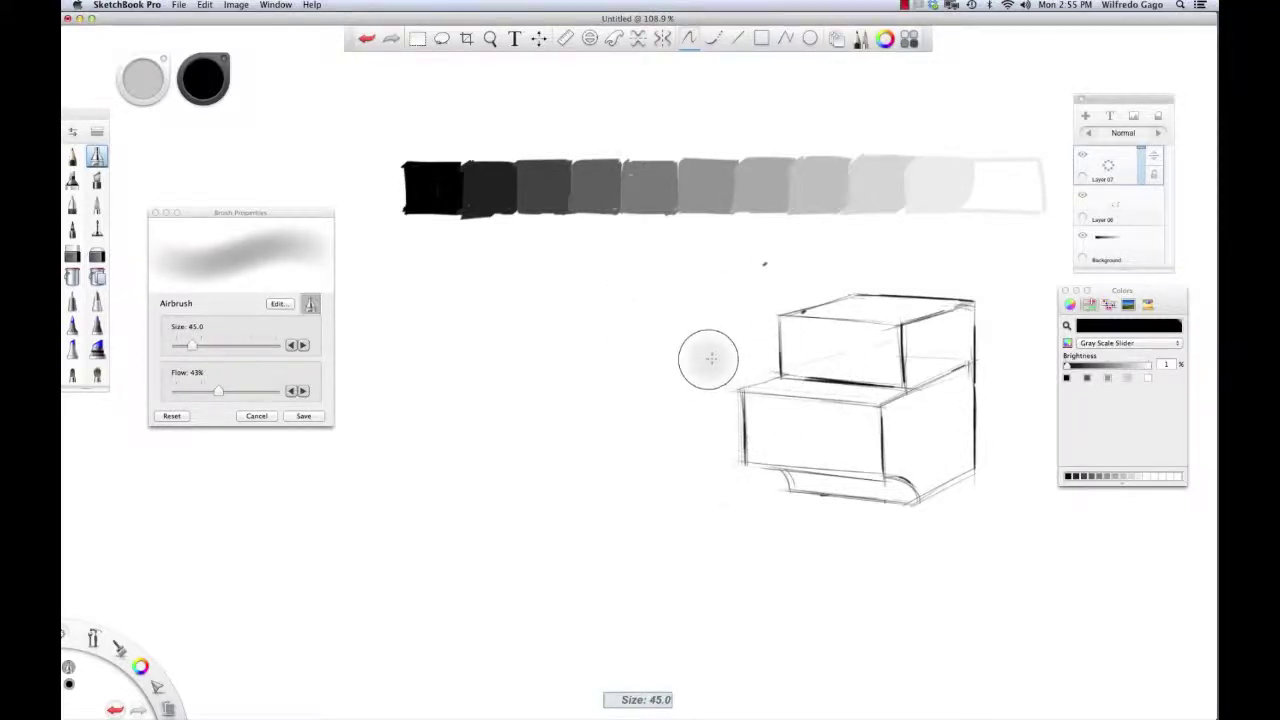
# Set the Airbrush size to 150 and spray a soft black tone over and around both boxes.
pyautogui.press(']')
pyautogui.press(']')
pyautogui.press(']')
pyautogui.press(']')
pyautogui.press(']')
pyautogui.press(']')
pyautogui.press(']')
pyautogui.press(']')
pyautogui.press(']')
pyautogui.press(']')
pyautogui.press(']')
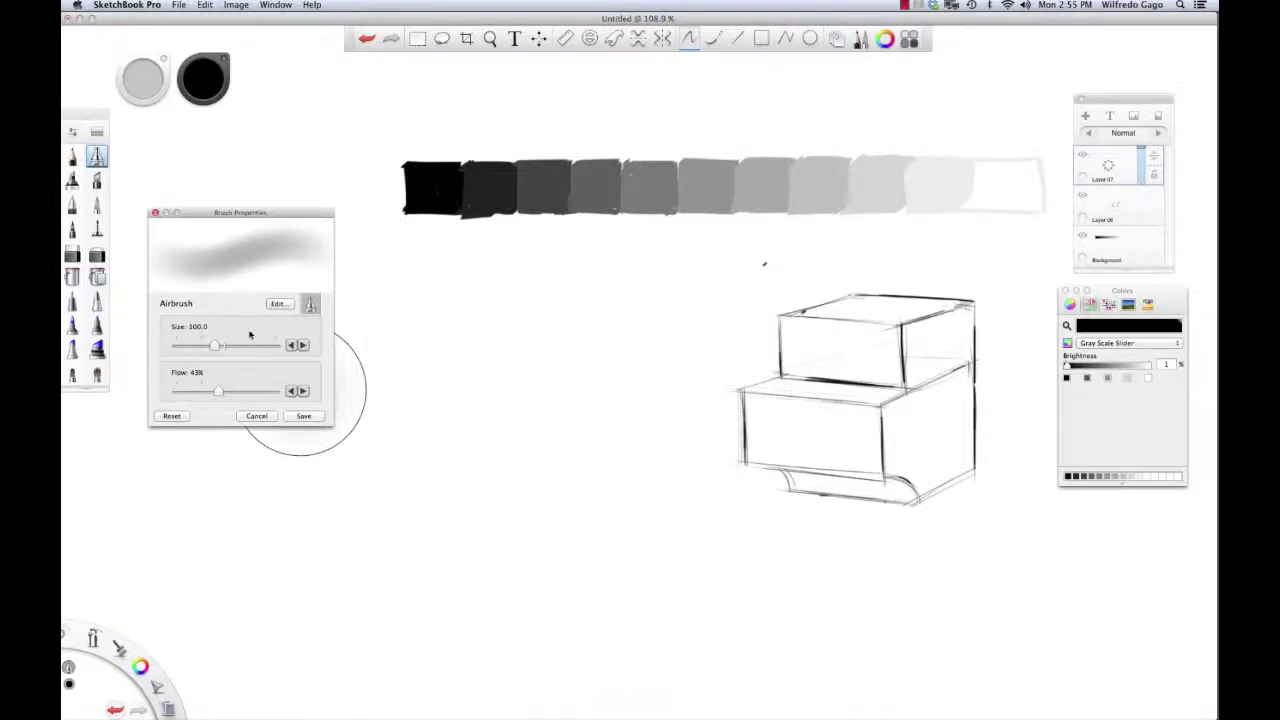
pyautogui.press(']')
pyautogui.press(']')
pyautogui.press(']')
pyautogui.press(']')
pyautogui.press(']')
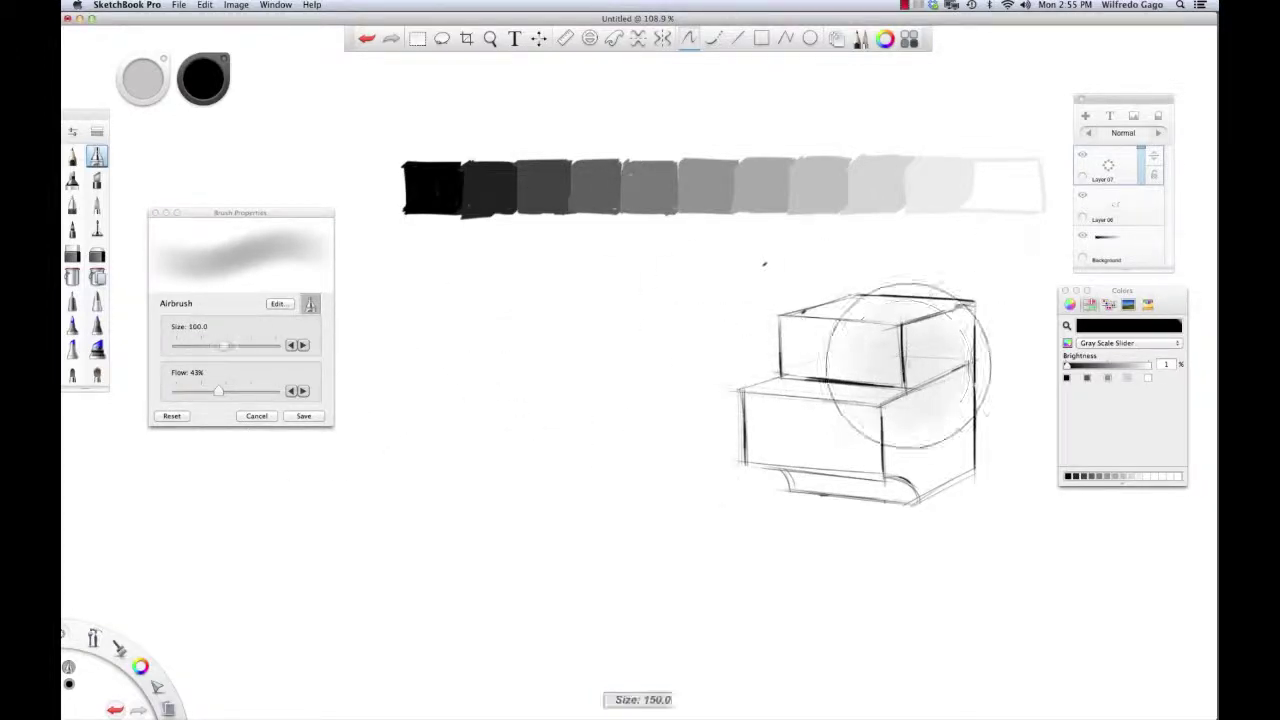
pyautogui.moveTo(945, 349)
pyautogui.mouseDown()
pyautogui.moveTo(740, 330)
pyautogui.moveTo(700, 400)
pyautogui.moveTo(1000, 510)
pyautogui.moveTo(882, 491)
pyautogui.moveTo(962, 370)
pyautogui.moveTo(925, 470)
pyautogui.mouseUp()
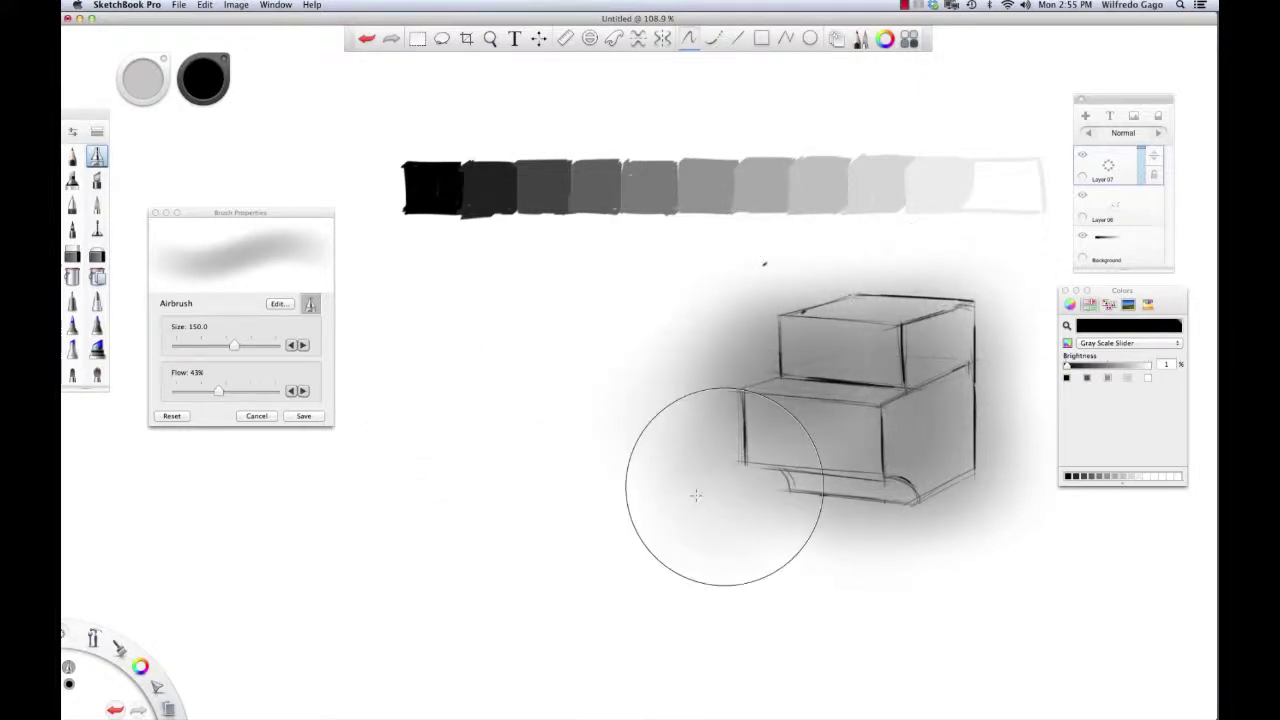
pyautogui.moveTo(862, 322)
pyautogui.mouseDown()
pyautogui.moveTo(850, 365)
pyautogui.moveTo(775, 440)
pyautogui.mouseUp()
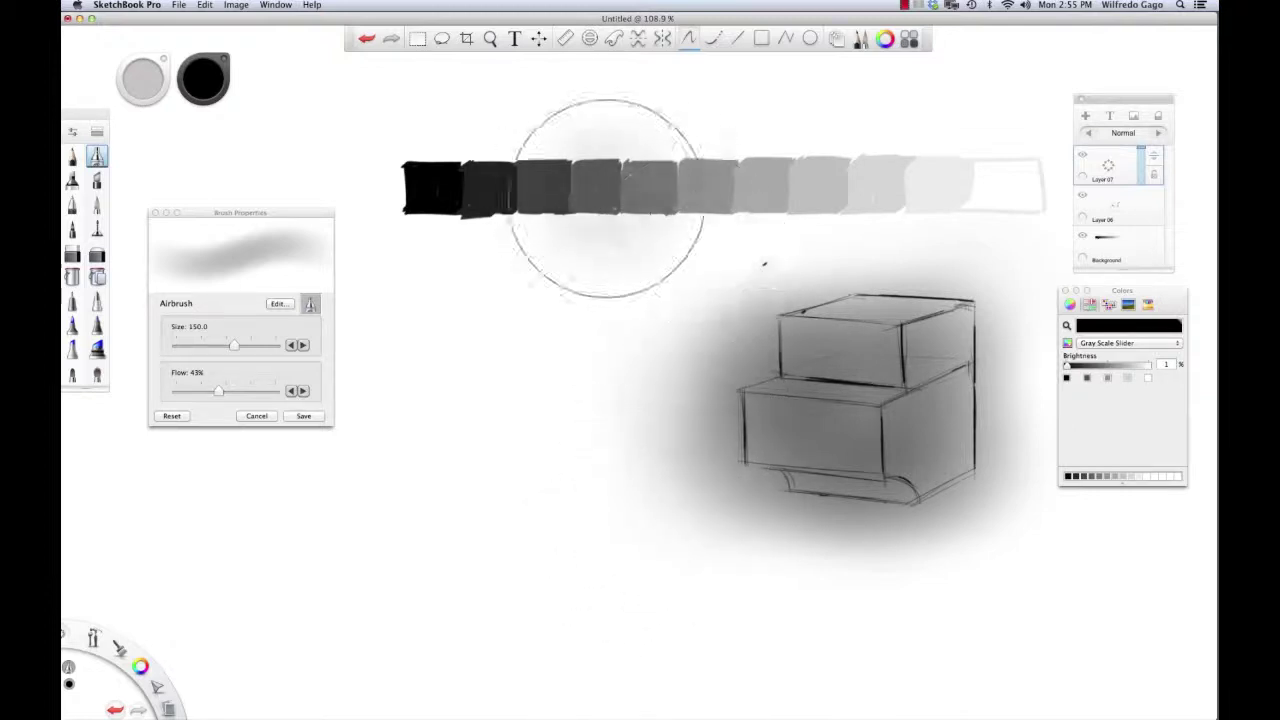
# Try the 90% light grey from the value scale with the Airbrush at size 5, and undo the stroke.
pyautogui.keyDown('alt'); pyautogui.click(928, 179); pyautogui.keyUp('alt')
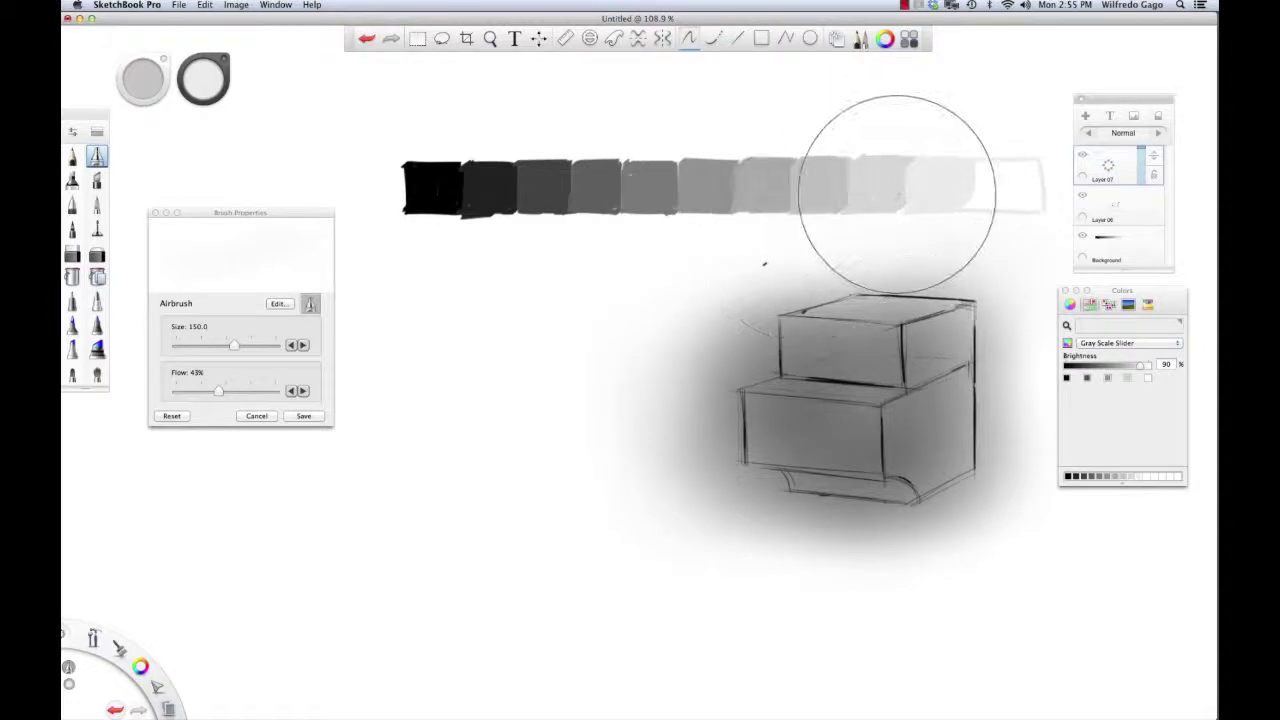
pyautogui.press('[')
pyautogui.press('[')
pyautogui.press('[')
pyautogui.press('[')
pyautogui.press('[')
pyautogui.press('[')
pyautogui.press('[')
pyautogui.press('[')
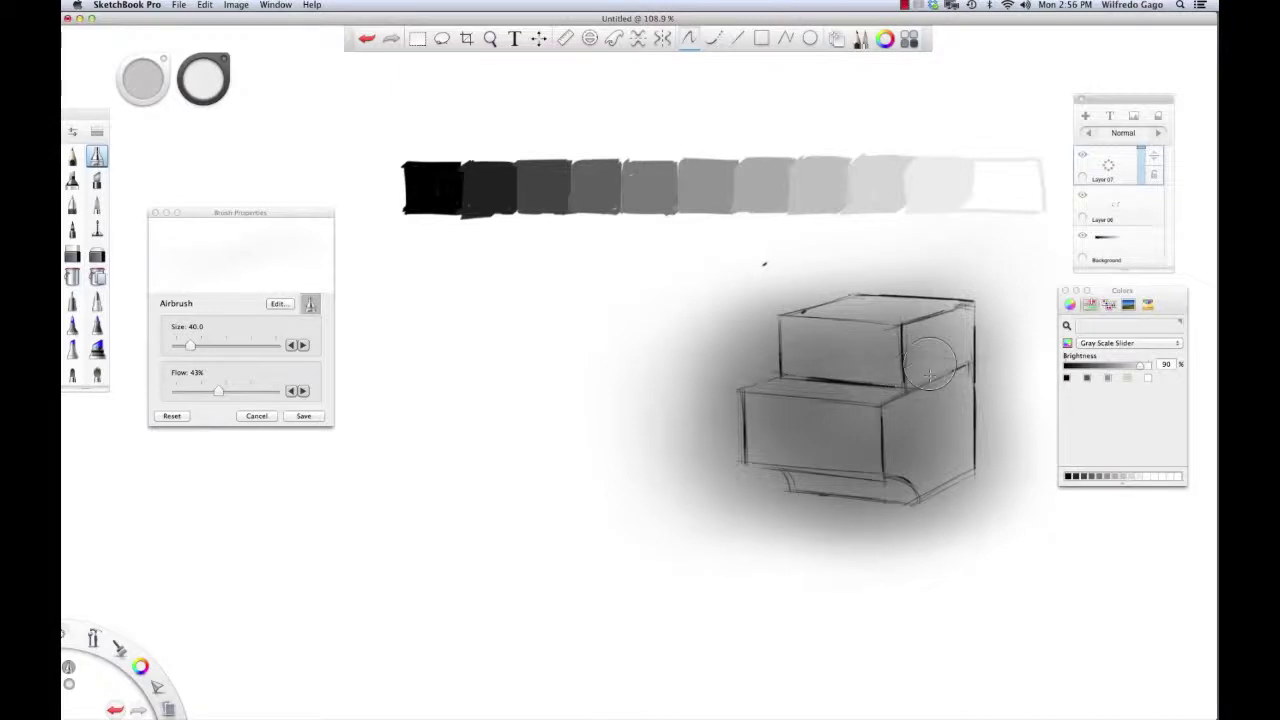
pyautogui.press('[')
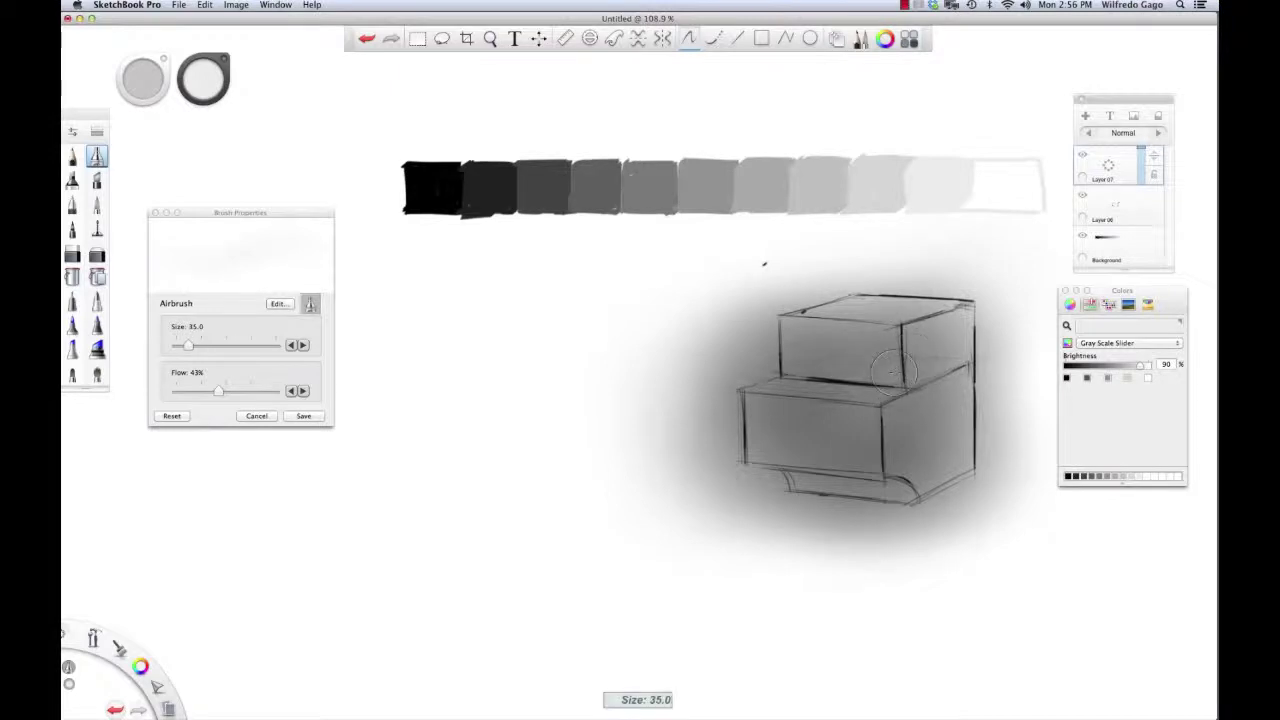
pyautogui.press('[')
pyautogui.press('[')
pyautogui.press('[')
pyautogui.press('[')
pyautogui.press('[')
pyautogui.press('[')
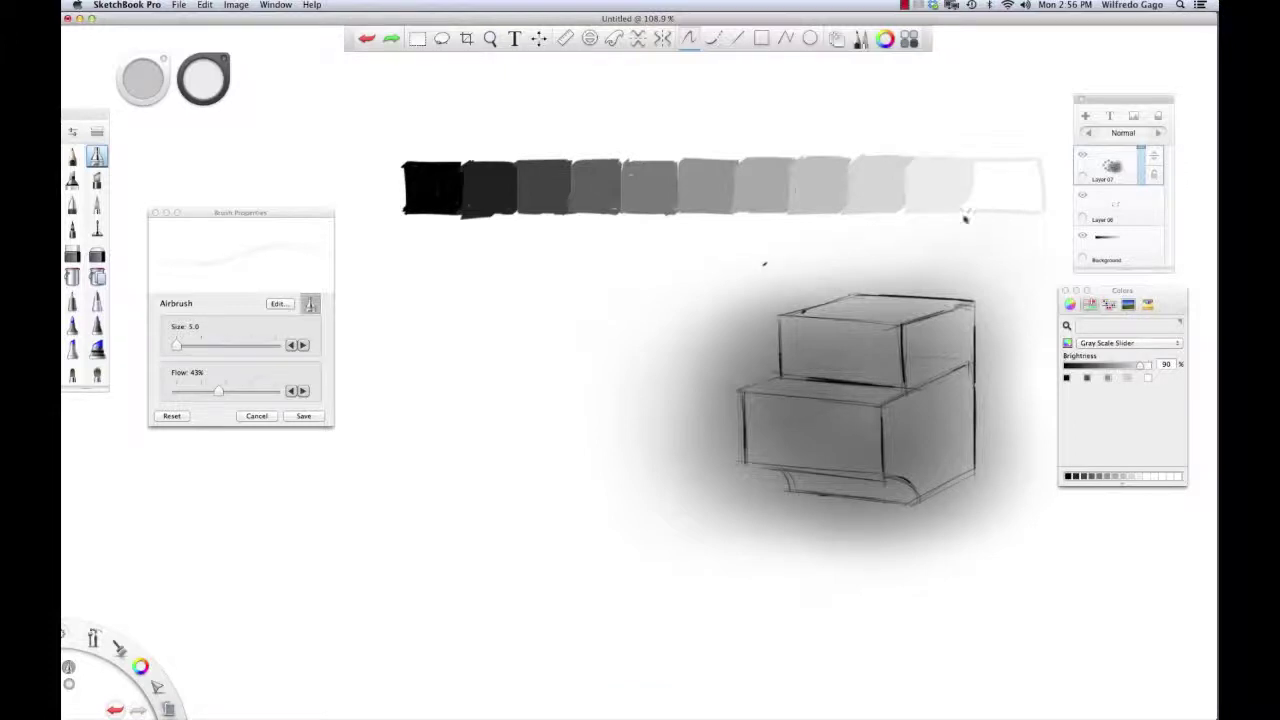
pyautogui.press('super+z')
# Sample the 90% light grey from the value scale and lighten the boxes' right faces with the Airbrush, starting at size 40.
pyautogui.keyDown('alt'); pyautogui.click(803, 188); pyautogui.keyUp('alt')
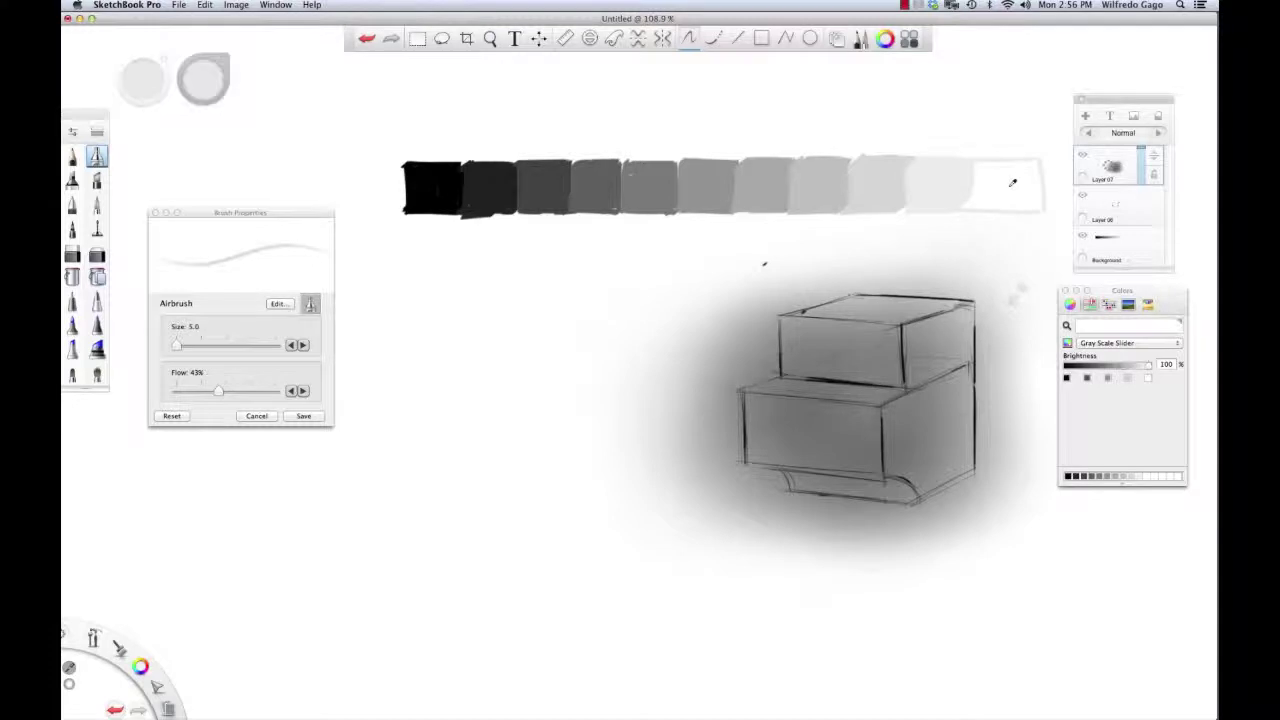
pyautogui.keyDown('alt'); pyautogui.click(925, 192); pyautogui.keyUp('alt')
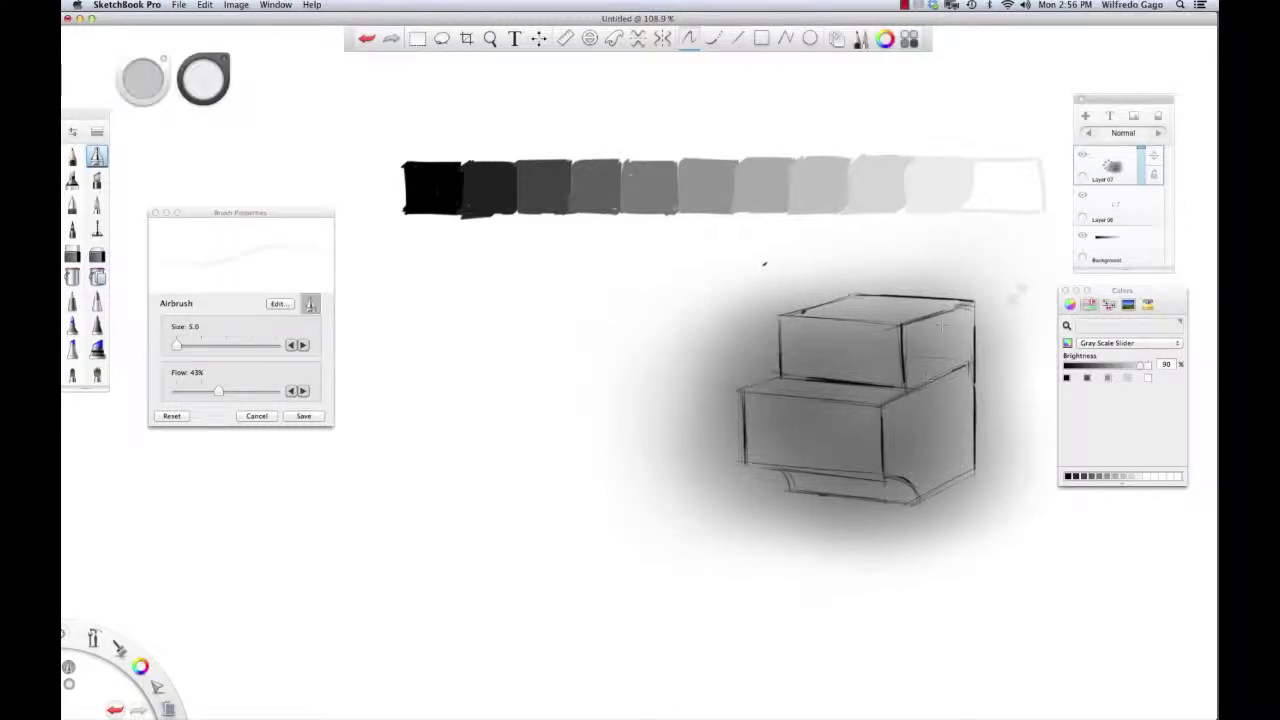
pyautogui.press(']')
pyautogui.press(']')
pyautogui.press(']')
pyautogui.press(']')
pyautogui.press(']')
pyautogui.press(']')
pyautogui.press(']')
pyautogui.press(']')
pyautogui.press(']')
pyautogui.press(']')
pyautogui.press(']')
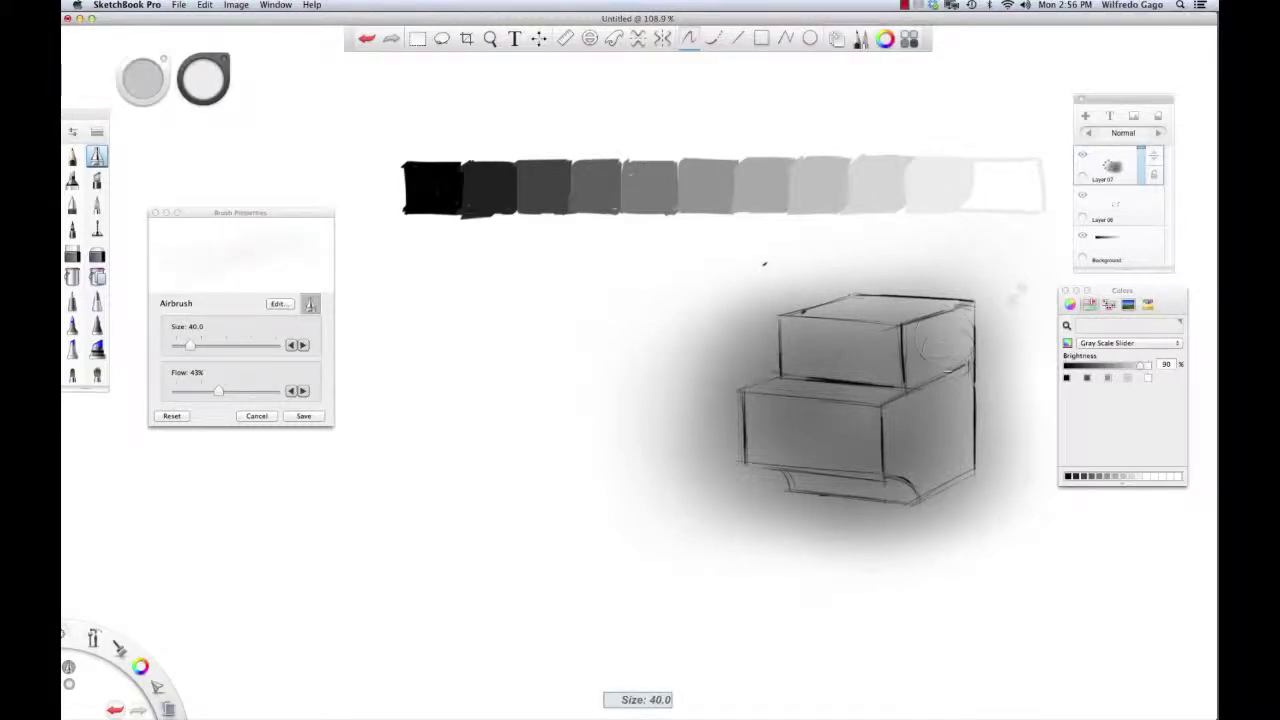
pyautogui.moveTo(976, 308)
pyautogui.mouseDown()
pyautogui.moveTo(936, 400)
pyautogui.moveTo(921, 384)
pyautogui.moveTo(914, 440)
pyautogui.moveTo(960, 408)
pyautogui.moveTo(975, 440)
pyautogui.mouseUp()
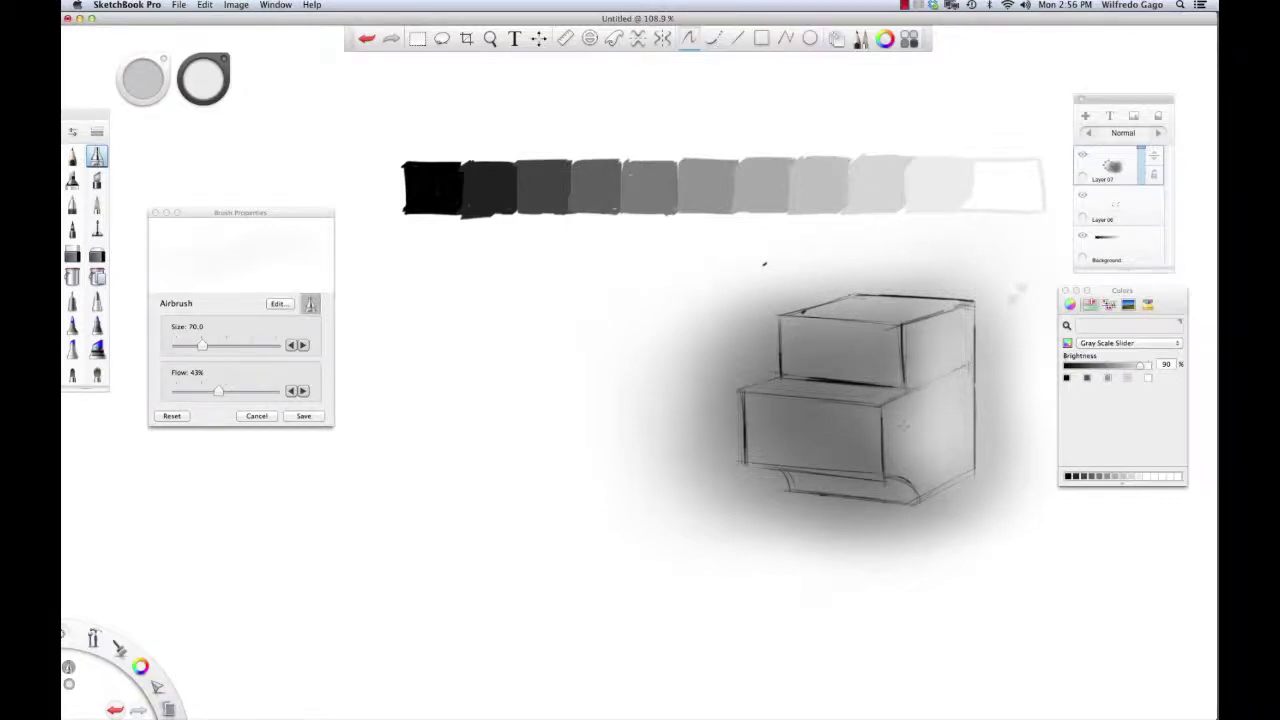
# Build up and even out the light grey across both right faces with the Airbrush at size 70.
pyautogui.moveTo(902, 425); pyautogui.dragTo(957, 472)
pyautogui.moveTo(953, 354); pyautogui.dragTo(950, 440)
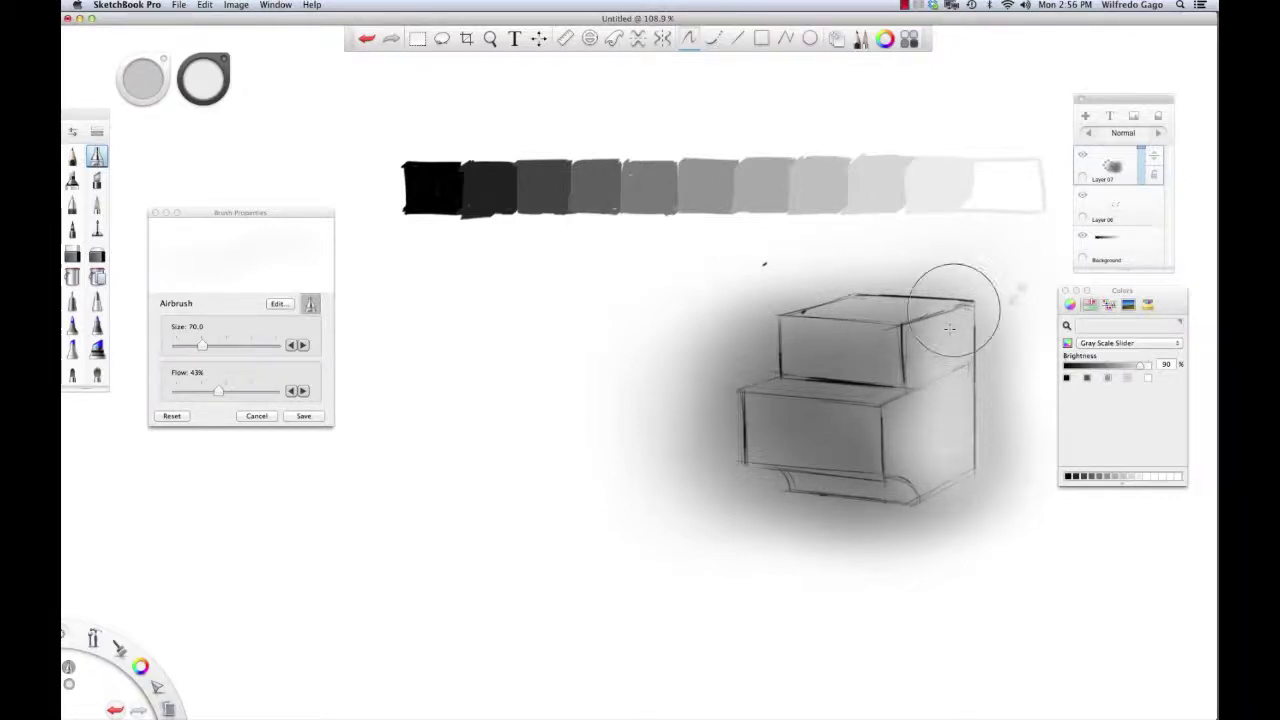
pyautogui.moveTo(955, 310); pyautogui.dragTo(953, 500)
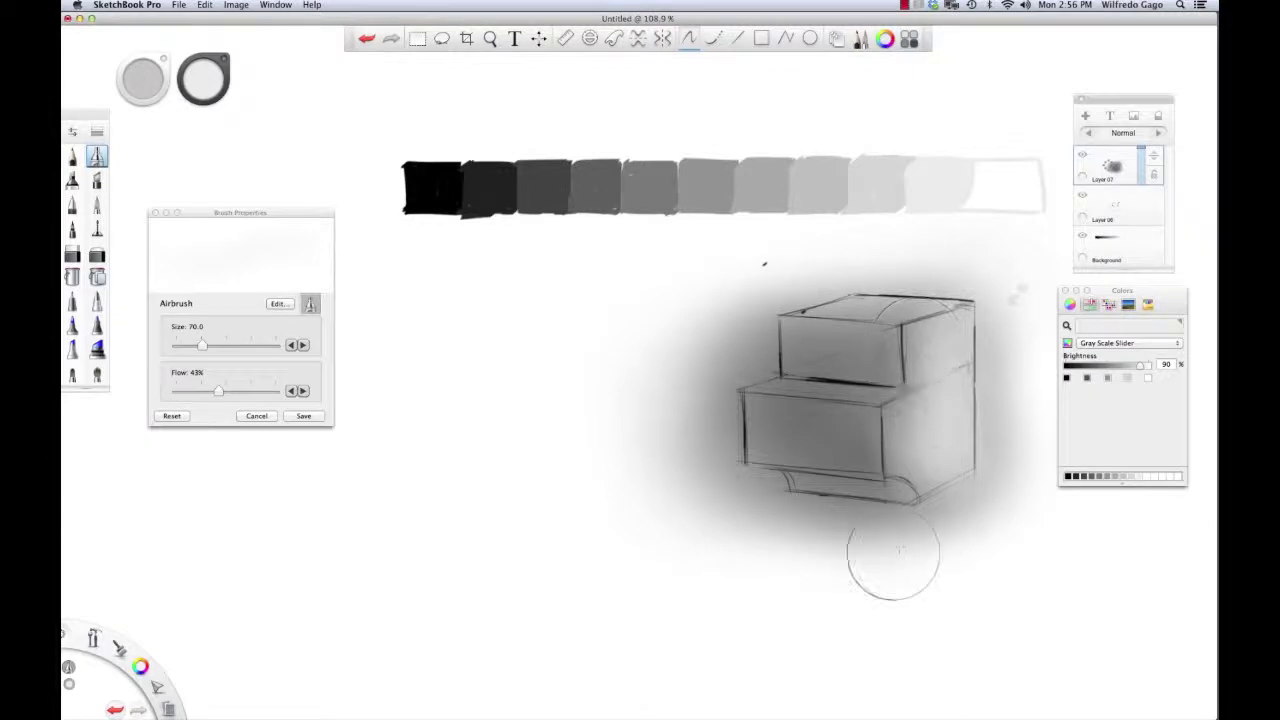
pyautogui.click(1140, 367)
pyautogui.moveTo(933, 360)
pyautogui.mouseDown()
pyautogui.moveTo(929, 326)
pyautogui.moveTo(936, 375)
pyautogui.moveTo(940, 330)
pyautogui.mouseUp()
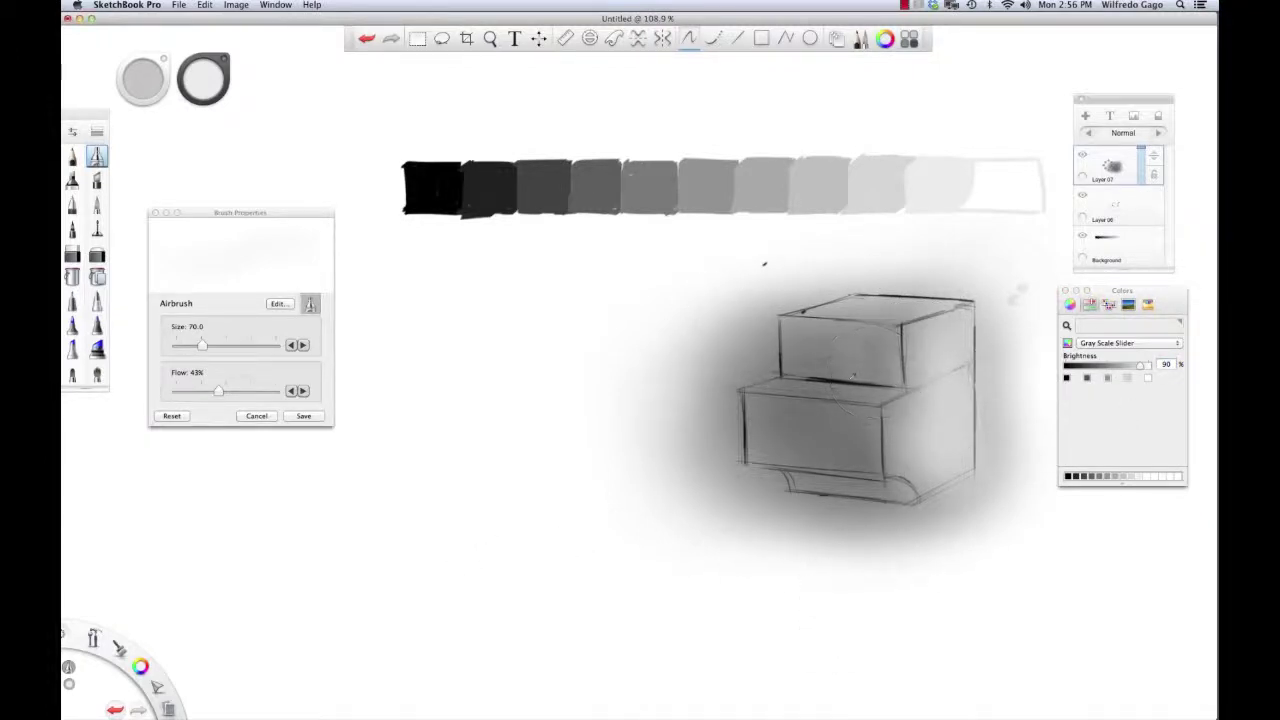
# Sample the 10% dark grey from the value scale and darken both boxes' front faces with the Airbrush at size 70.
pyautogui.keyDown('alt'); pyautogui.click(508, 204); pyautogui.keyUp('alt')
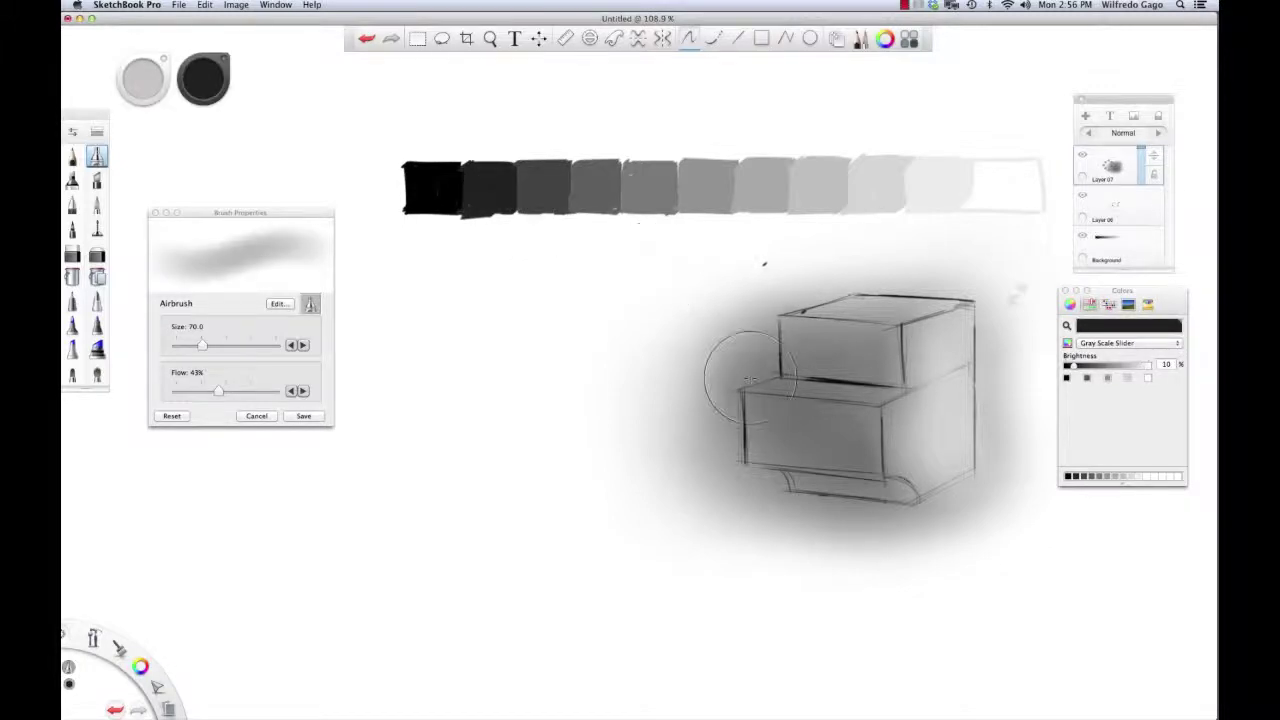
pyautogui.press('[')
pyautogui.press('[')
pyautogui.press('[')
pyautogui.press('[')
pyautogui.press(']')
pyautogui.press(']')
pyautogui.press(']')
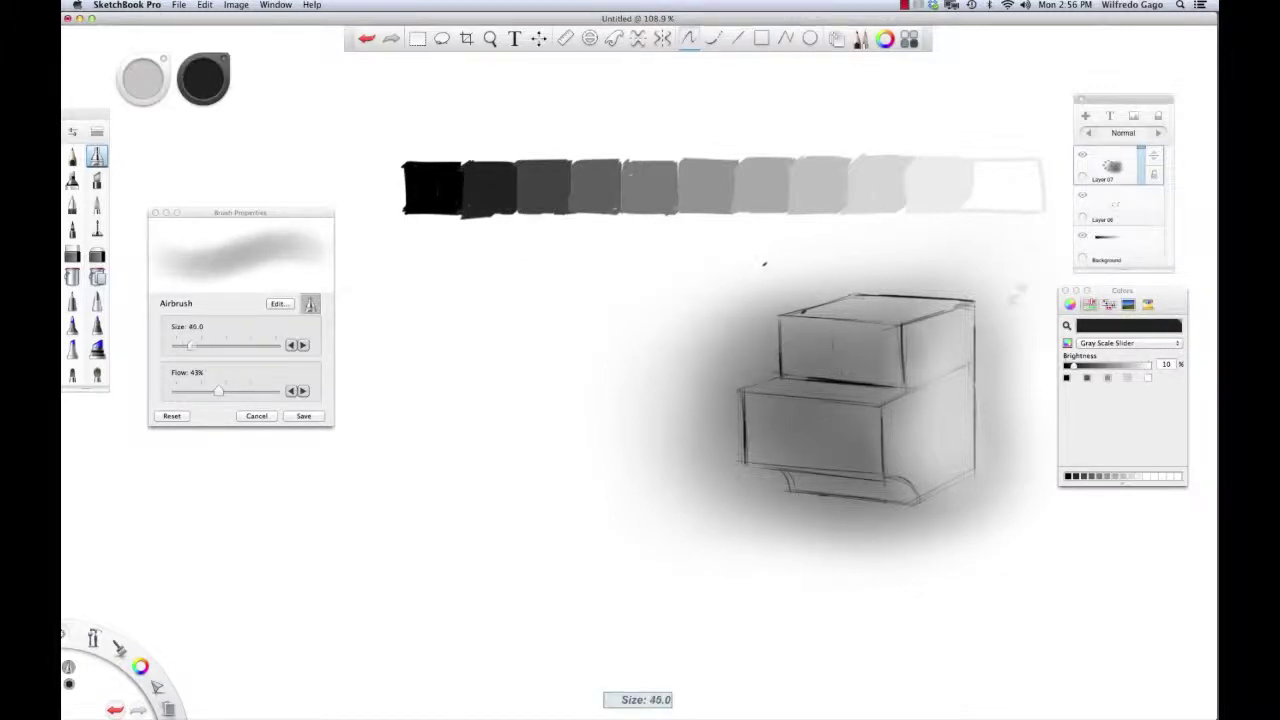
pyautogui.press(']')
pyautogui.moveTo(836, 348)
pyautogui.mouseDown()
pyautogui.moveTo(775, 355)
pyautogui.moveTo(768, 322)
pyautogui.moveTo(750, 328)
pyautogui.mouseUp()
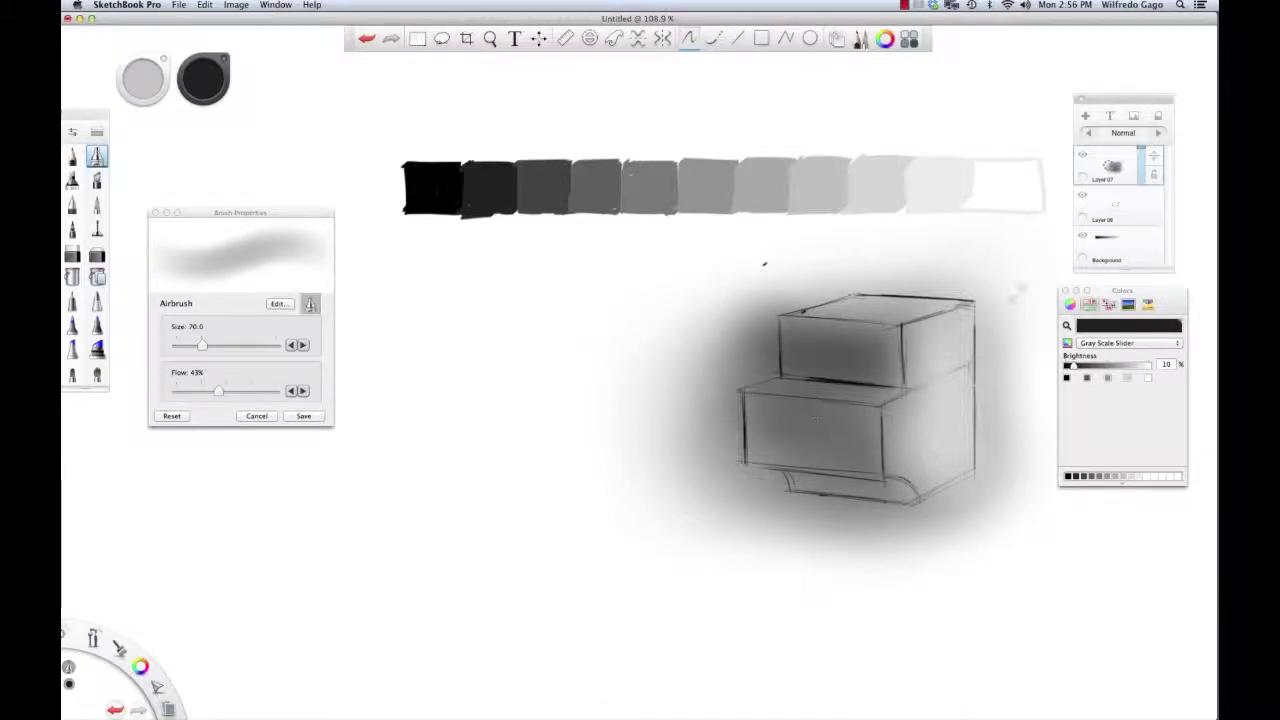
pyautogui.moveTo(712, 400)
pyautogui.mouseDown()
pyautogui.moveTo(760, 440)
pyautogui.moveTo(720, 450)
pyautogui.moveTo(886, 460)
pyautogui.mouseUp()
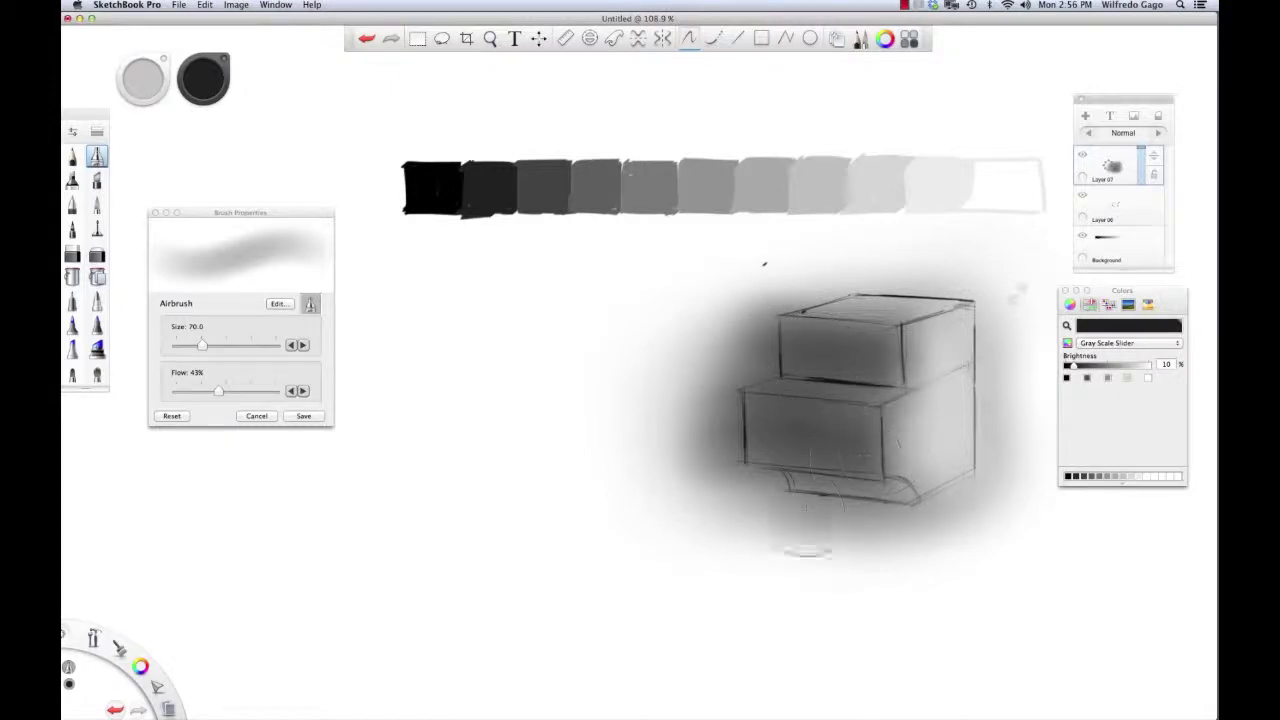
# Shade the recessed base beneath the lower box in dark grey with the Airbrush at size 15, undoing the last stroke.
pyautogui.press('[')
pyautogui.press('[')
pyautogui.press('[')
pyautogui.press('[')
pyautogui.press('[')
pyautogui.press('[')
pyautogui.press('[')
pyautogui.press('[')
pyautogui.press('[')
pyautogui.press('[')
pyautogui.press('[')
pyautogui.press('[')
pyautogui.press('[')
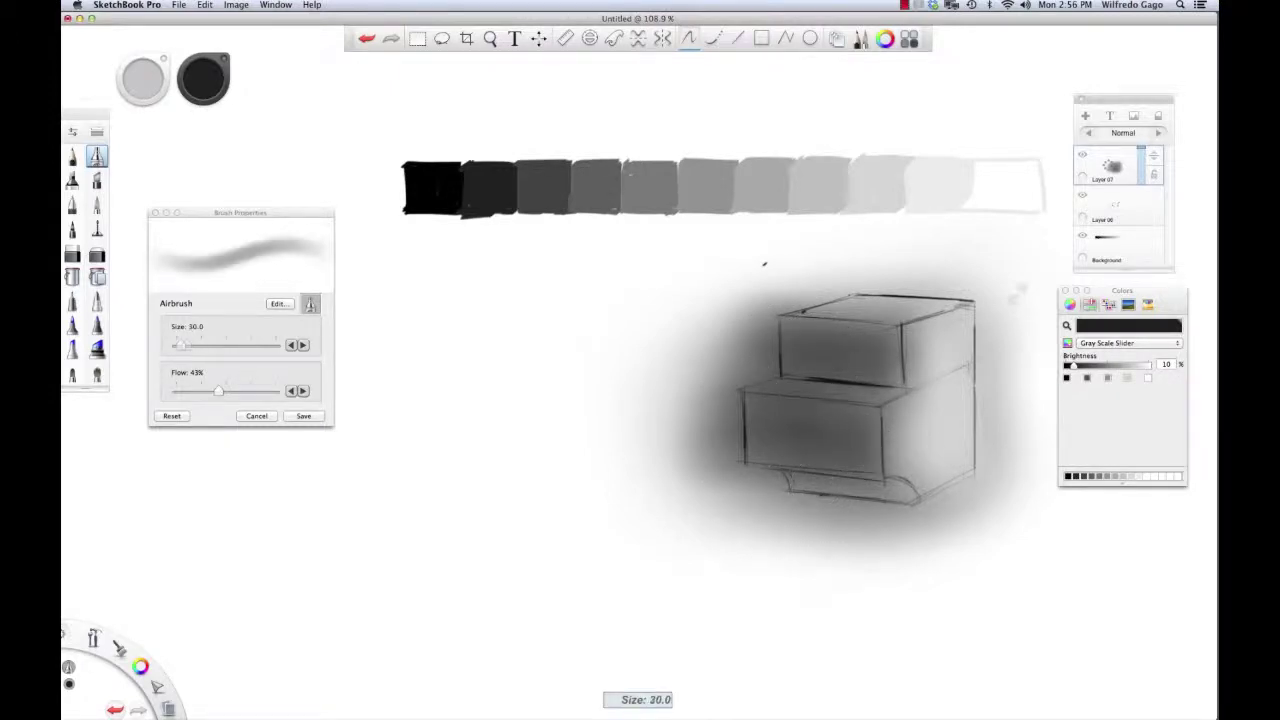
pyautogui.press(']')
pyautogui.press(']')
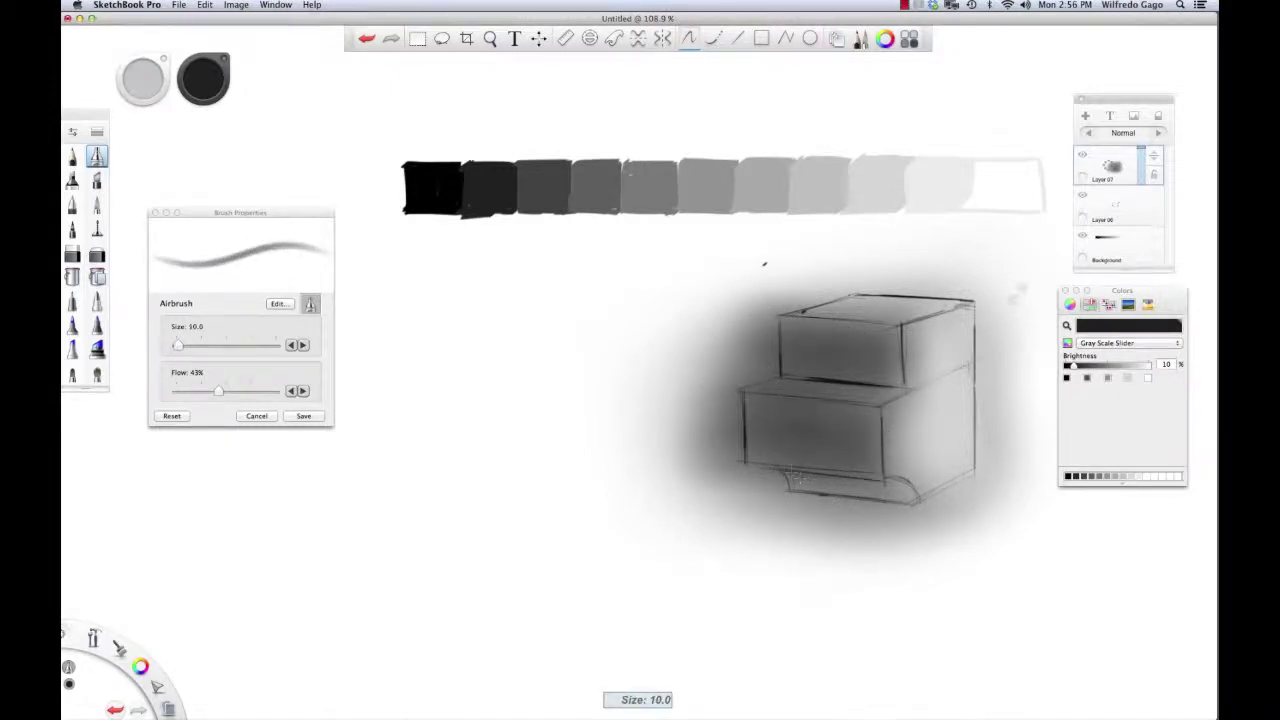
pyautogui.press(']')
pyautogui.moveTo(868, 481); pyautogui.dragTo(833, 484)
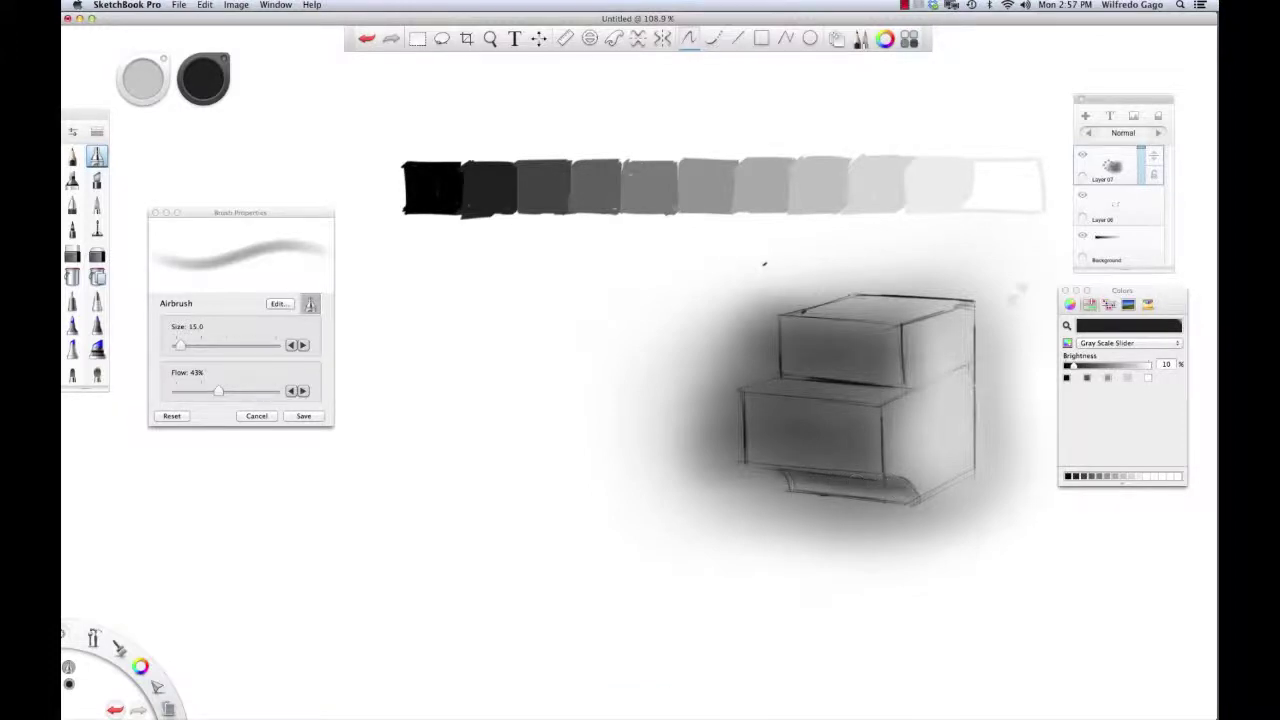
pyautogui.moveTo(790, 484); pyautogui.dragTo(905, 494)
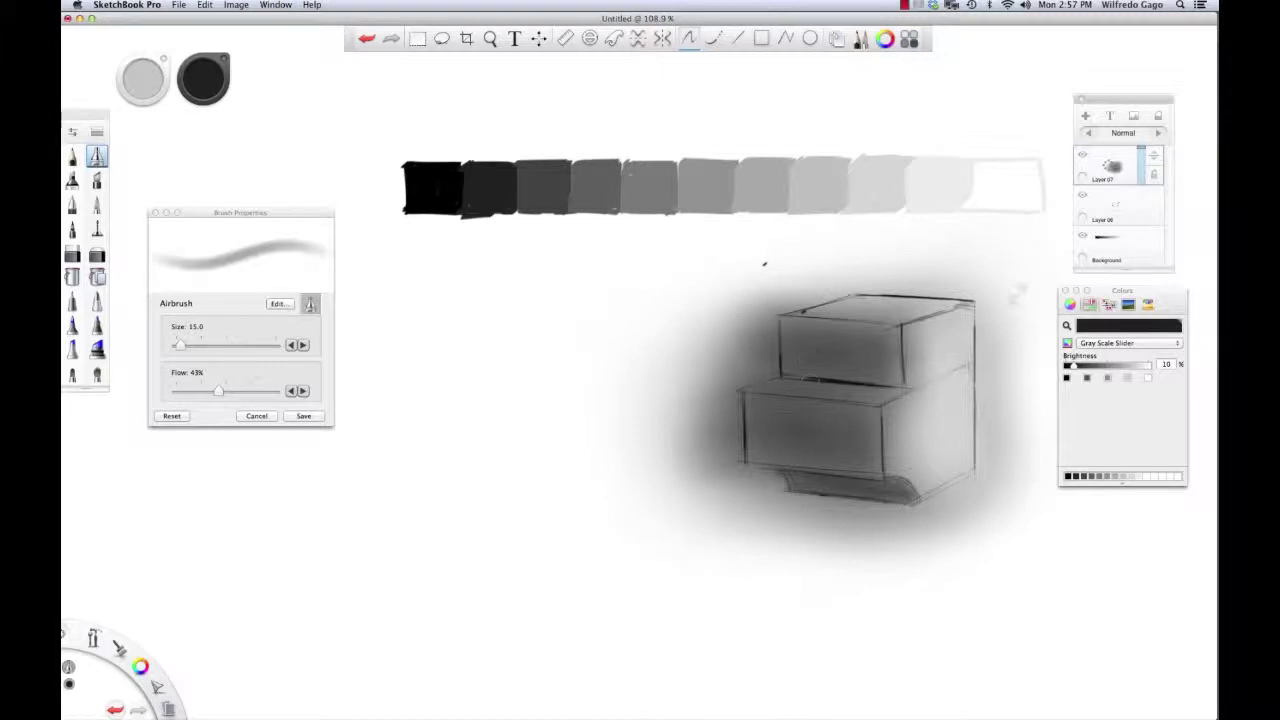
pyautogui.press('super+z')
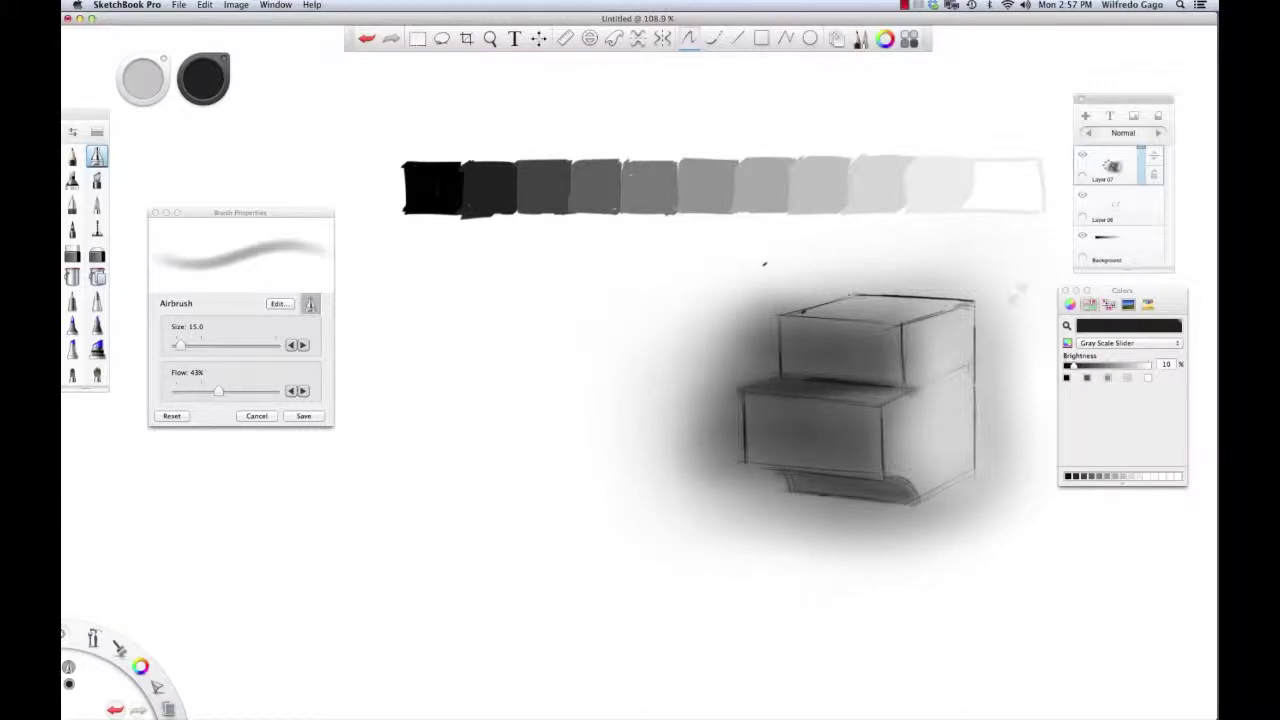
# Deepen the ledge and the upper box's front face with the Airbrush at size 35, and the recessed base at size 10.
pyautogui.press(']')
pyautogui.press(']')
pyautogui.press(']')
pyautogui.press(']')
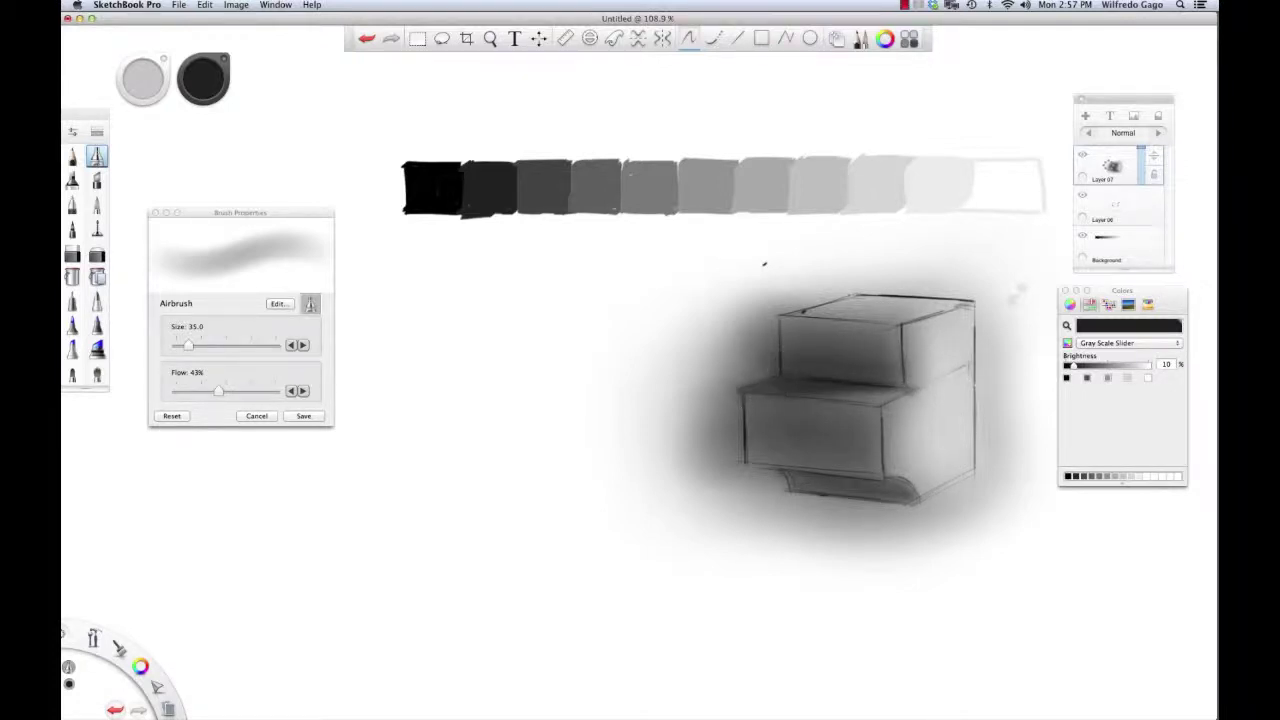
pyautogui.press('[')
pyautogui.press('[')
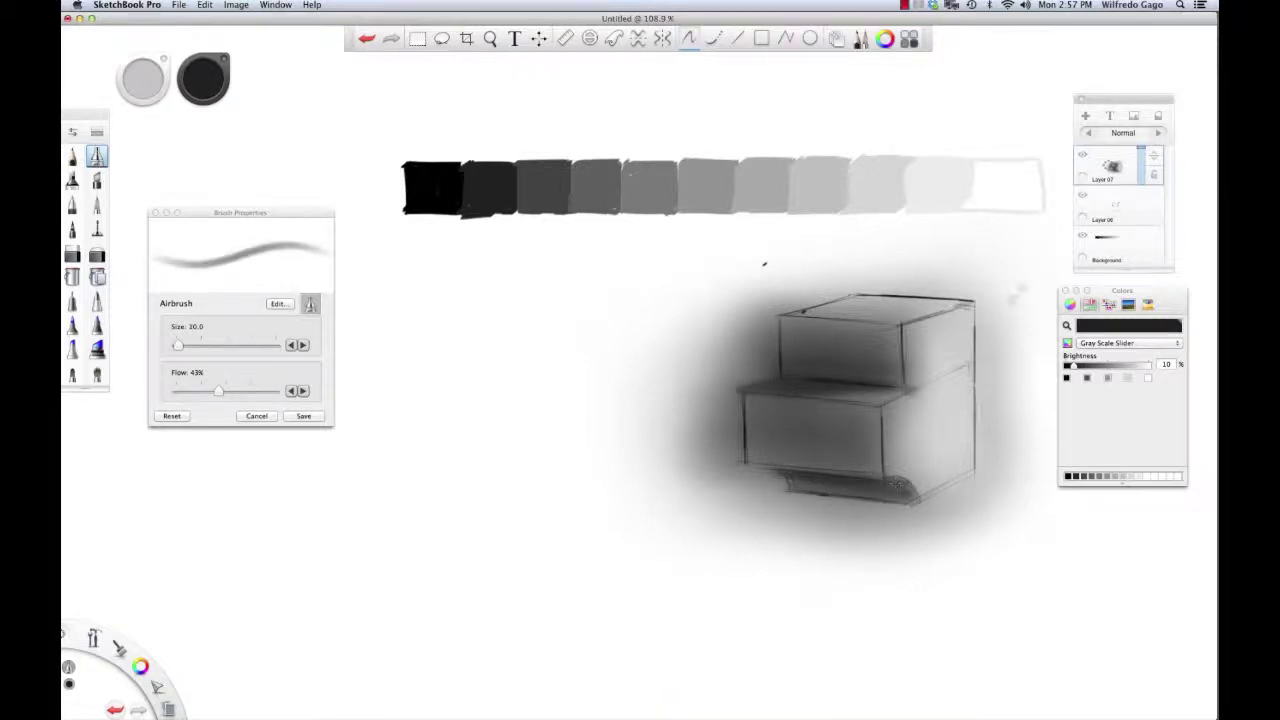
# Sample the 75% grey from the upper box's right face and blend the seam between both right faces with the Airbrush at size 25.
pyautogui.keyDown('alt'); pyautogui.click(940, 347); pyautogui.keyUp('alt')
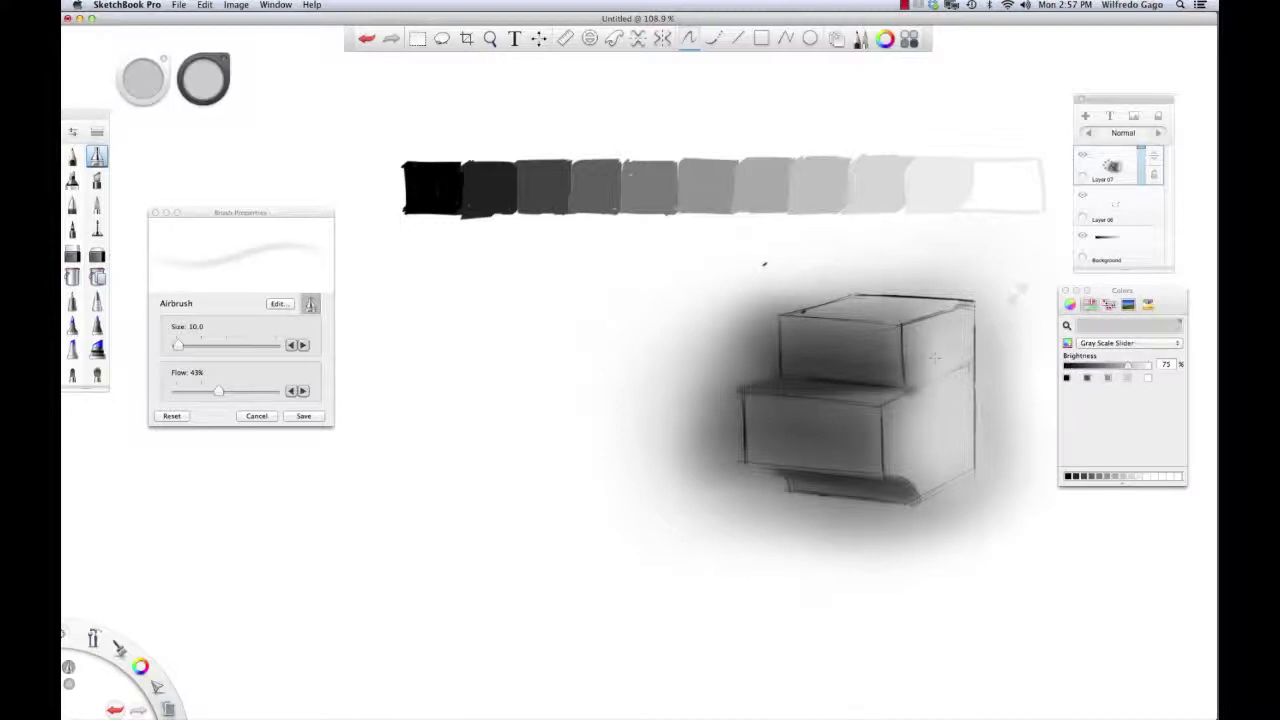
pyautogui.press(']')
pyautogui.press(']')
pyautogui.press(']')
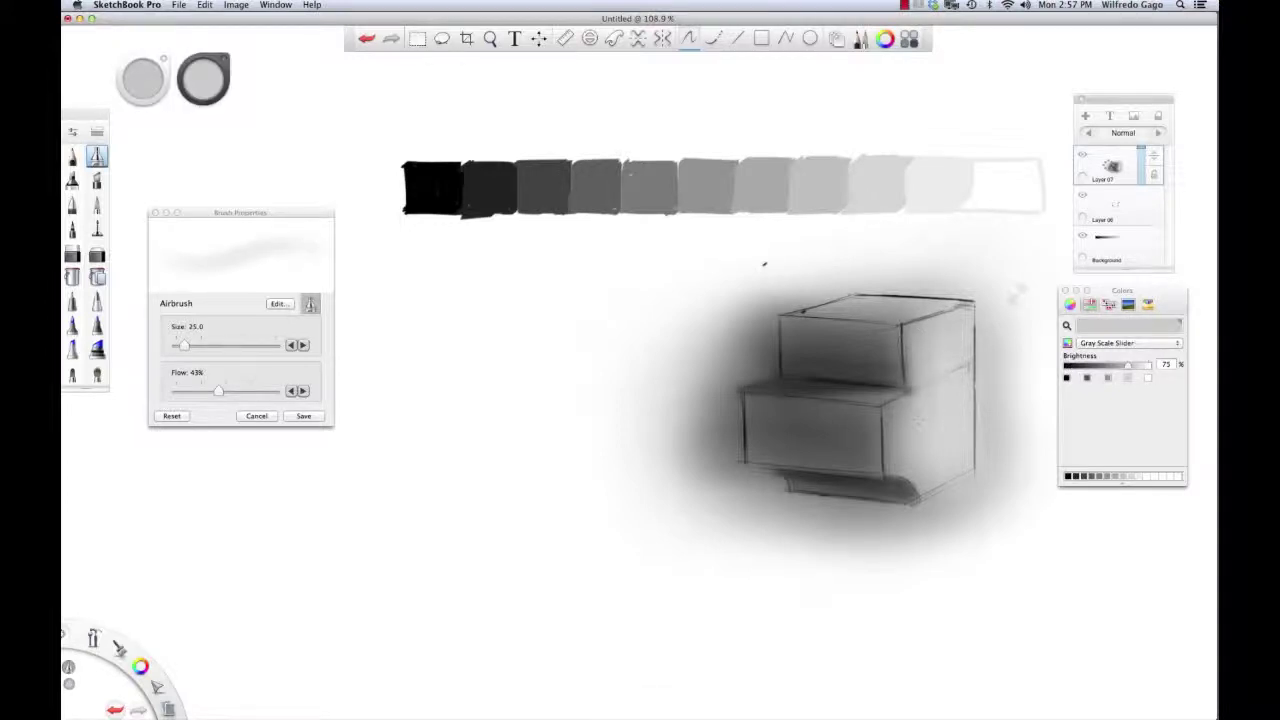
pyautogui.moveTo(958, 323); pyautogui.dragTo(957, 405)
# Try touching up the inner corner where the boxes meet with the Airbrush at sizes 5 and 10, and undo the strokes.
pyautogui.press('[')
pyautogui.press('[')
pyautogui.press('[')
pyautogui.press('[')
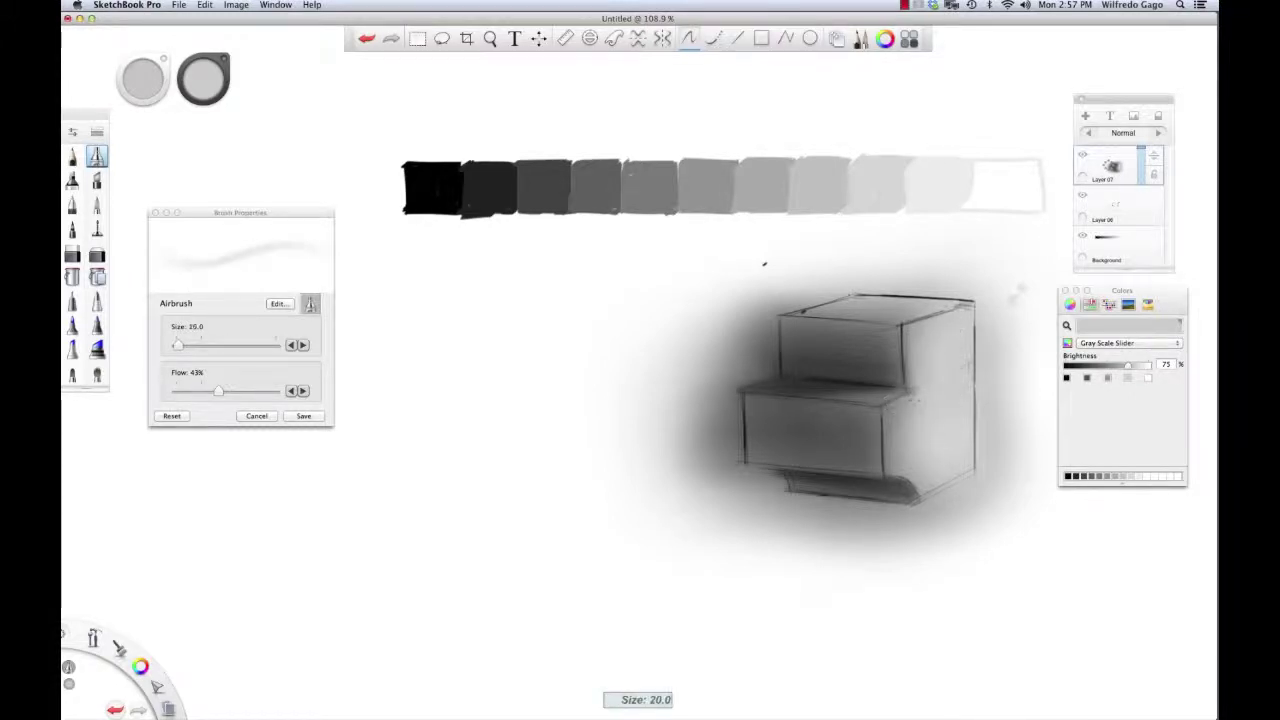
pyautogui.press('super+z')
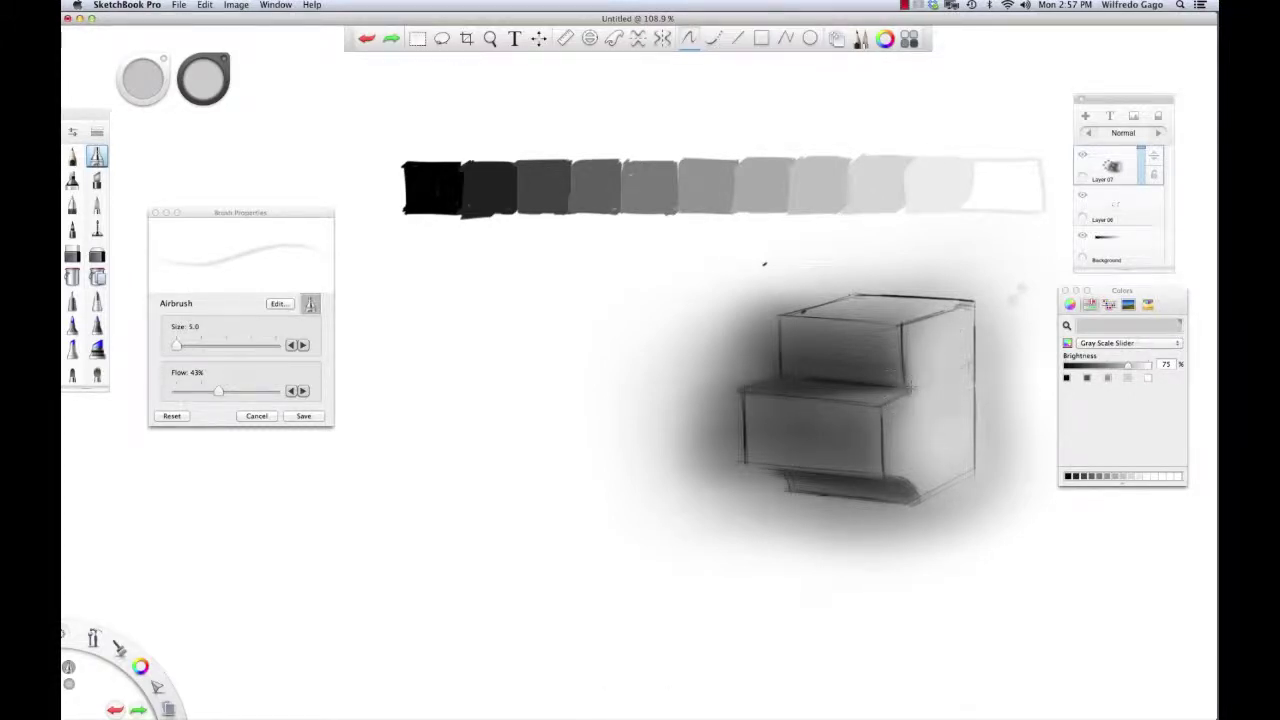
pyautogui.press(']')
pyautogui.press(']')
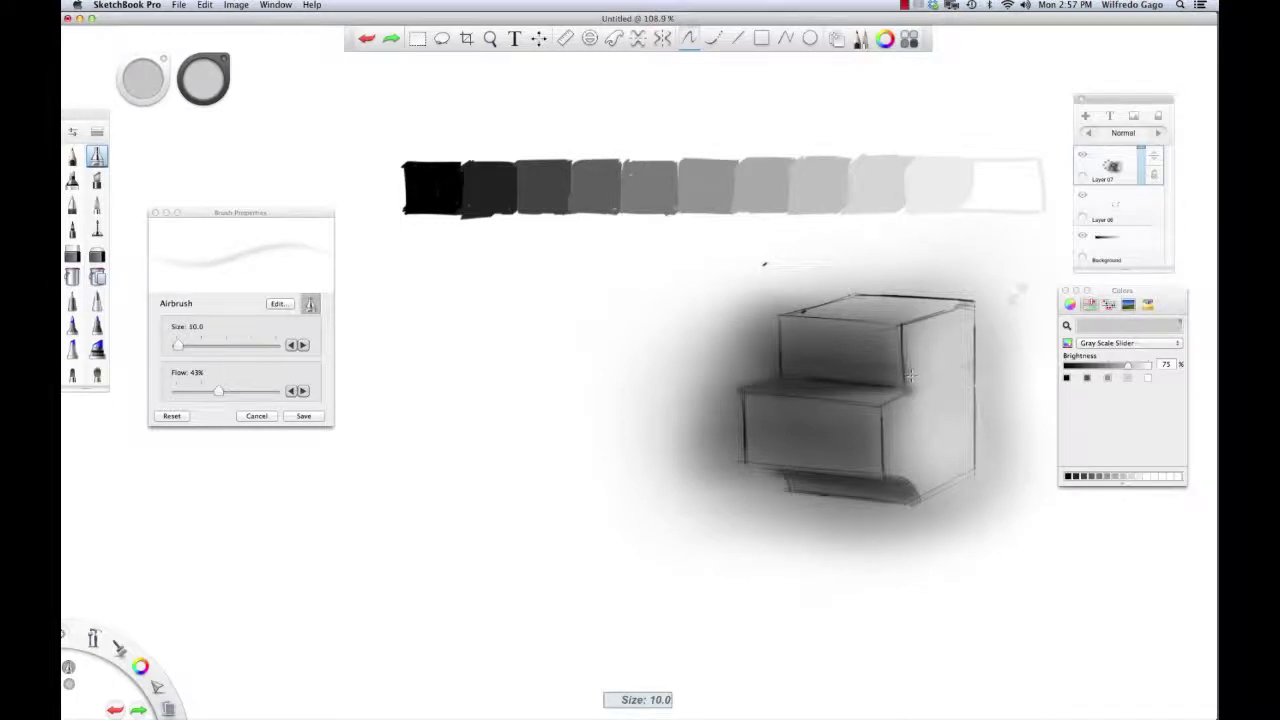
pyautogui.press('super+z')
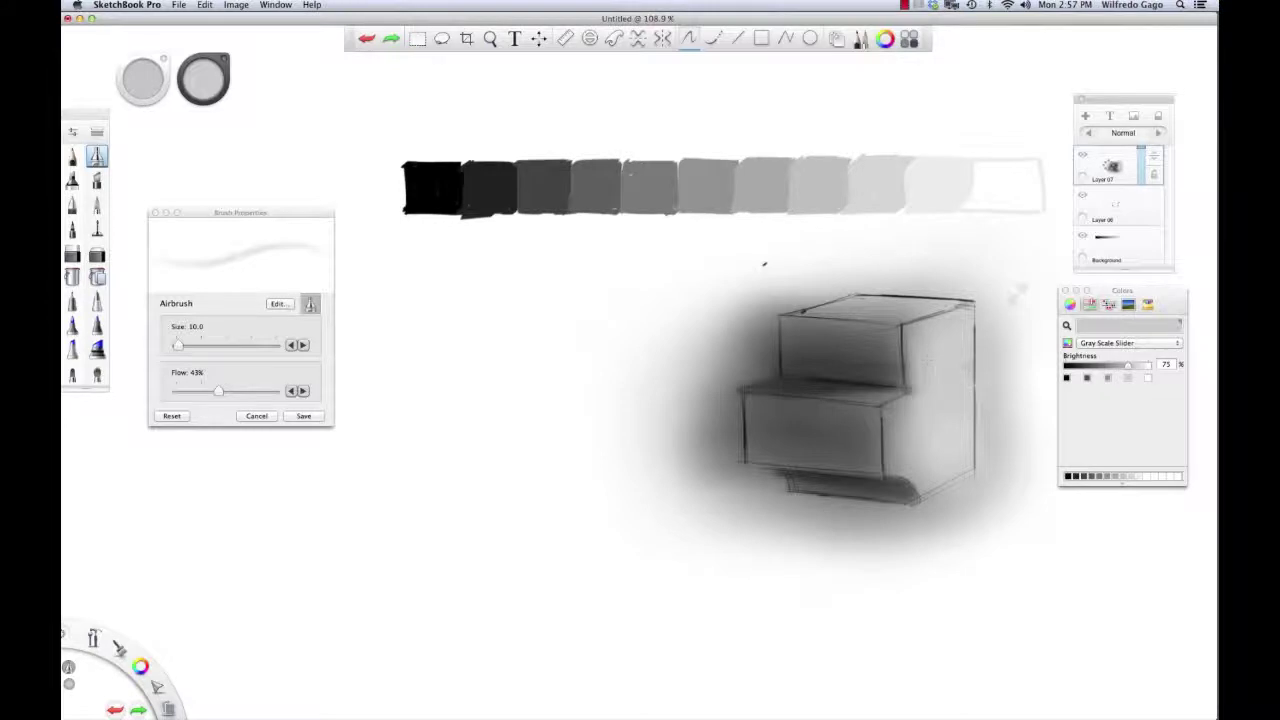
# Smooth the lower box's right face beside its front vertical edge with the 75% grey Airbrush at size 25.
pyautogui.press(']')
pyautogui.press(']')
pyautogui.press(']')
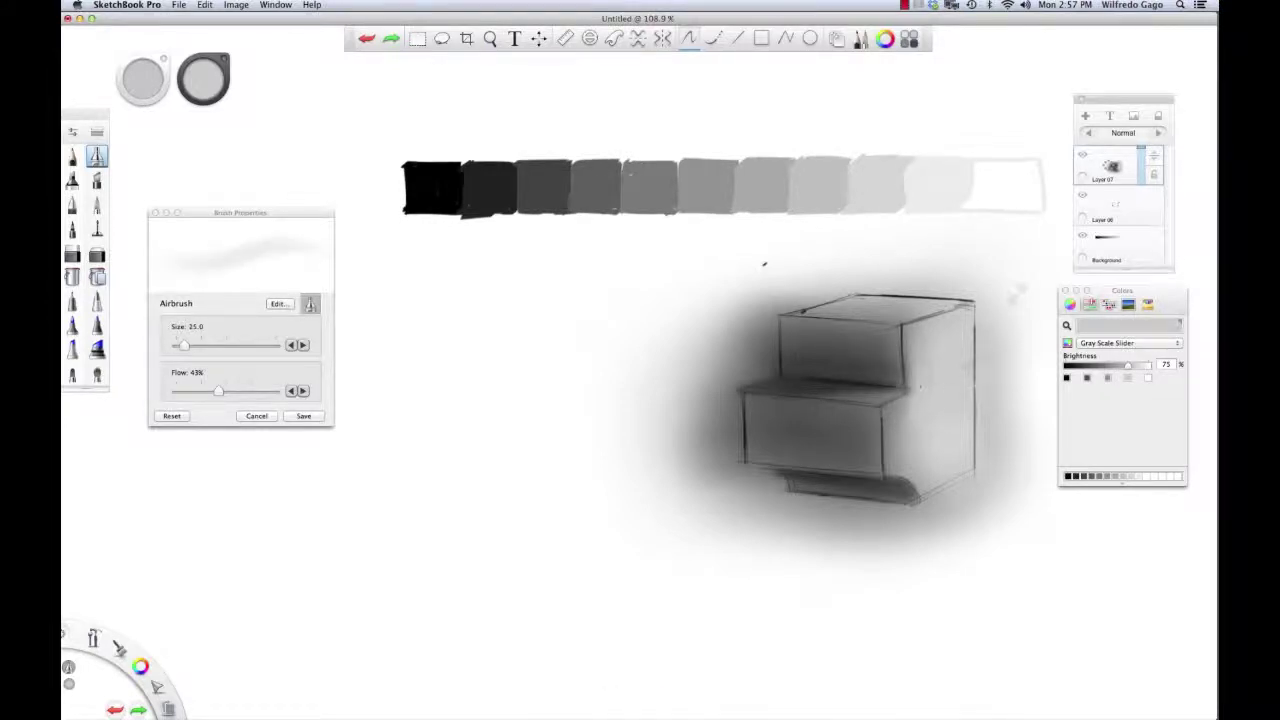
pyautogui.moveTo(900, 410); pyautogui.dragTo(892, 428)
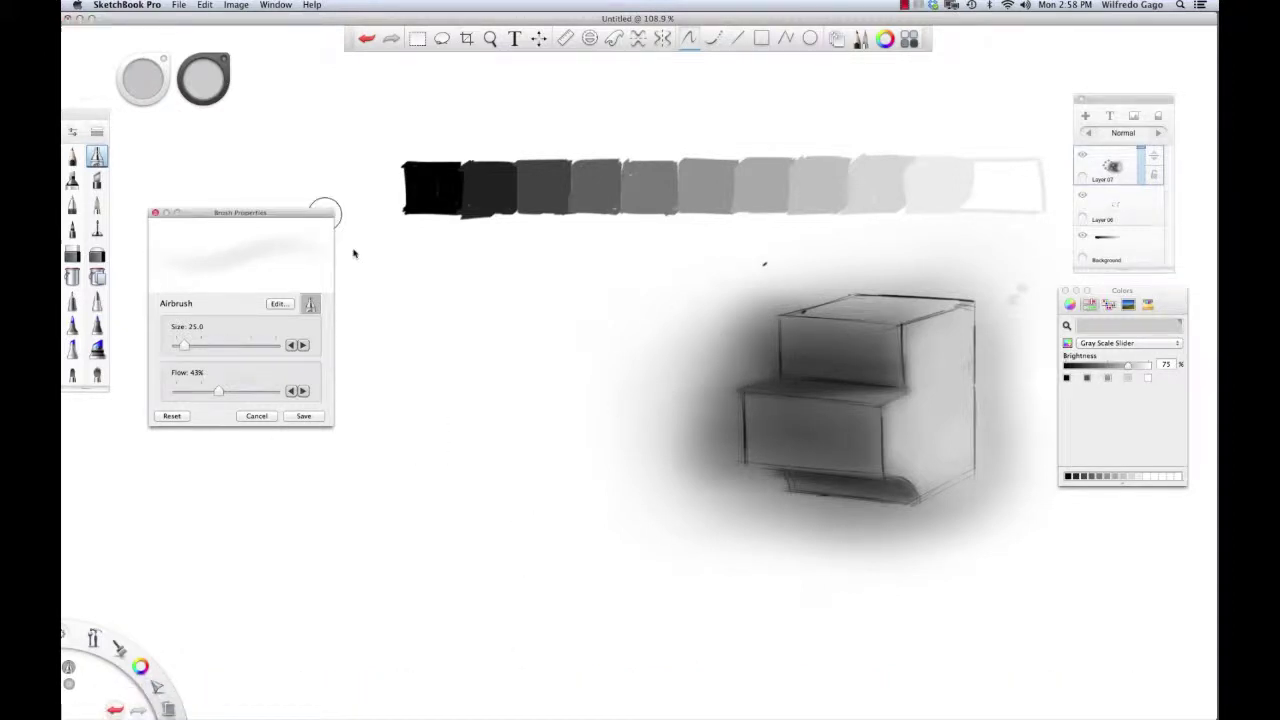
# Erase a strip of the overspray off the form's lower right side with the Hard Eraser at size 6.5.
pyautogui.click(72, 256)
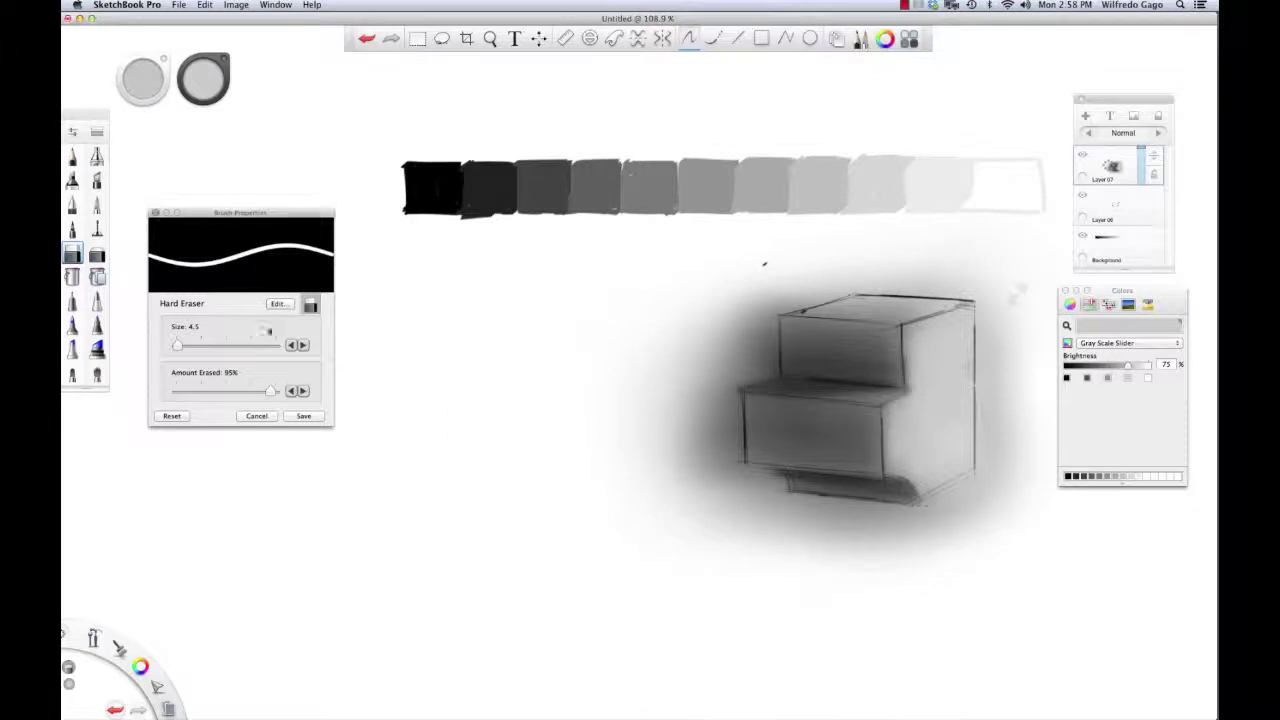
pyautogui.press(']')
pyautogui.press(']')
pyautogui.press(']')
pyautogui.press(']')
pyautogui.press(']')
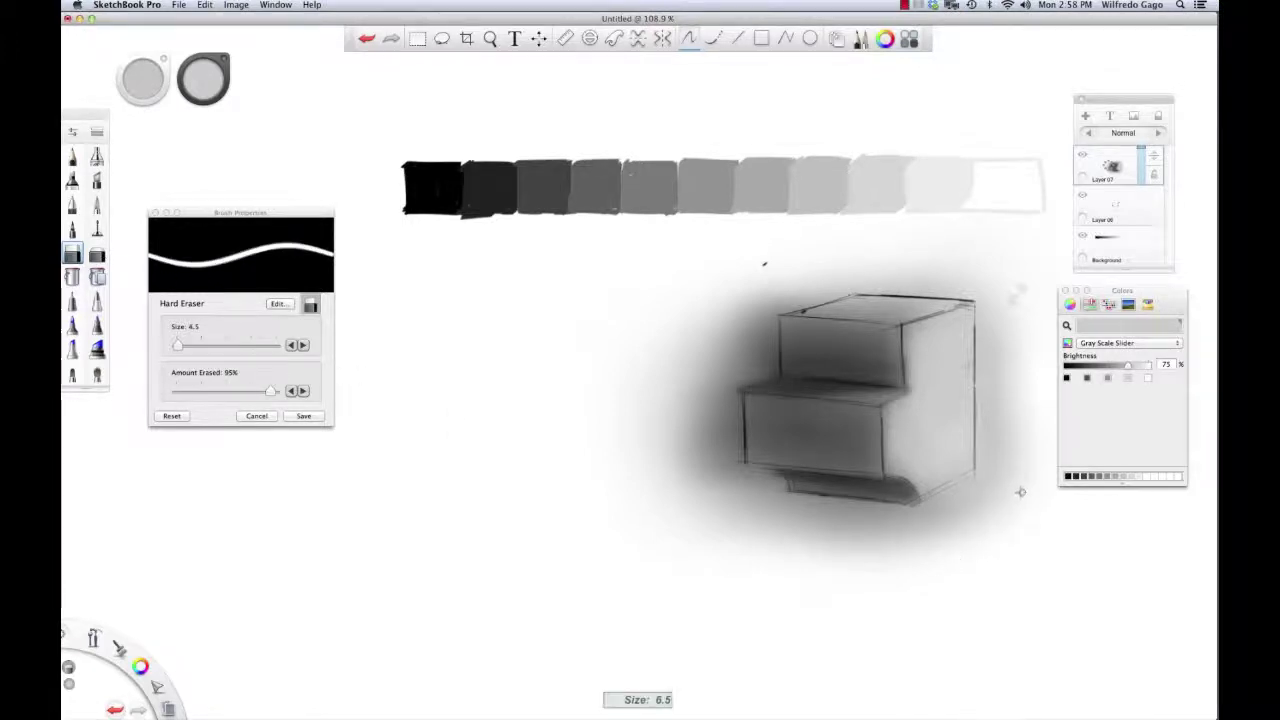
pyautogui.moveTo(1016, 498); pyautogui.dragTo(954, 546)
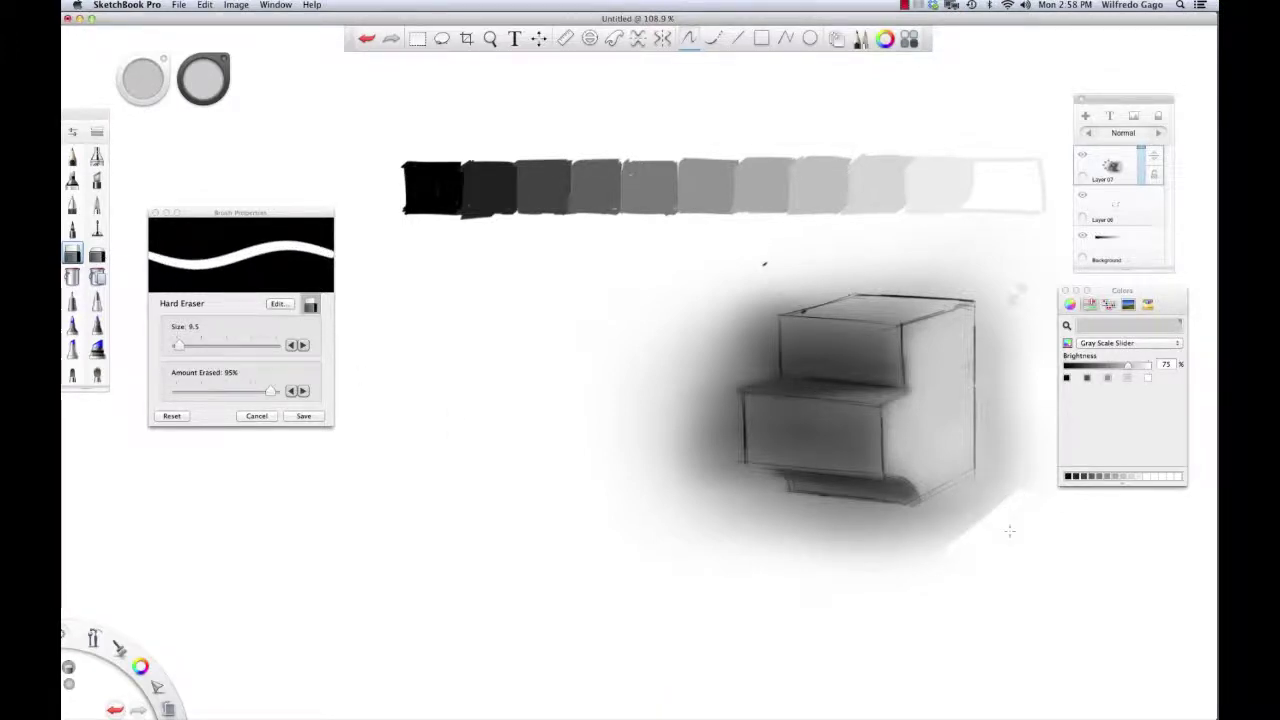
# Clear the airbrush overspray beneath the form, up to its bottom edges, with the Hard Eraser at size 20.5.
pyautogui.press(']')
pyautogui.press(']')
pyautogui.press(']')
pyautogui.press(']')
pyautogui.press(']')
pyautogui.press(']')
pyautogui.press(']')
pyautogui.press(']')
pyautogui.press(']')
pyautogui.press(']')
pyautogui.press(']')
pyautogui.moveTo(1036, 495)
pyautogui.mouseDown()
pyautogui.moveTo(942, 560)
pyautogui.moveTo(872, 562)
pyautogui.moveTo(1012, 472)
pyautogui.mouseUp()
pyautogui.moveTo(856, 550); pyautogui.dragTo(1026, 465)
pyautogui.moveTo(745, 553)
pyautogui.mouseDown()
pyautogui.moveTo(852, 556)
pyautogui.moveTo(700, 530)
pyautogui.moveTo(937, 528)
pyautogui.moveTo(721, 507)
pyautogui.moveTo(903, 520)
pyautogui.mouseUp()
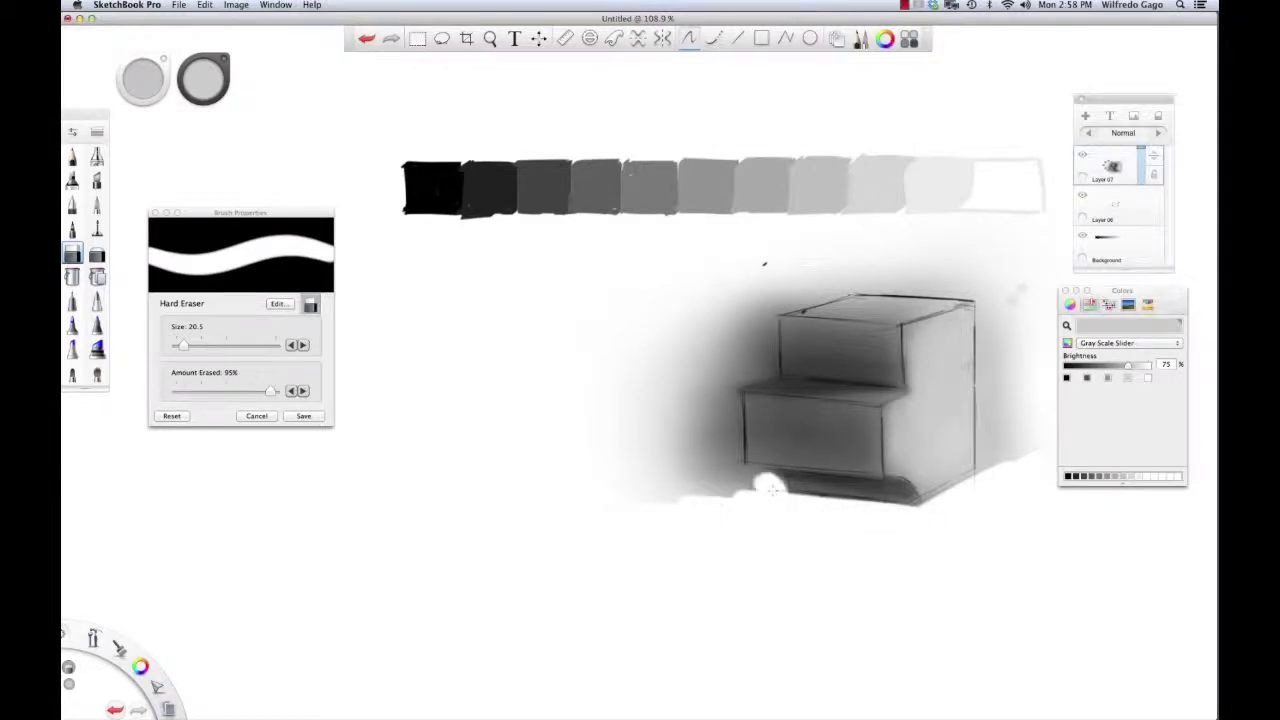
# Erase the overspray left of both boxes and above the upper box's top face at size 20.5.
pyautogui.moveTo(773, 482)
pyautogui.mouseDown()
pyautogui.moveTo(705, 480)
pyautogui.moveTo(662, 430)
pyautogui.moveTo(630, 440)
pyautogui.moveTo(688, 368)
pyautogui.moveTo(716, 435)
pyautogui.moveTo(722, 362)
pyautogui.moveTo(606, 460)
pyautogui.moveTo(737, 380)
pyautogui.moveTo(734, 443)
pyautogui.moveTo(706, 340)
pyautogui.moveTo(740, 350)
pyautogui.moveTo(735, 330)
pyautogui.moveTo(670, 313)
pyautogui.moveTo(880, 268)
pyautogui.mouseUp()
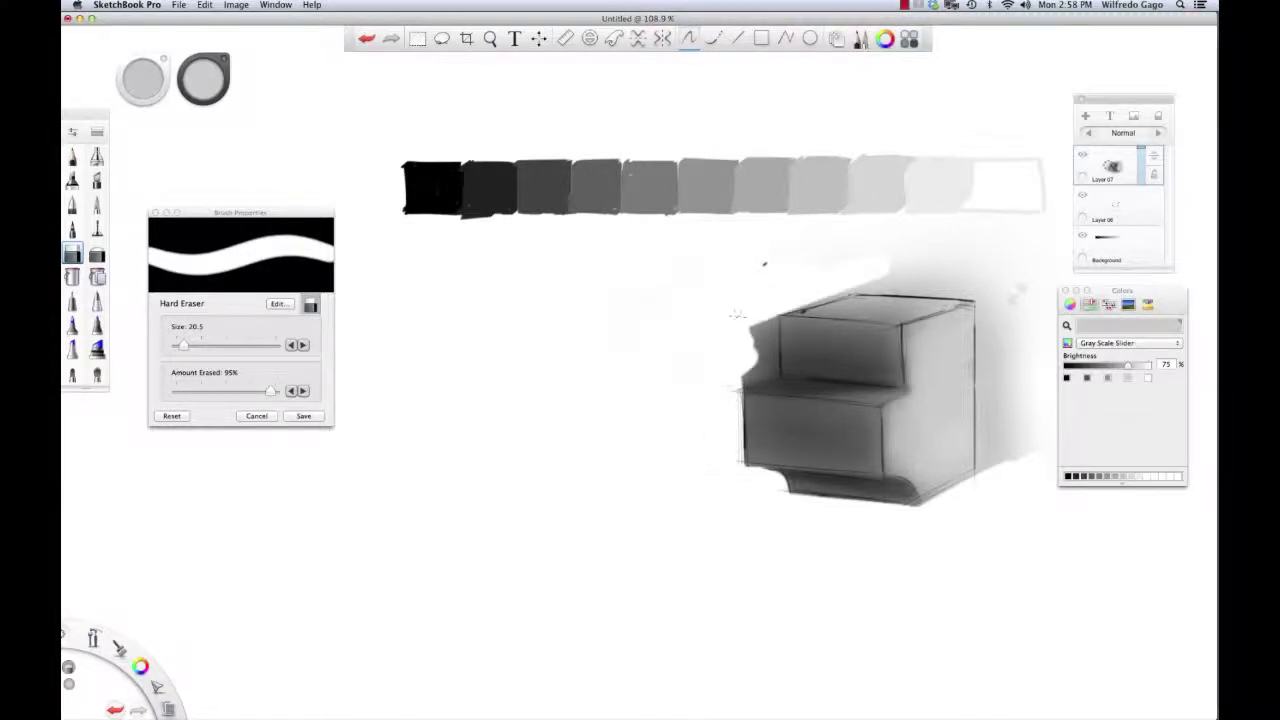
pyautogui.moveTo(737, 314); pyautogui.dragTo(960, 258)
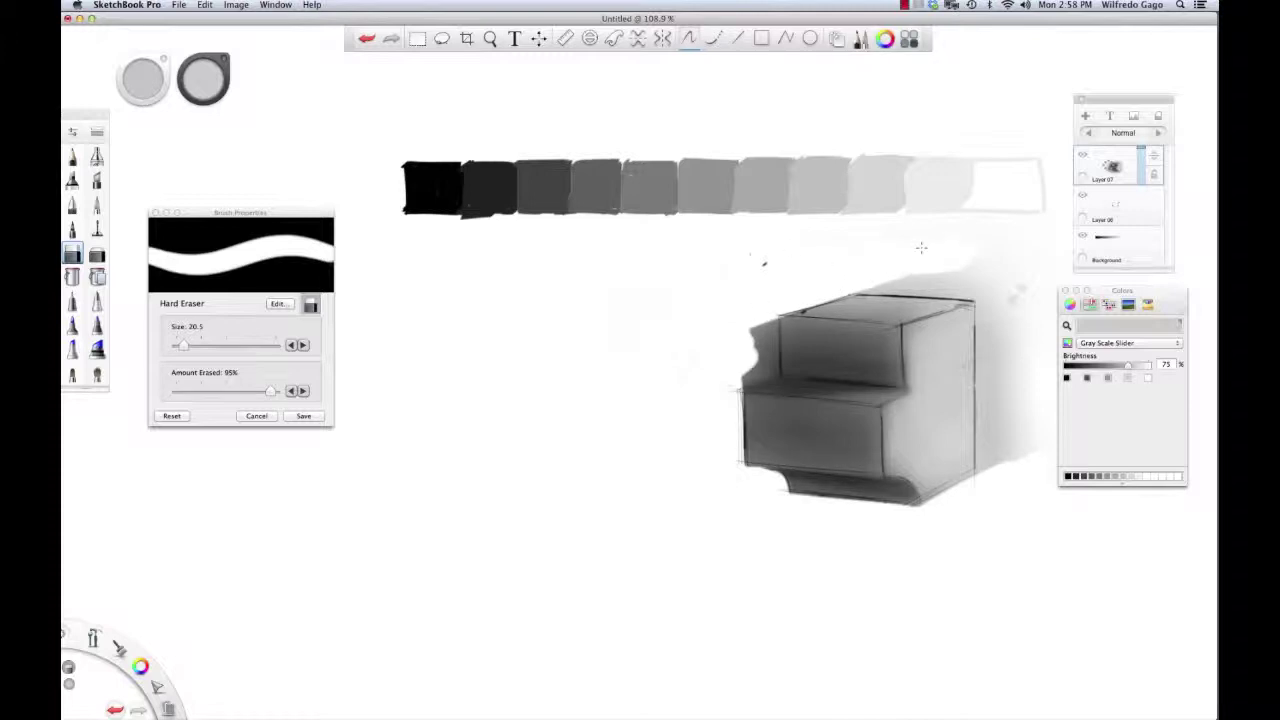
pyautogui.moveTo(748, 330)
pyautogui.mouseDown()
pyautogui.moveTo(752, 370)
pyautogui.moveTo(765, 330)
pyautogui.moveTo(747, 374)
pyautogui.mouseUp()
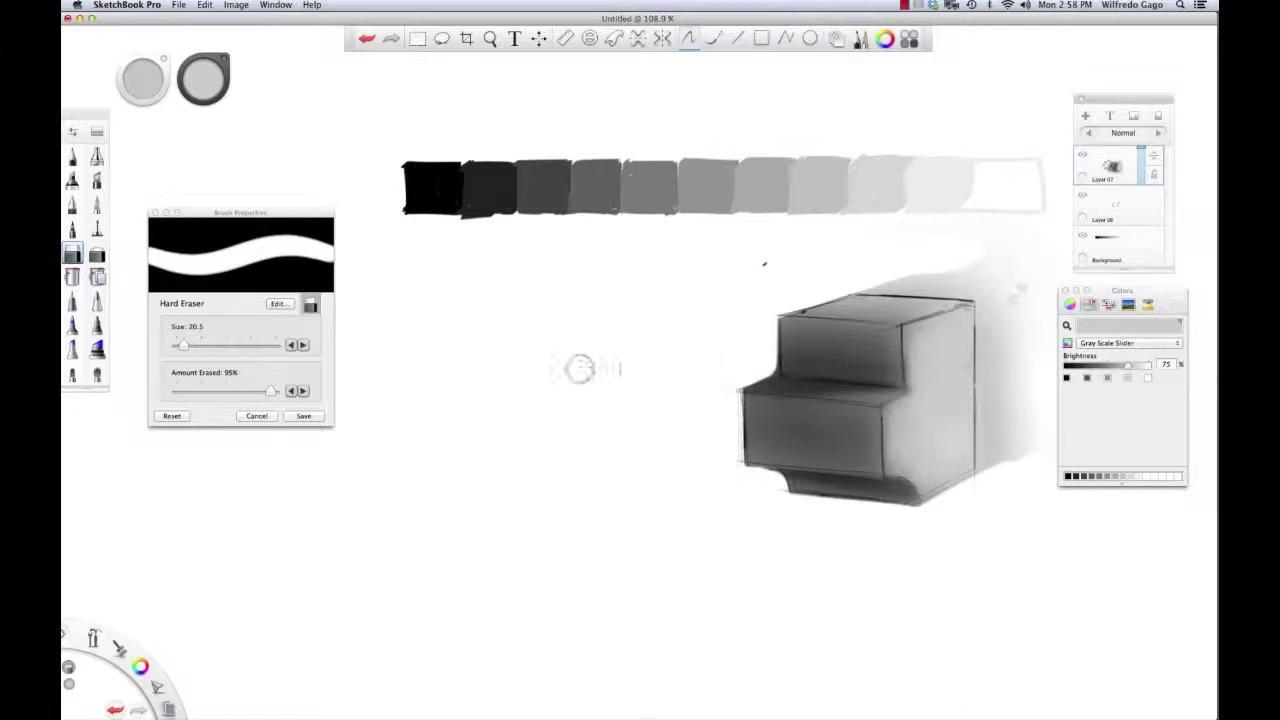
# Clean up the upper box's left edge, down to the ledge, with the Hard Eraser at size 4.5.
pyautogui.press('[')
pyautogui.press('[')
pyautogui.press('[')
pyautogui.press('[')
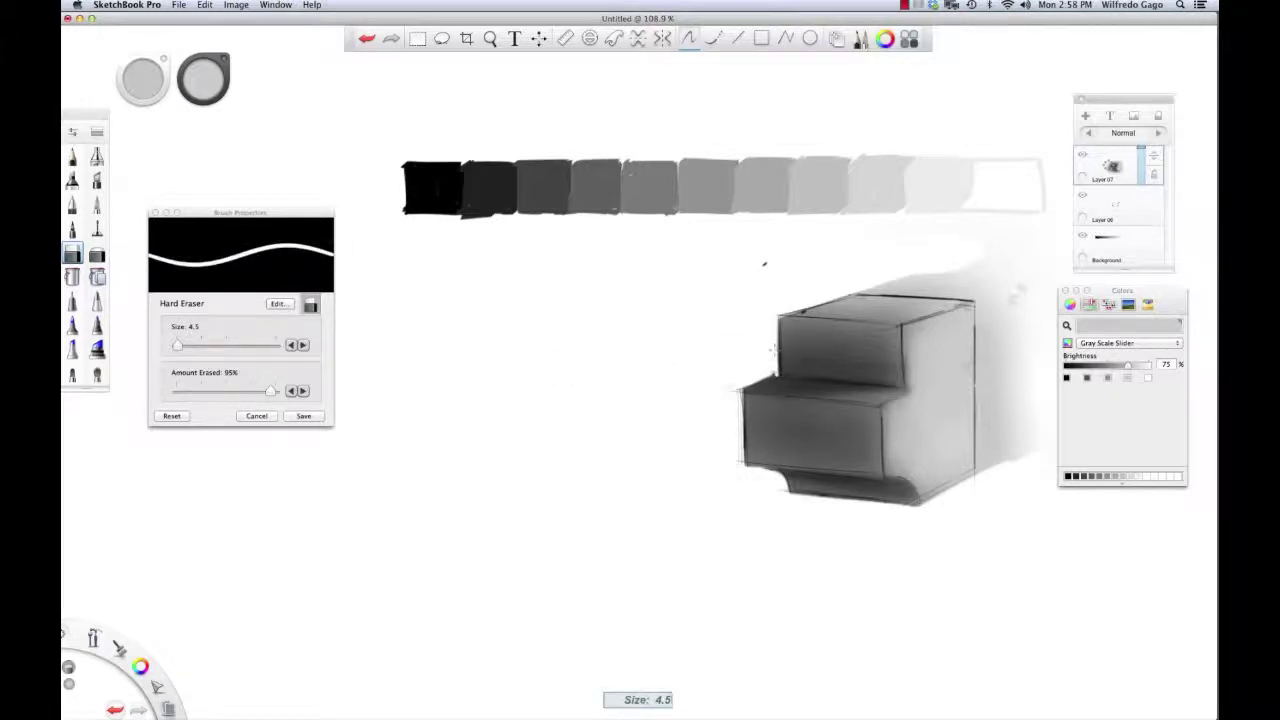
pyautogui.moveTo(774, 350); pyautogui.dragTo(775, 373)
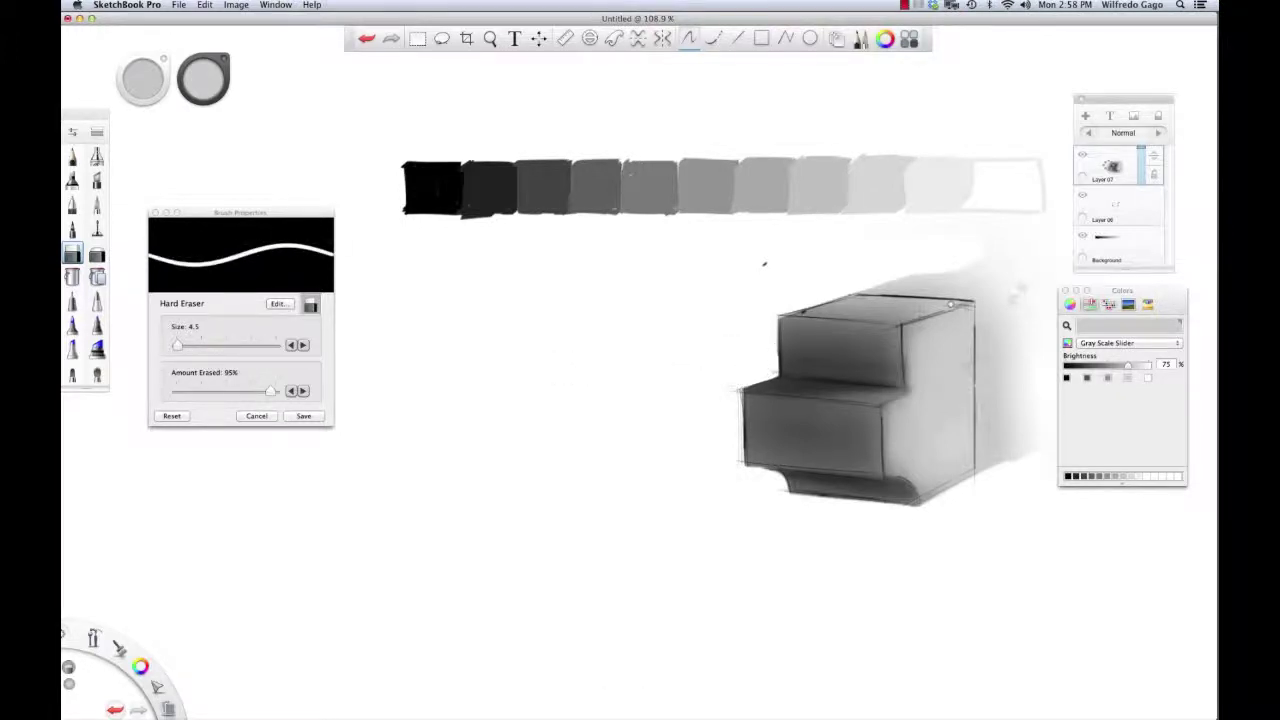
# Erase a clean margin along the top face's back edge and down the right vertical edge at size 6.5.
pyautogui.press(']')
pyautogui.press(']')
pyautogui.moveTo(850, 291); pyautogui.dragTo(1002, 298)
pyautogui.press('super+z')
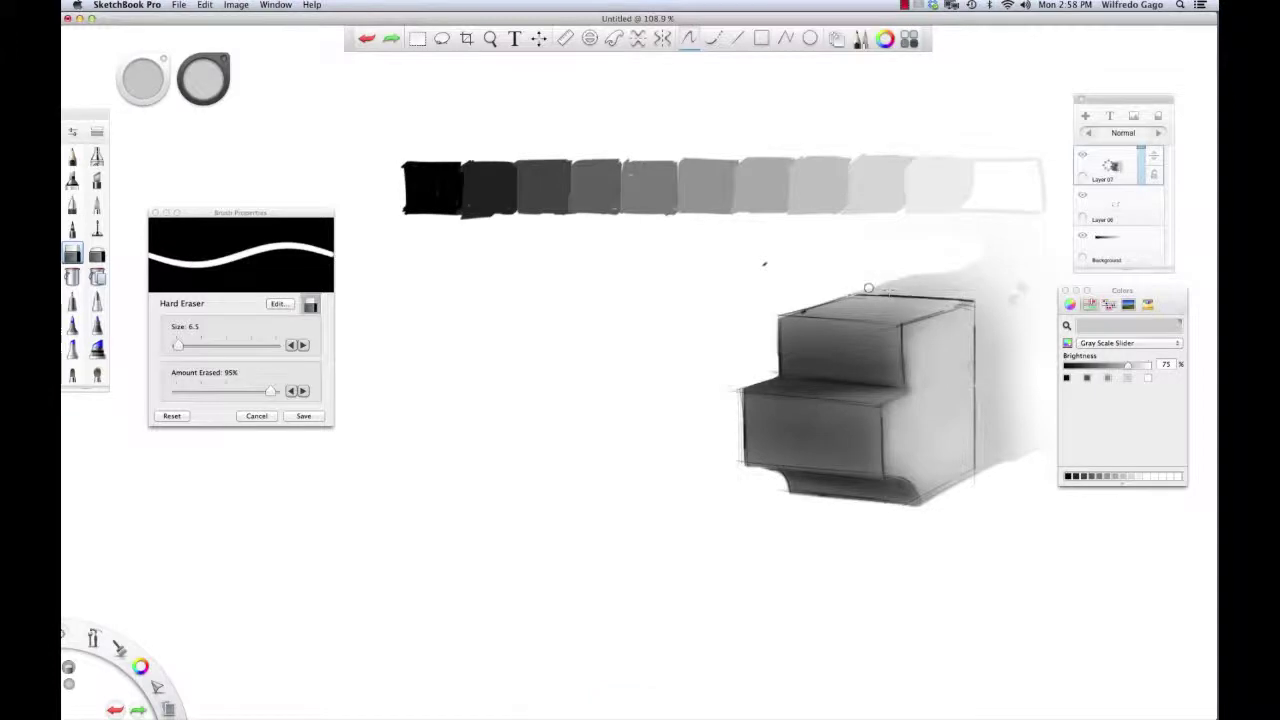
pyautogui.moveTo(850, 290); pyautogui.dragTo(972, 296)
pyautogui.moveTo(890, 293)
pyautogui.mouseDown()
pyautogui.moveTo(992, 299)
pyautogui.moveTo(982, 348)
pyautogui.mouseUp()
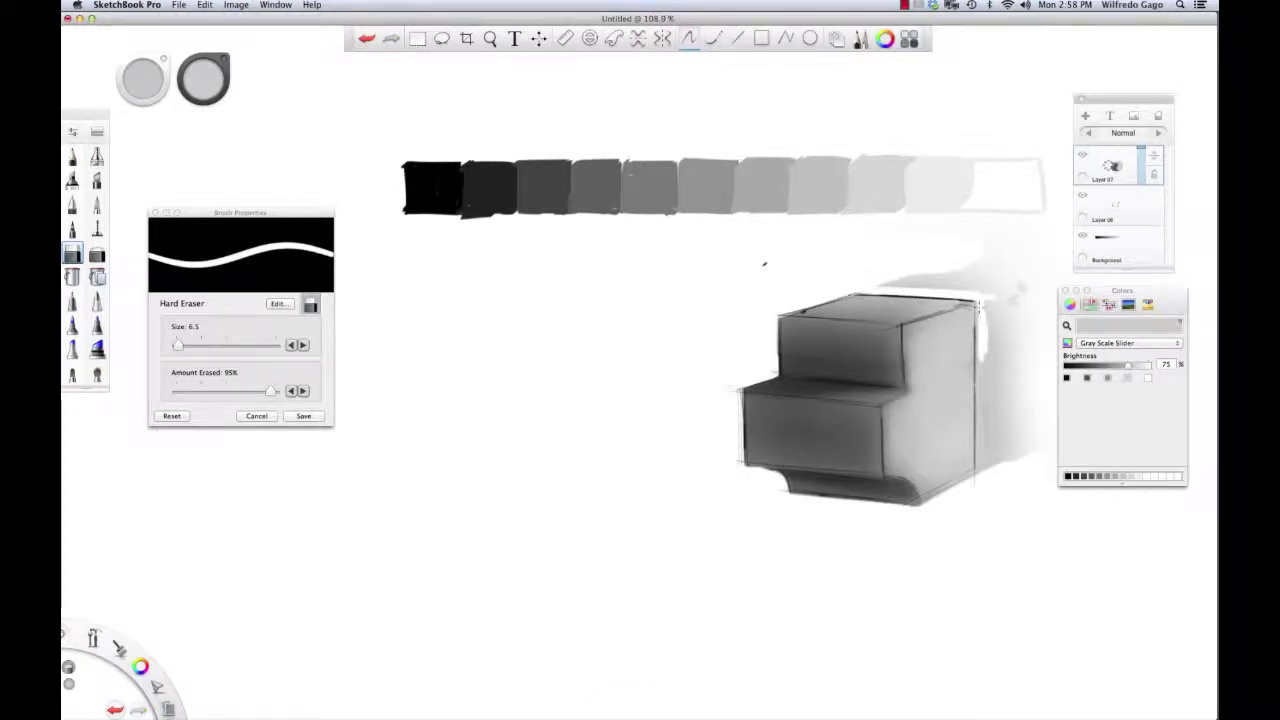
pyautogui.moveTo(979, 305); pyautogui.dragTo(975, 300)
pyautogui.moveTo(983, 359)
pyautogui.mouseDown()
pyautogui.moveTo(979, 425)
pyautogui.moveTo(980, 376)
pyautogui.moveTo(980, 390)
pyautogui.mouseUp()
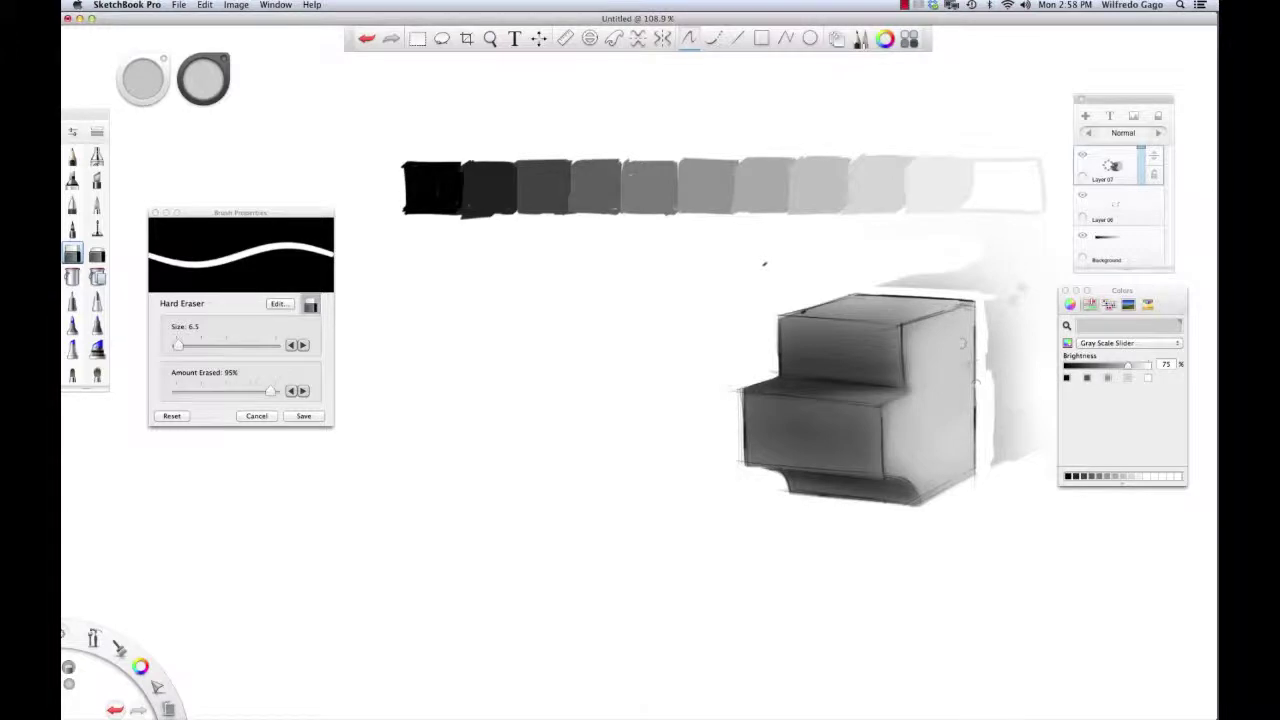
# Erase the remaining overspray to the right of and above the form with the Hard Eraser at size 20.5.
pyautogui.press(']')
pyautogui.press(']')
pyautogui.press(']')
pyautogui.press(']')
pyautogui.press(']')
pyautogui.press(']')
pyautogui.press(']')
pyautogui.press(']')
pyautogui.press(']')
pyautogui.press(']')
pyautogui.press(']')
pyautogui.press(']')
pyautogui.press(']')
pyautogui.press(']')
pyautogui.moveTo(1007, 297)
pyautogui.mouseDown()
pyautogui.moveTo(1003, 376)
pyautogui.moveTo(988, 362)
pyautogui.moveTo(993, 461)
pyautogui.mouseUp()
pyautogui.press('space')
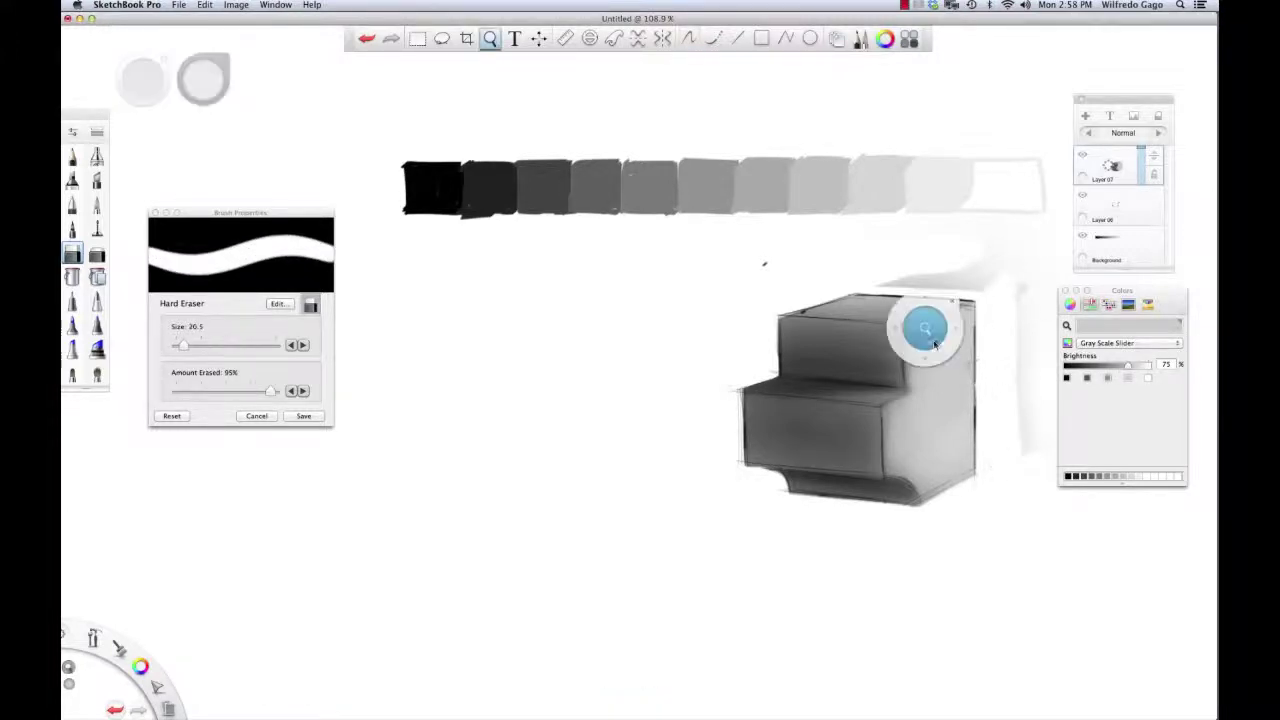
pyautogui.moveTo(920, 323); pyautogui.dragTo(783, 362)
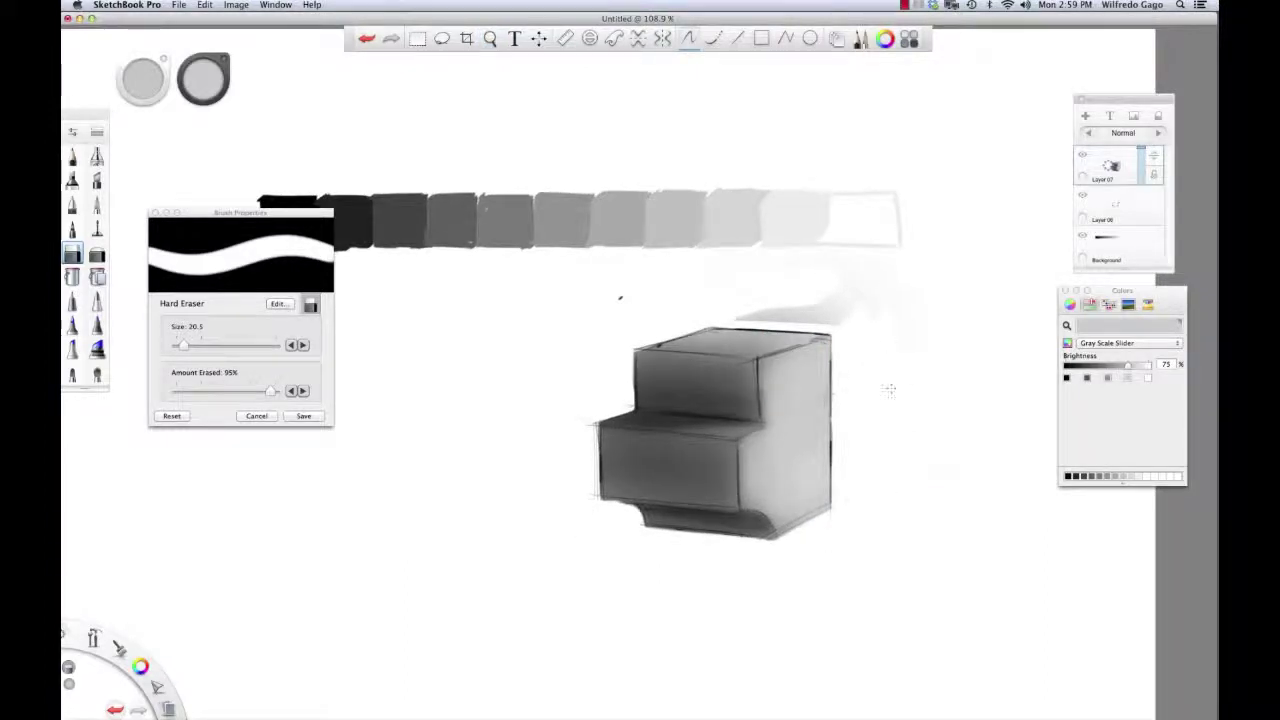
pyautogui.moveTo(750, 308); pyautogui.dragTo(823, 314)
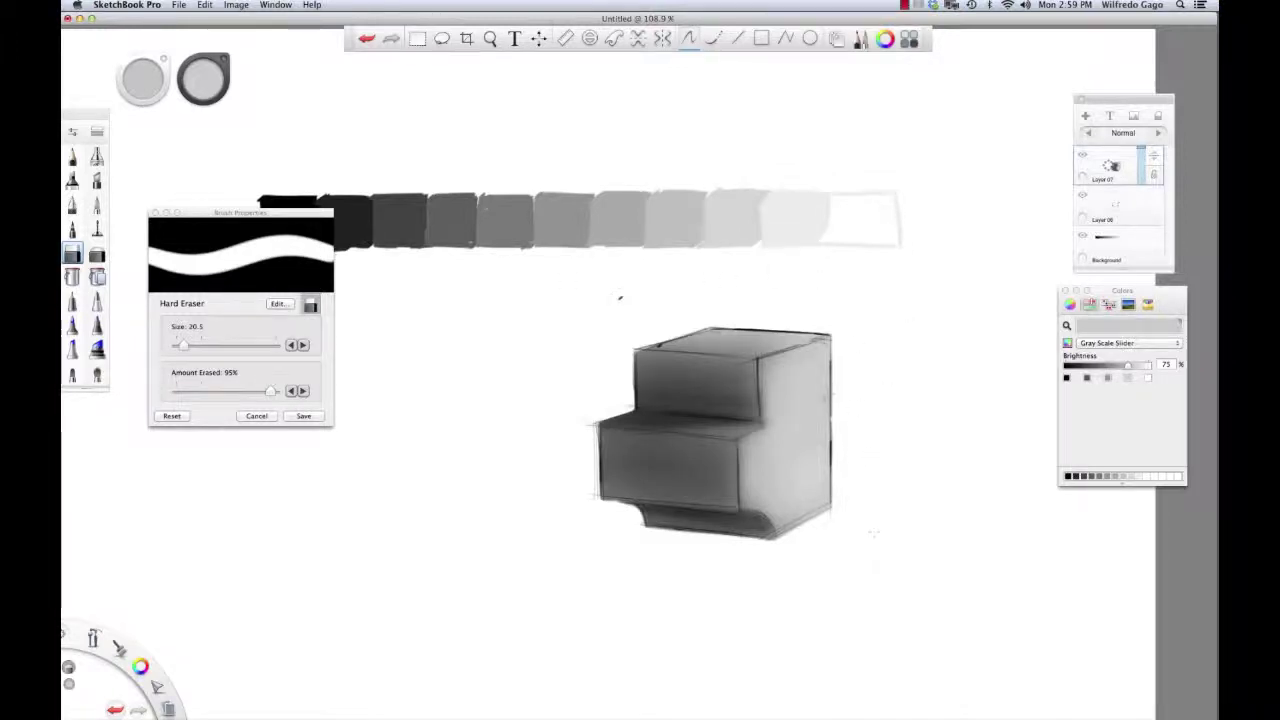
pyautogui.press('space')
pyautogui.moveTo(734, 517)
pyautogui.mouseDown()
pyautogui.moveTo(737, 491)
pyautogui.moveTo(766, 500)
pyautogui.mouseUp()
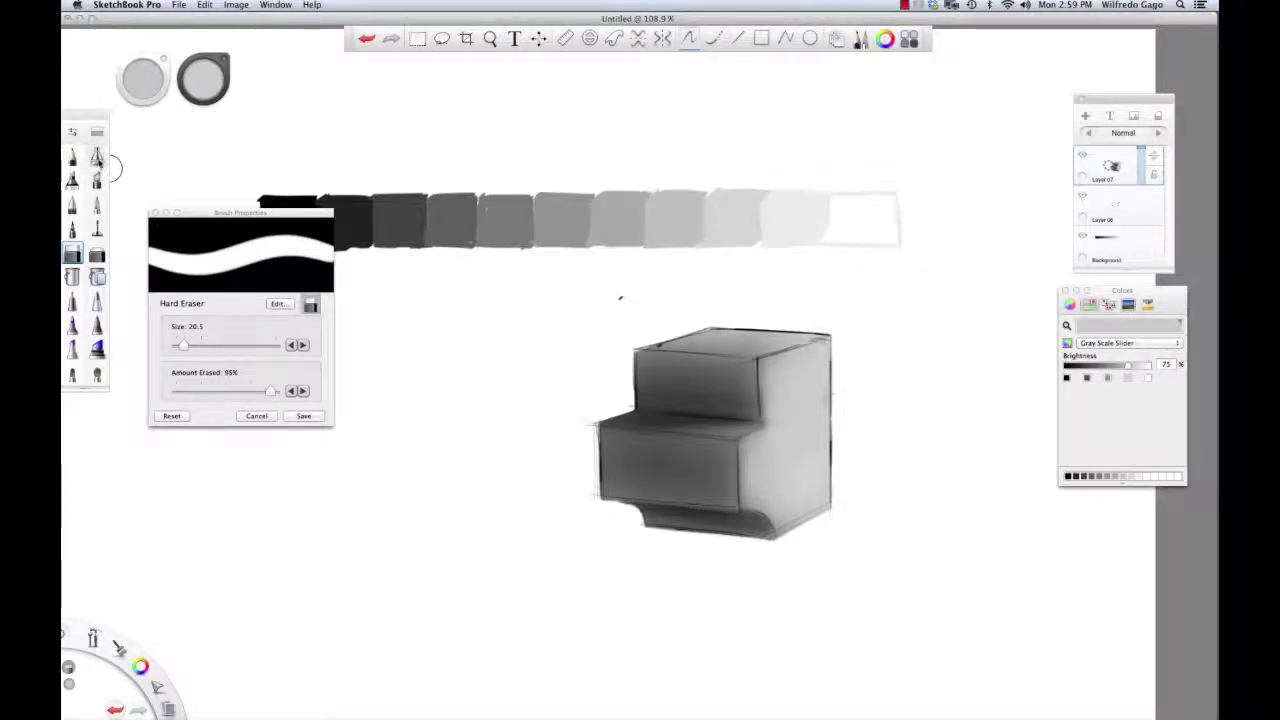
# Sample the 90% grey from the value scale and highlight the lower box's front corner with a small Airbrush.
pyautogui.click(97, 157)
pyautogui.keyDown('alt'); pyautogui.click(766, 216); pyautogui.keyUp('alt')
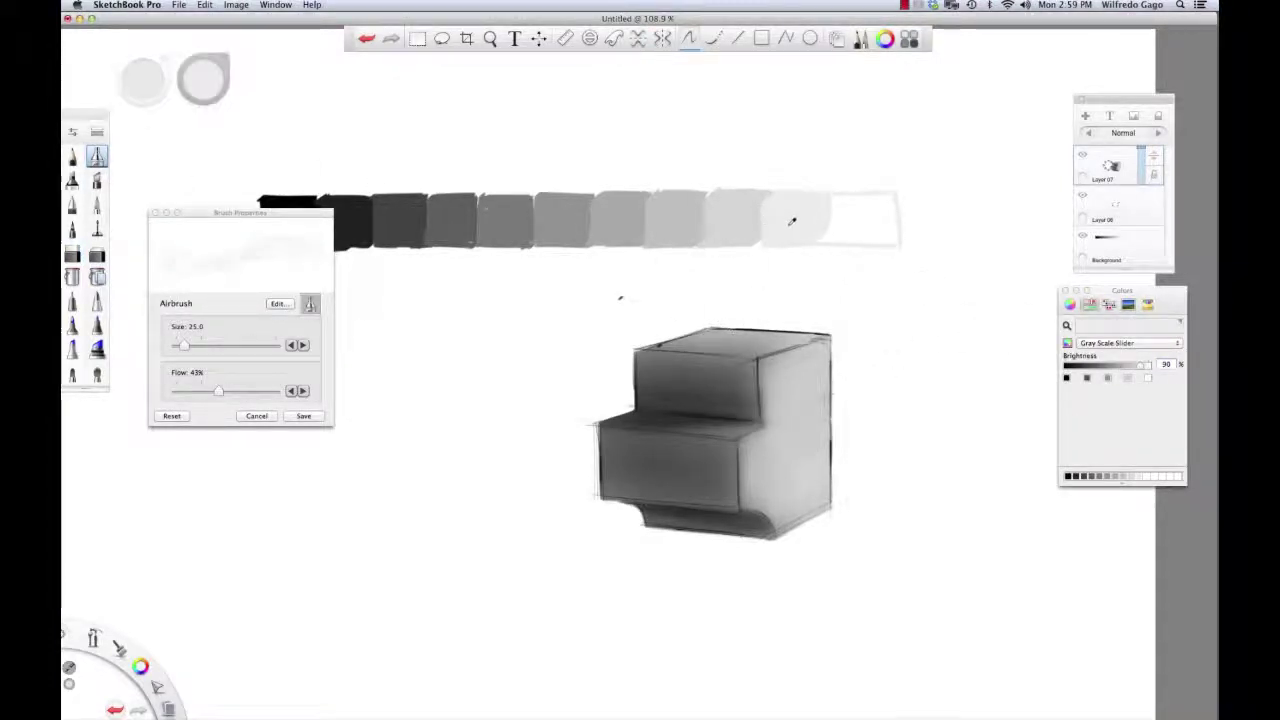
pyautogui.press('[')
pyautogui.press('[')
pyautogui.press('[')
pyautogui.press('[')
pyautogui.press(']')
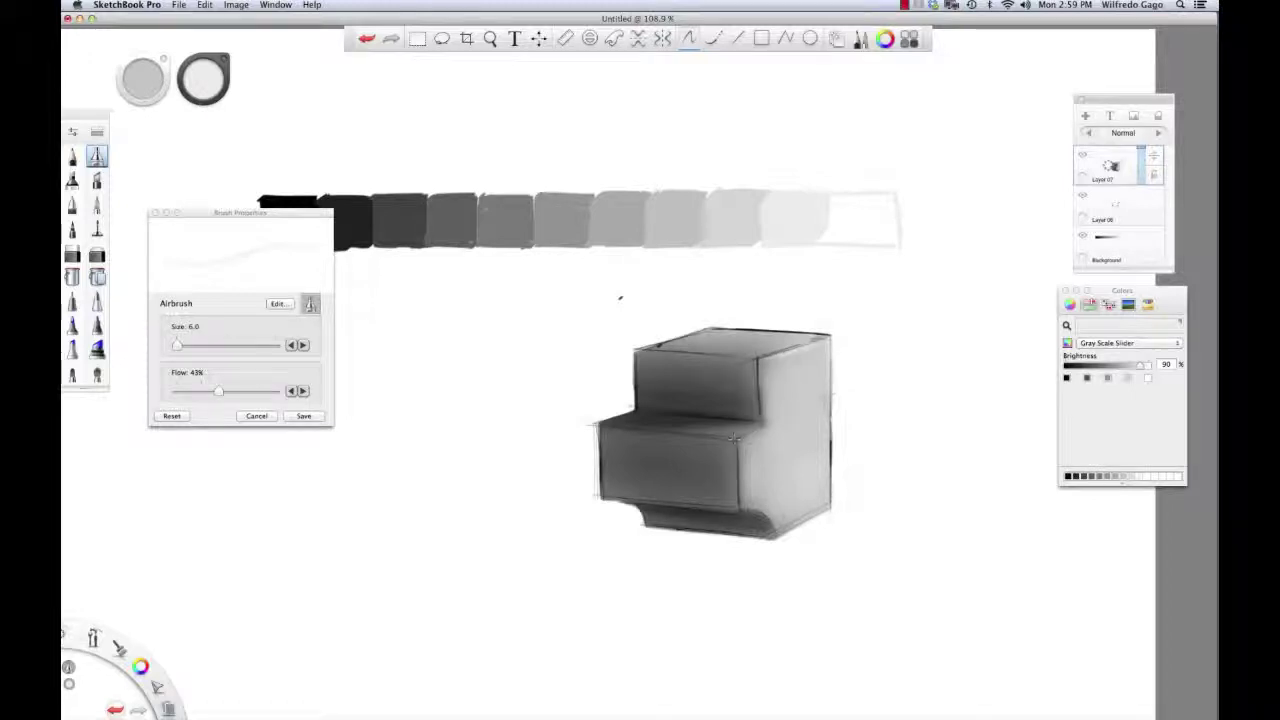
pyautogui.press('[')
pyautogui.moveTo(741, 438); pyautogui.dragTo(767, 427)
# Lighten the form's right face with the 90% grey Airbrush at sizes 20, 45 and 35.
pyautogui.press(']')
pyautogui.press(']')
pyautogui.press(']')
pyautogui.press(']')
pyautogui.press(']')
pyautogui.press(']')
pyautogui.press(']')
pyautogui.press(']')
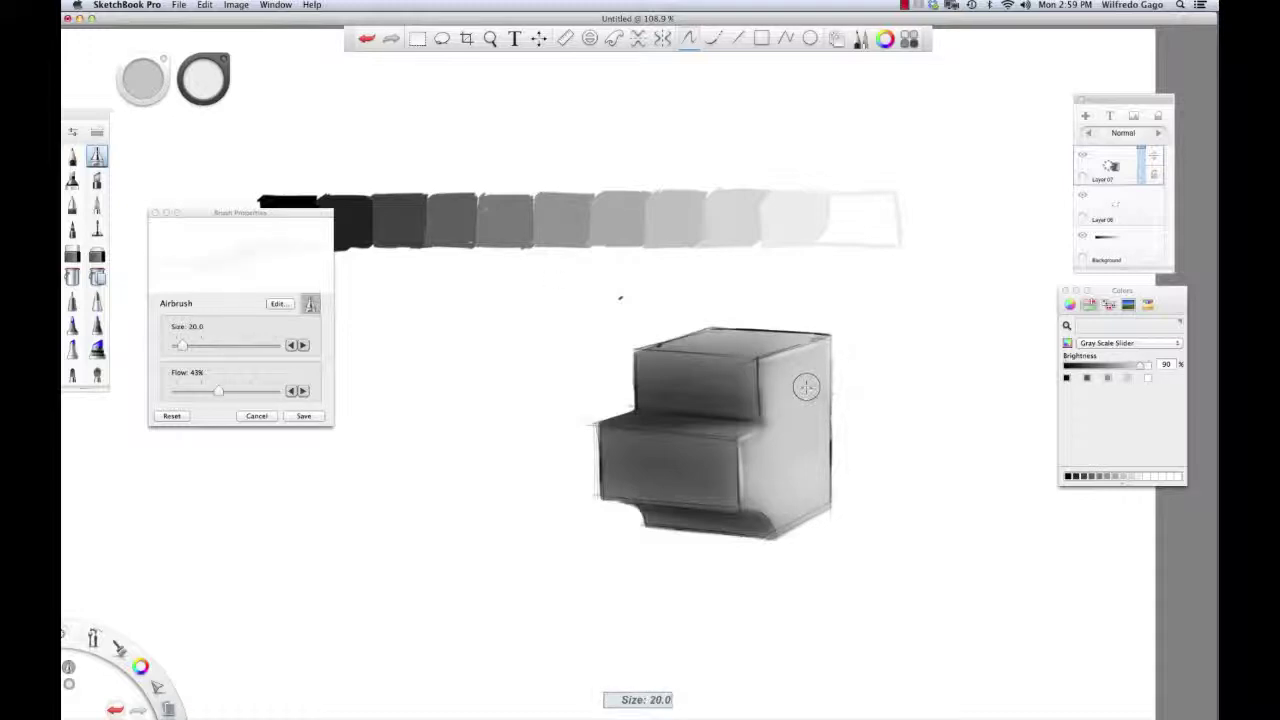
pyautogui.moveTo(776, 368)
pyautogui.mouseDown()
pyautogui.moveTo(789, 360)
pyautogui.moveTo(804, 377)
pyautogui.mouseUp()
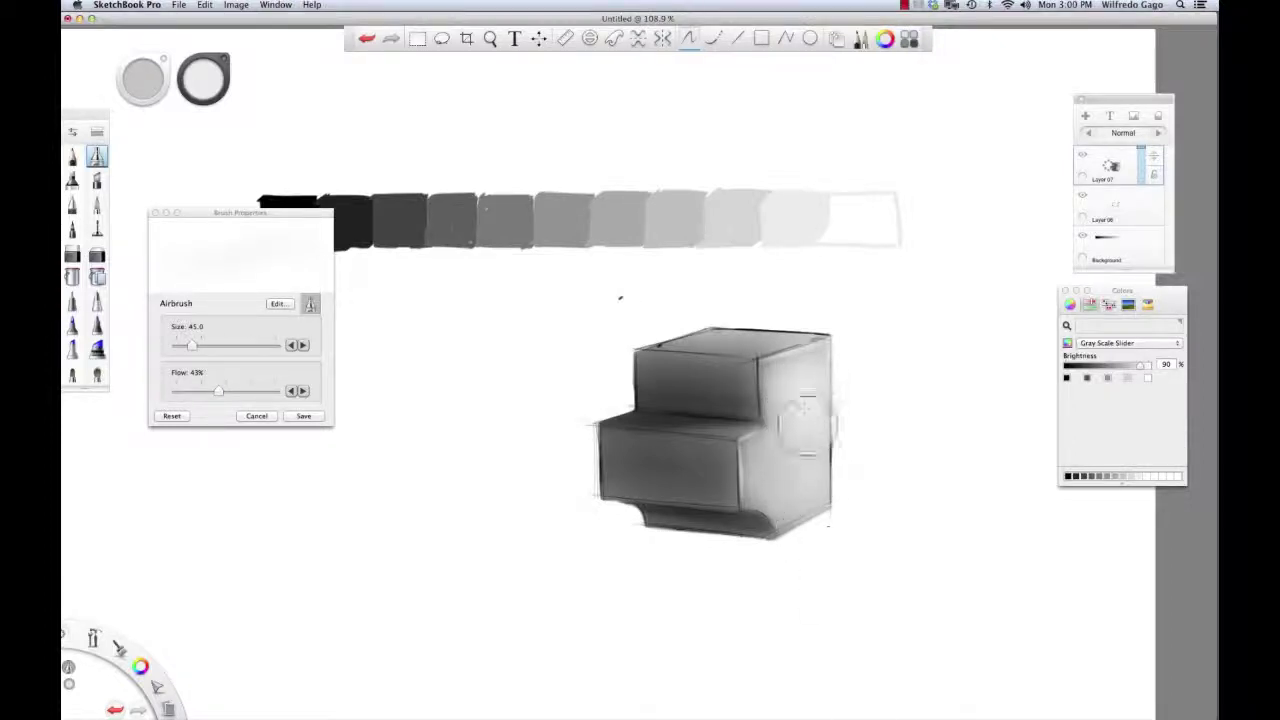
pyautogui.press('[')
pyautogui.press('[')
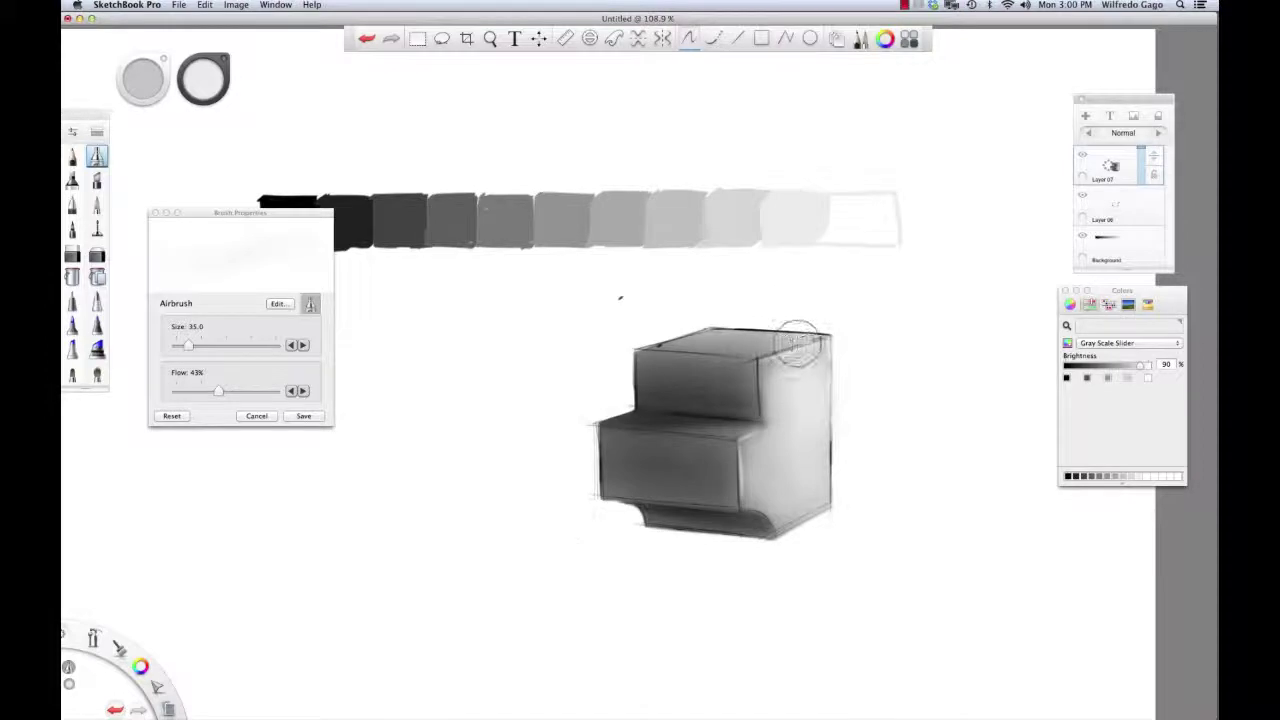
# Lighten the upper box's top face with the 90% grey Airbrush at size 20.
pyautogui.press('[')
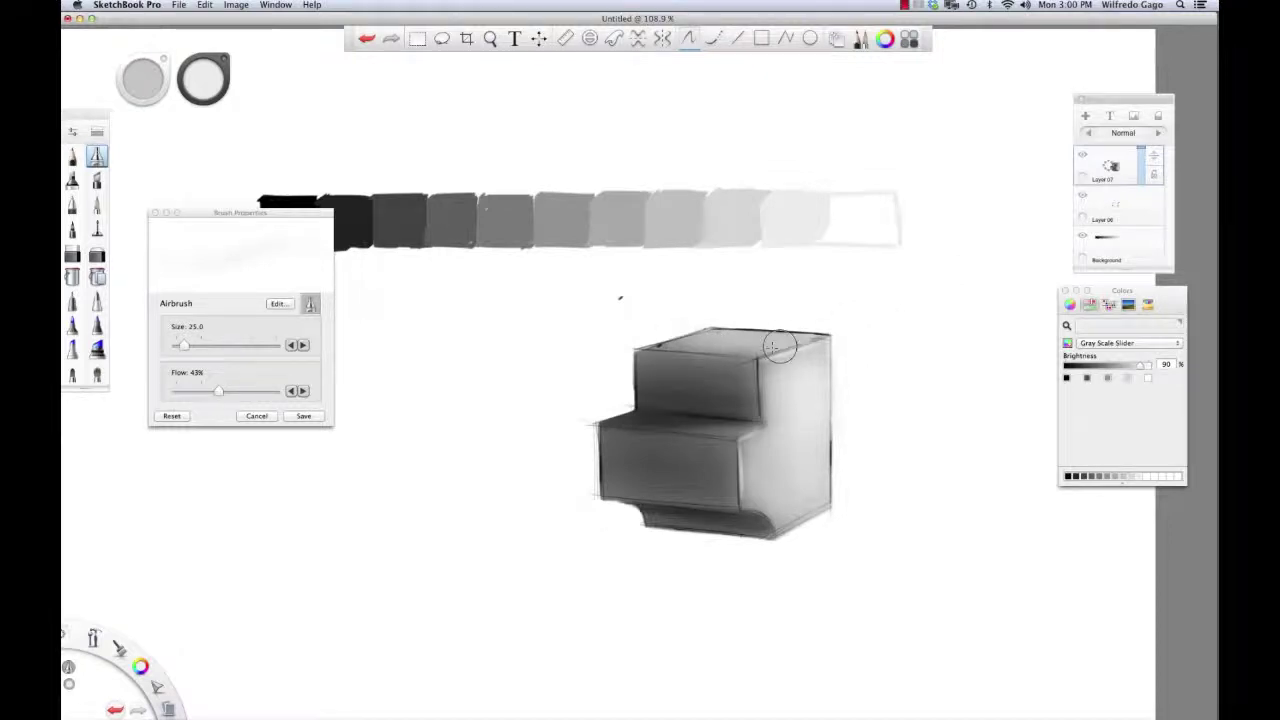
pyautogui.press('[')
pyautogui.press('[')
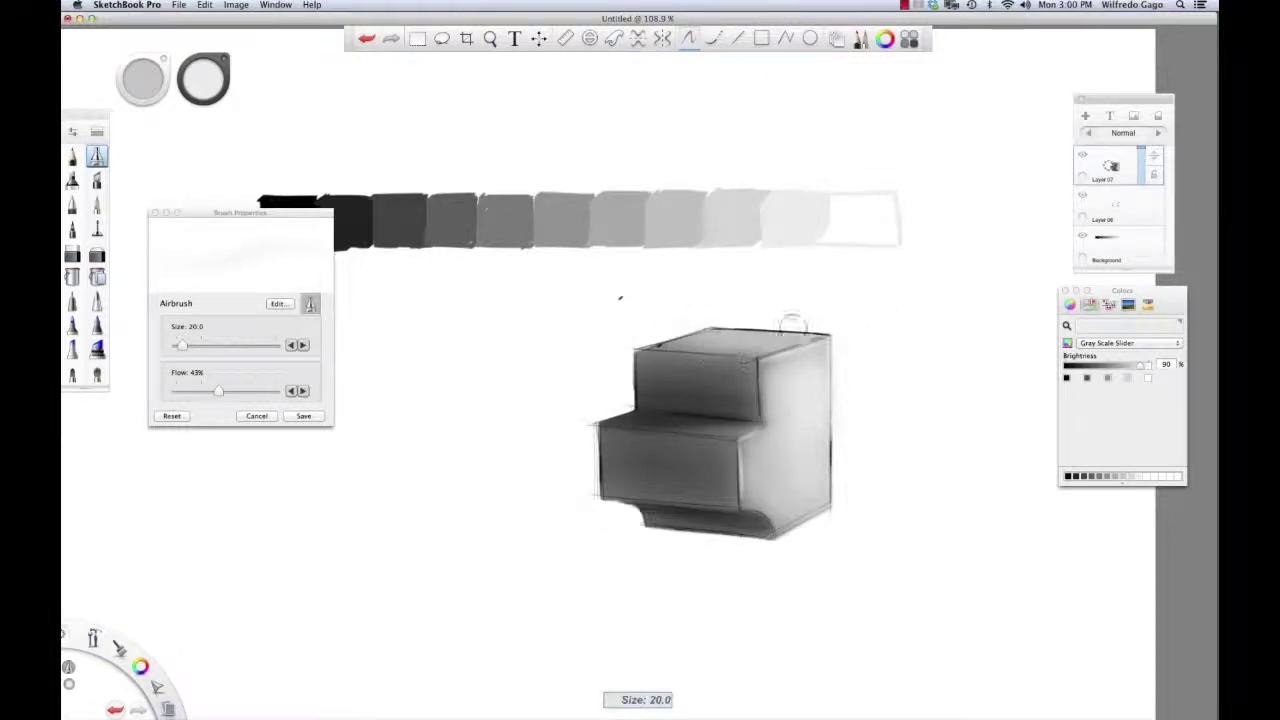
pyautogui.moveTo(758, 333); pyautogui.dragTo(733, 341)
pyautogui.press('[')
pyautogui.press('[')
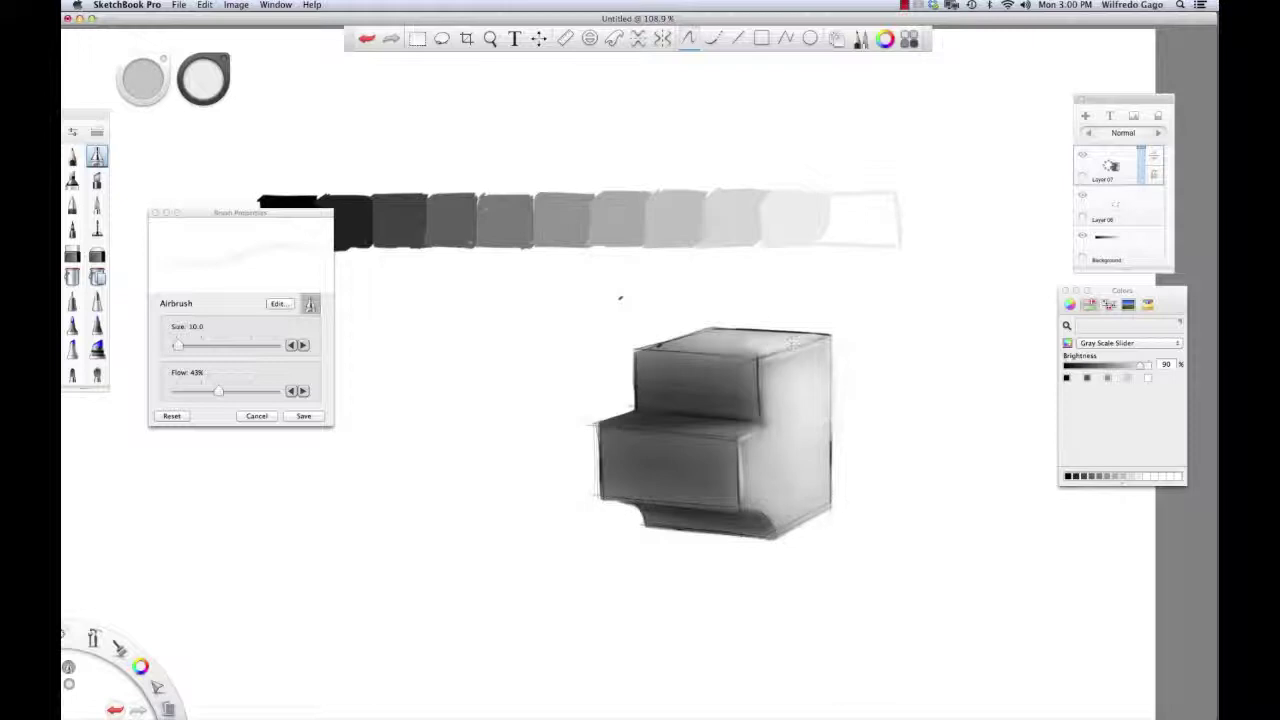
# Refine the highlights near the top face's edges with the 90% grey Airbrush at sizes 10 and 20.
pyautogui.press(']')
pyautogui.press(']')
pyautogui.press('[')
pyautogui.press('[')
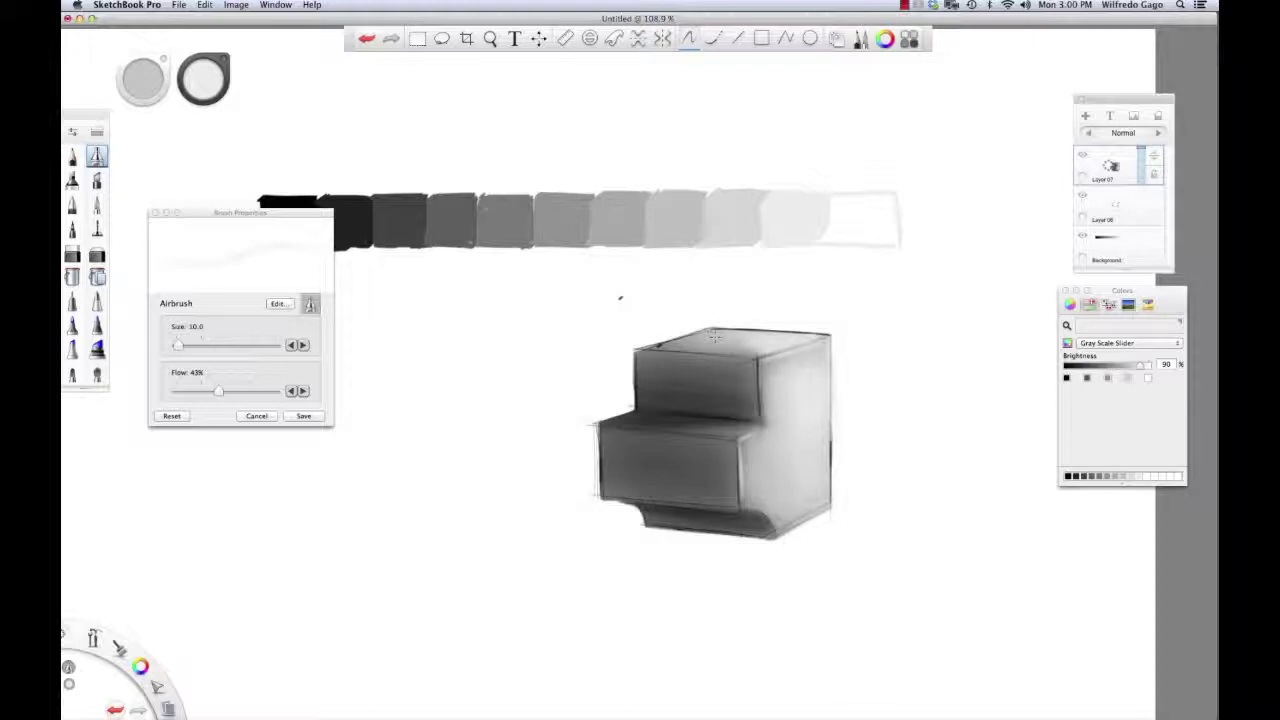
pyautogui.press(']')
pyautogui.press(']')
pyautogui.press('[')
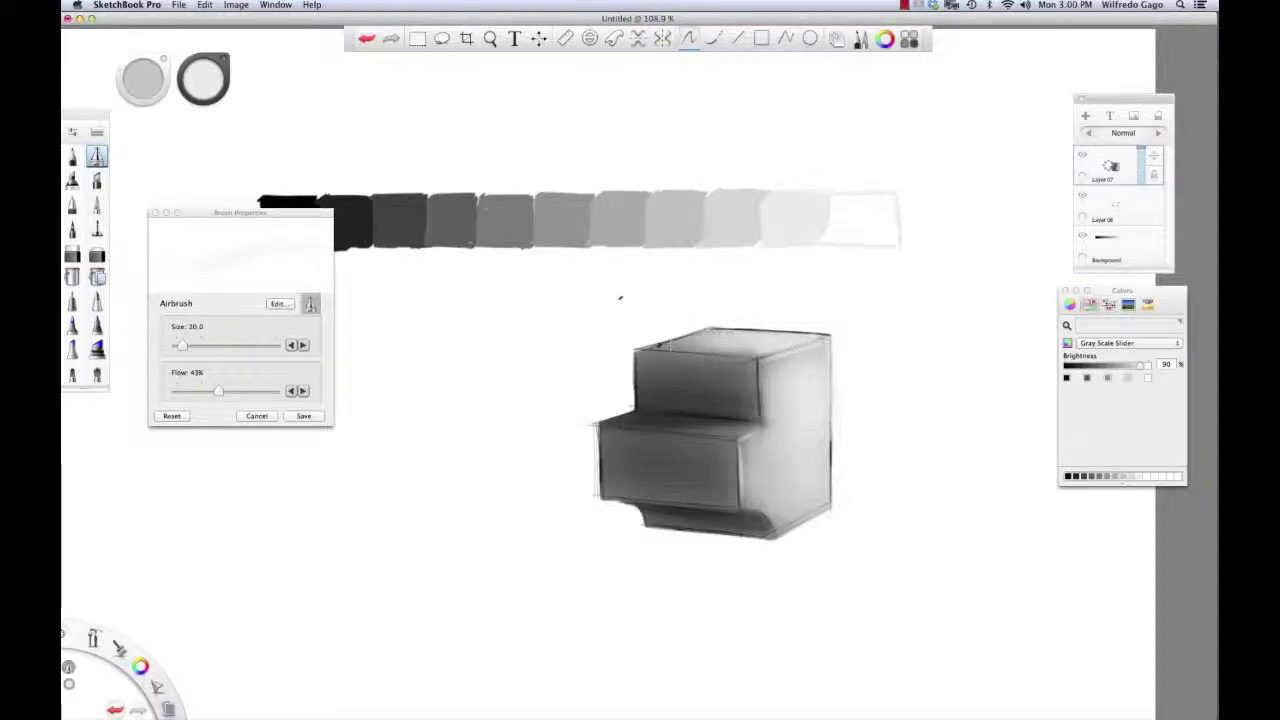
pyautogui.press('[')
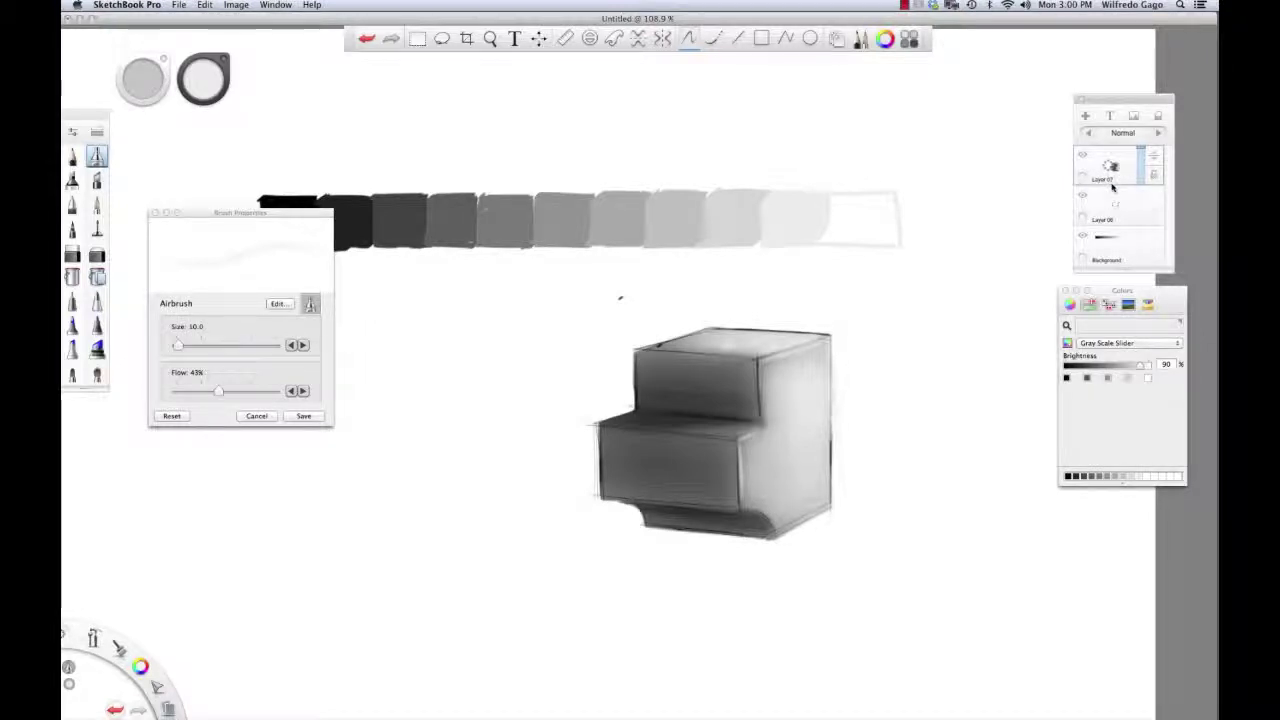
# Merge Layer 07 into Layer 06, and hide and show the merged layer to check its contents.
pyautogui.moveTo(1111, 166); pyautogui.dragTo(1122, 184)
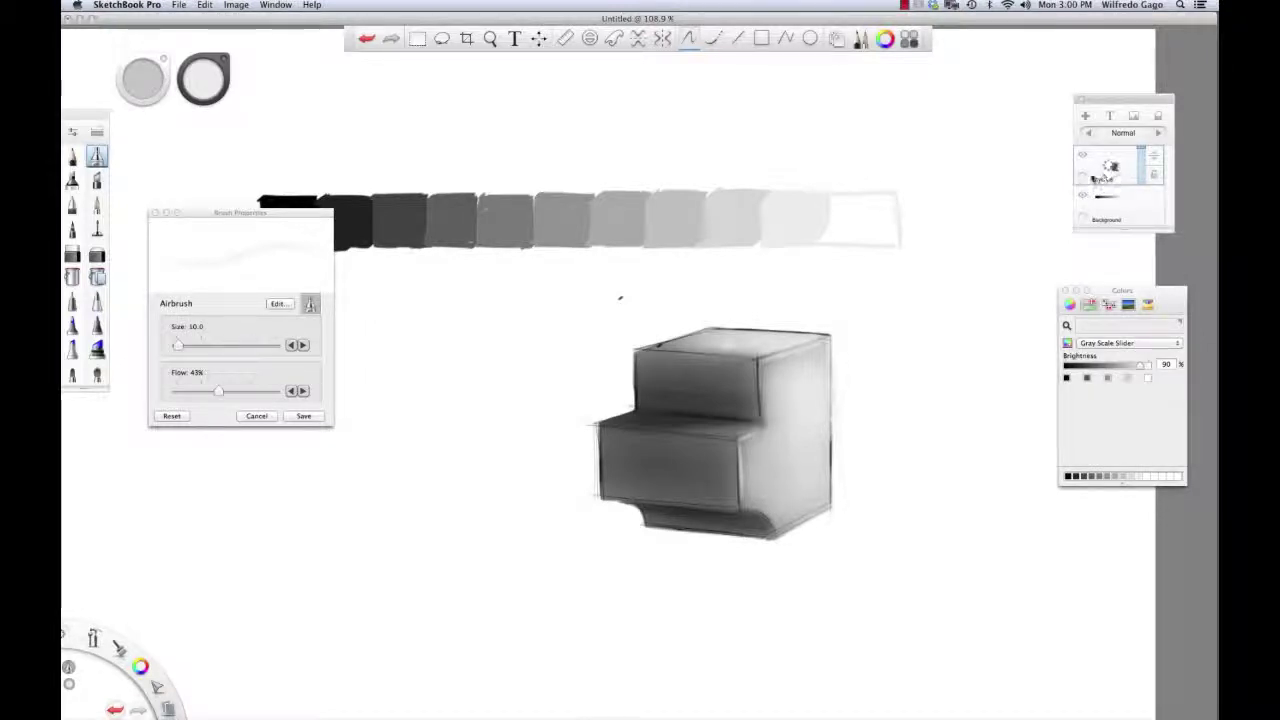
pyautogui.click(1084, 156)
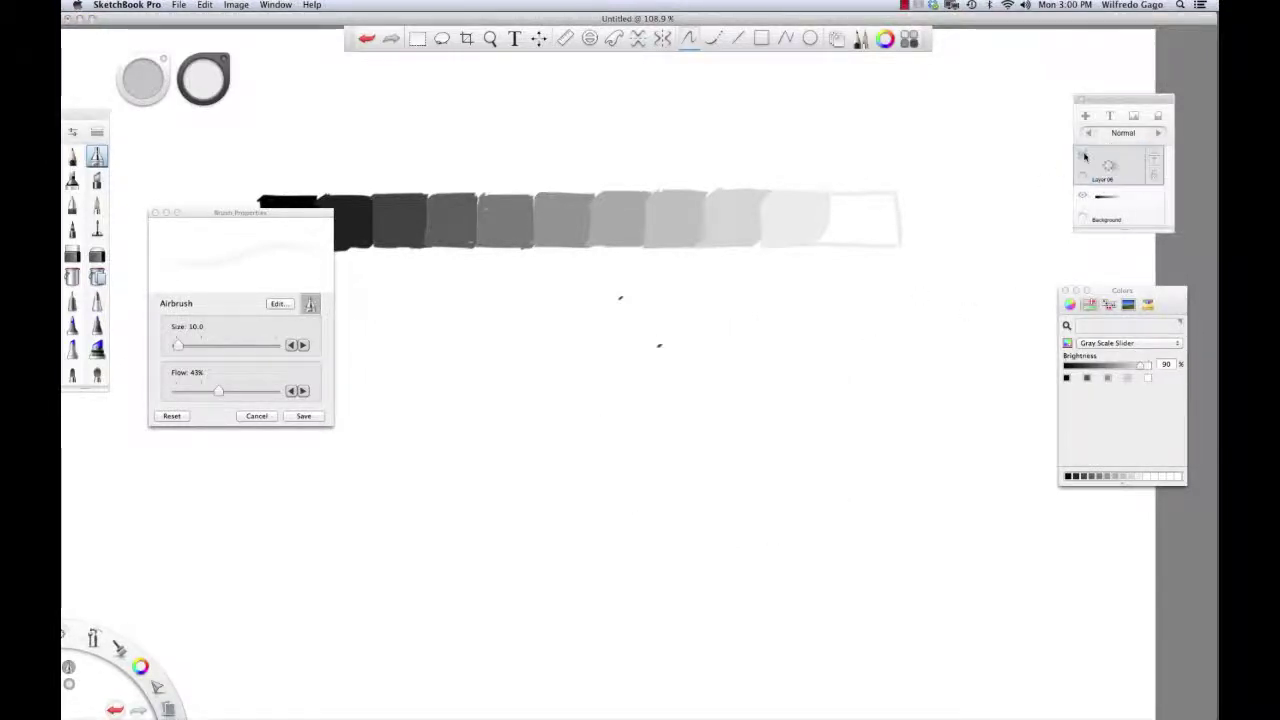
pyautogui.click(1084, 156)
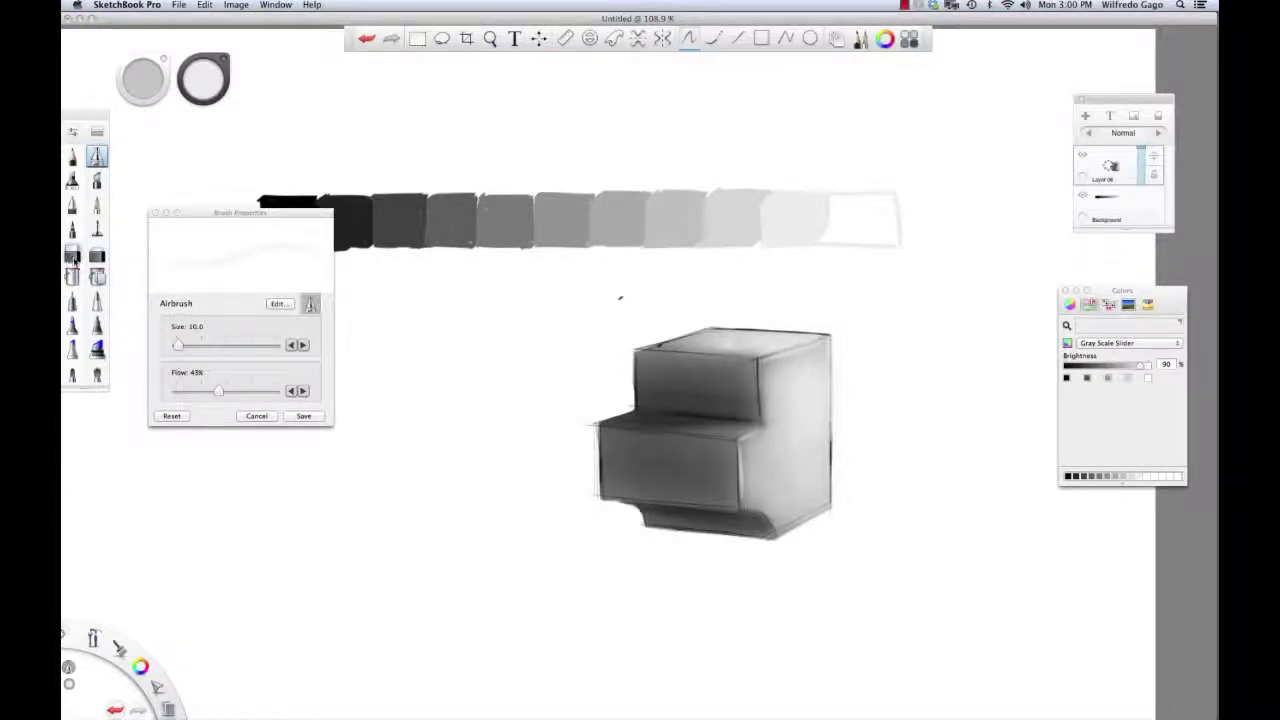
# Trim the form's right vertical edge with a straight-line stroke of the Hard Eraser at size 5.5.
pyautogui.click(72, 256)
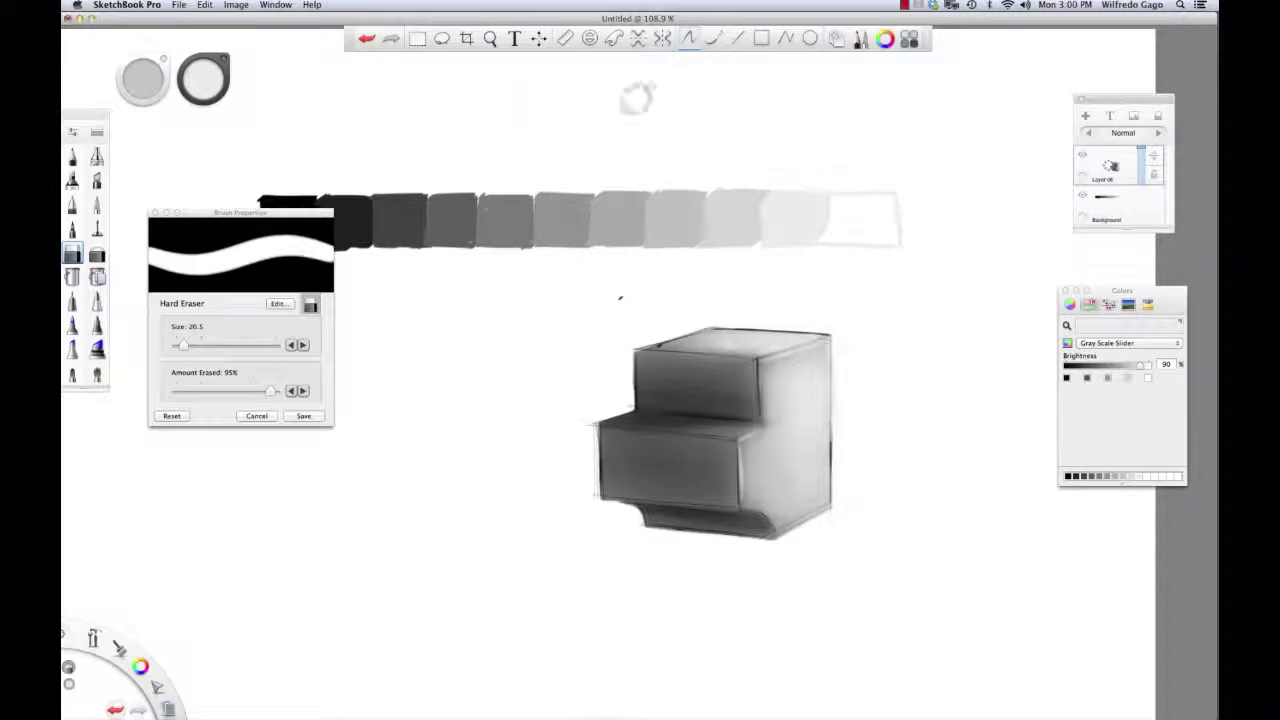
pyautogui.press('[')
pyautogui.press('[')
pyautogui.press('[')
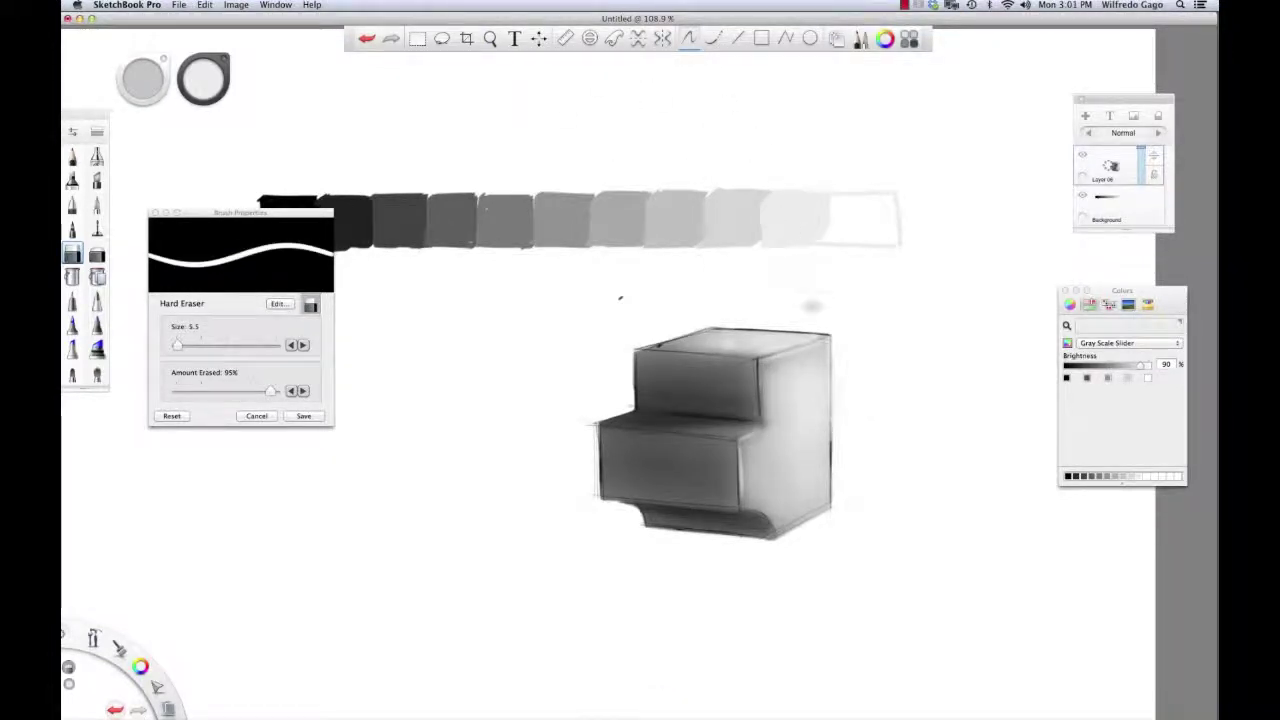
pyautogui.click(689, 40)
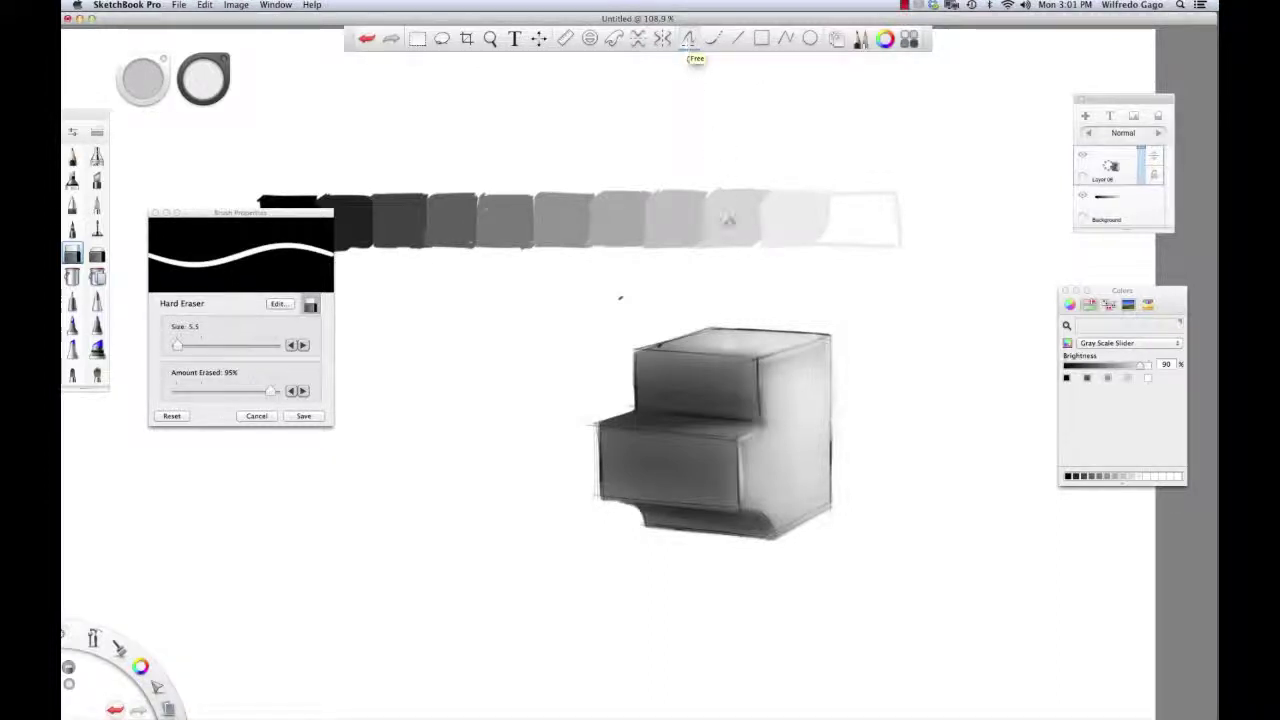
pyautogui.moveTo(772, 334); pyautogui.dragTo(804, 506)
pyautogui.press('super+z')
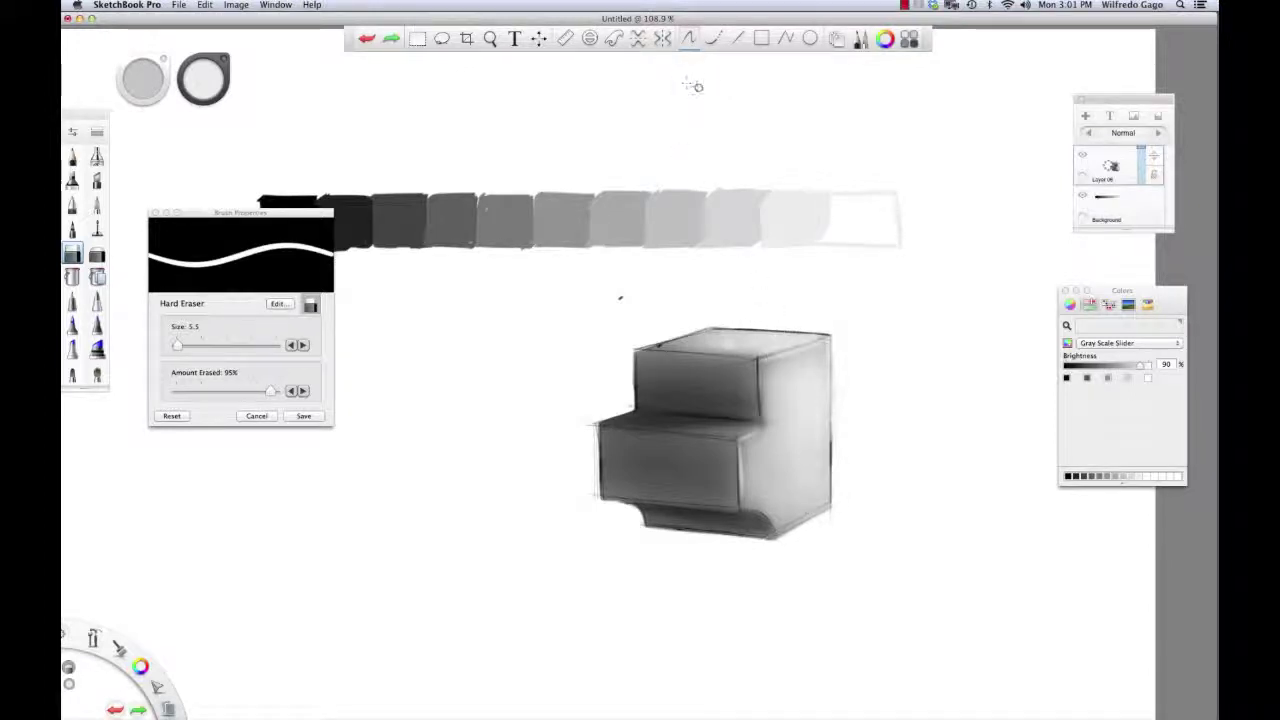
pyautogui.click(735, 40)
pyautogui.moveTo(831, 329); pyautogui.dragTo(835, 542)
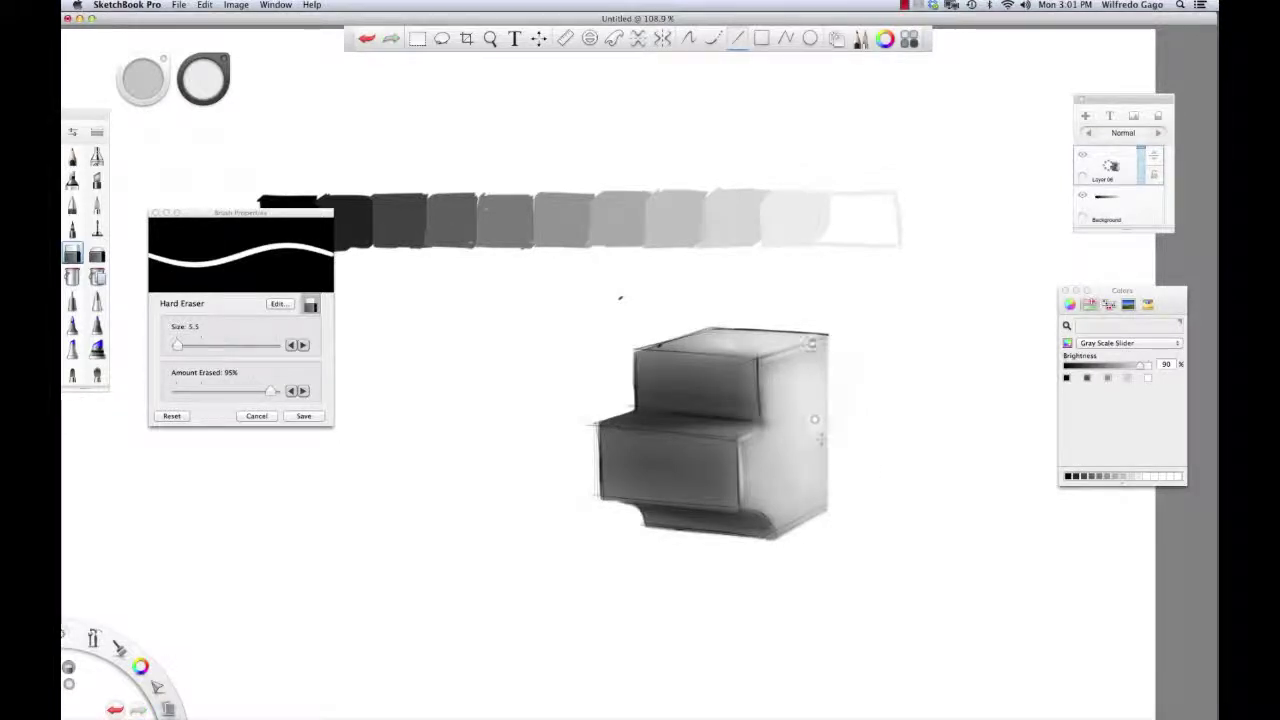
# Trim the overspray along the form's right side and the upper box's slanted back-left top edge with straight Hard Eraser strokes.
pyautogui.moveTo(834, 316); pyautogui.dragTo(836, 562)
pyautogui.moveTo(619, 354)
pyautogui.mouseDown()
pyautogui.moveTo(747, 312)
pyautogui.moveTo(676, 322)
pyautogui.moveTo(730, 314)
pyautogui.moveTo(618, 355)
pyautogui.moveTo(721, 322)
pyautogui.mouseUp()
pyautogui.press('super+z')
pyautogui.press('super+z')
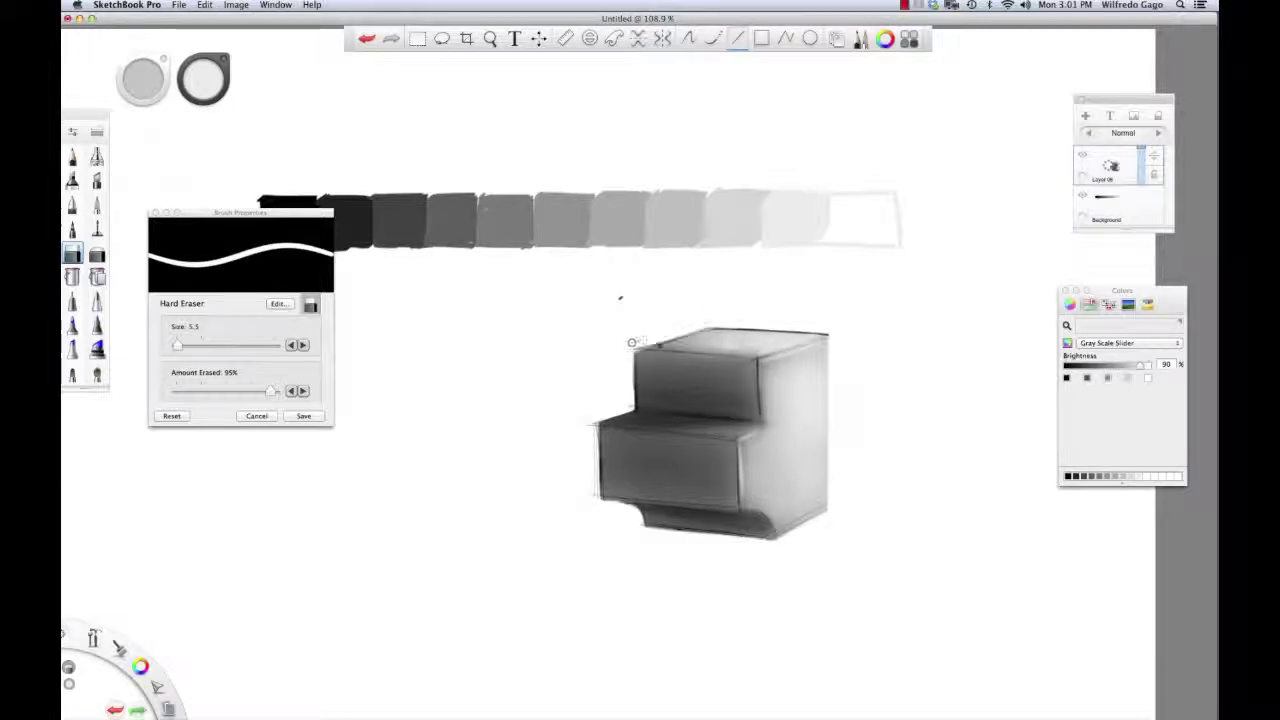
pyautogui.moveTo(615, 346); pyautogui.dragTo(727, 318)
pyautogui.moveTo(619, 349)
pyautogui.mouseDown()
pyautogui.moveTo(730, 319)
pyautogui.moveTo(617, 351)
pyautogui.mouseUp()
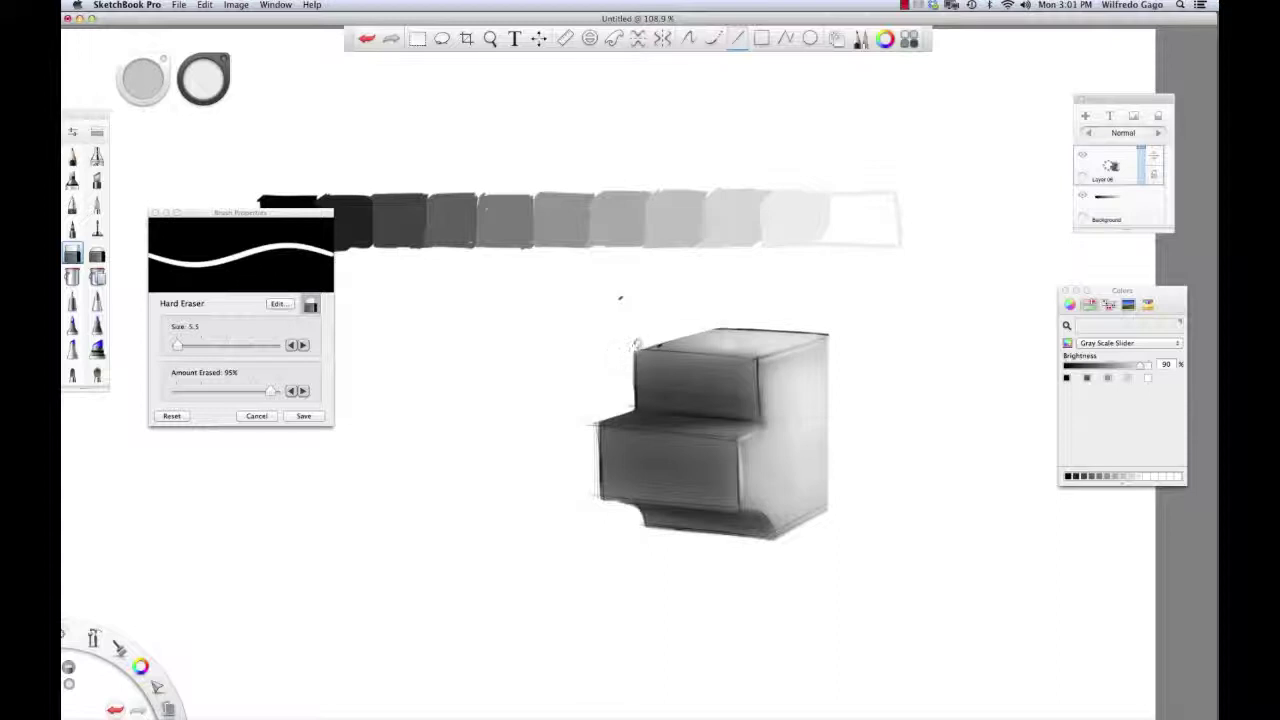
# Straighten both boxes' left vertical edges and the form's right vertical edge with straight Hard Eraser strokes at size 5.5.
pyautogui.moveTo(635, 411); pyautogui.dragTo(637, 341)
pyautogui.moveTo(636, 410); pyautogui.dragTo(582, 428)
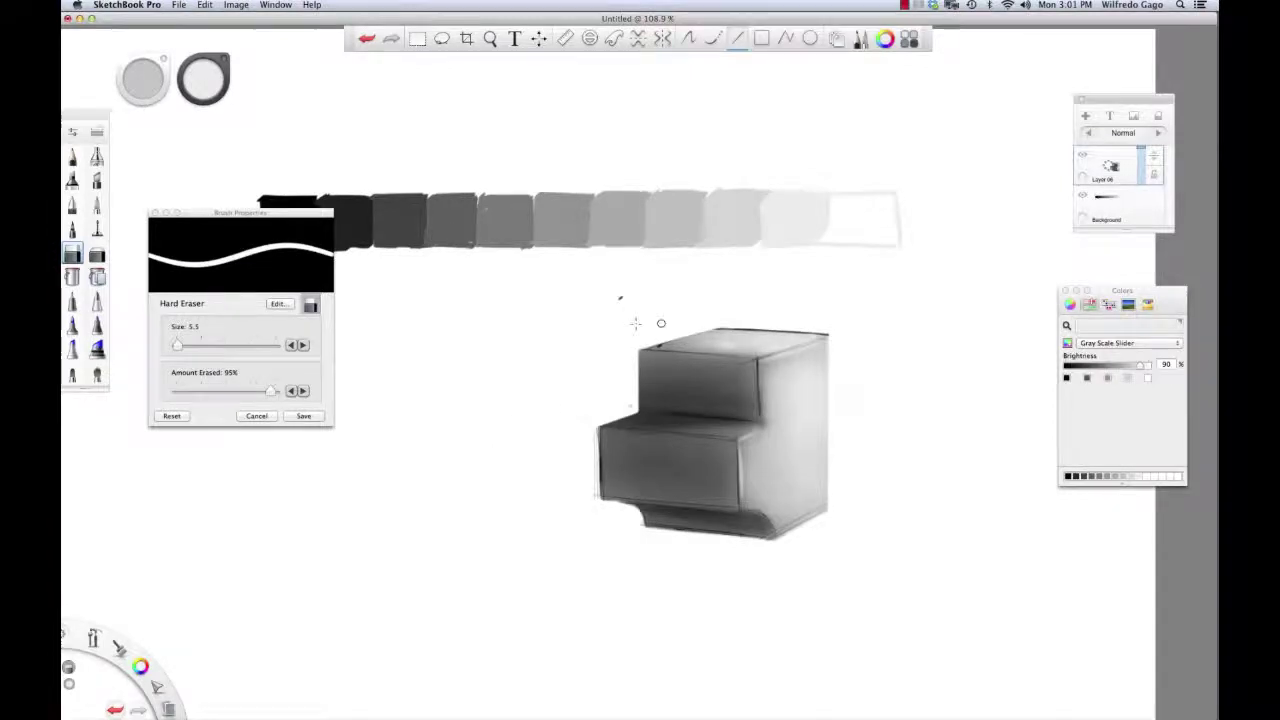
pyautogui.moveTo(597, 415); pyautogui.dragTo(599, 523)
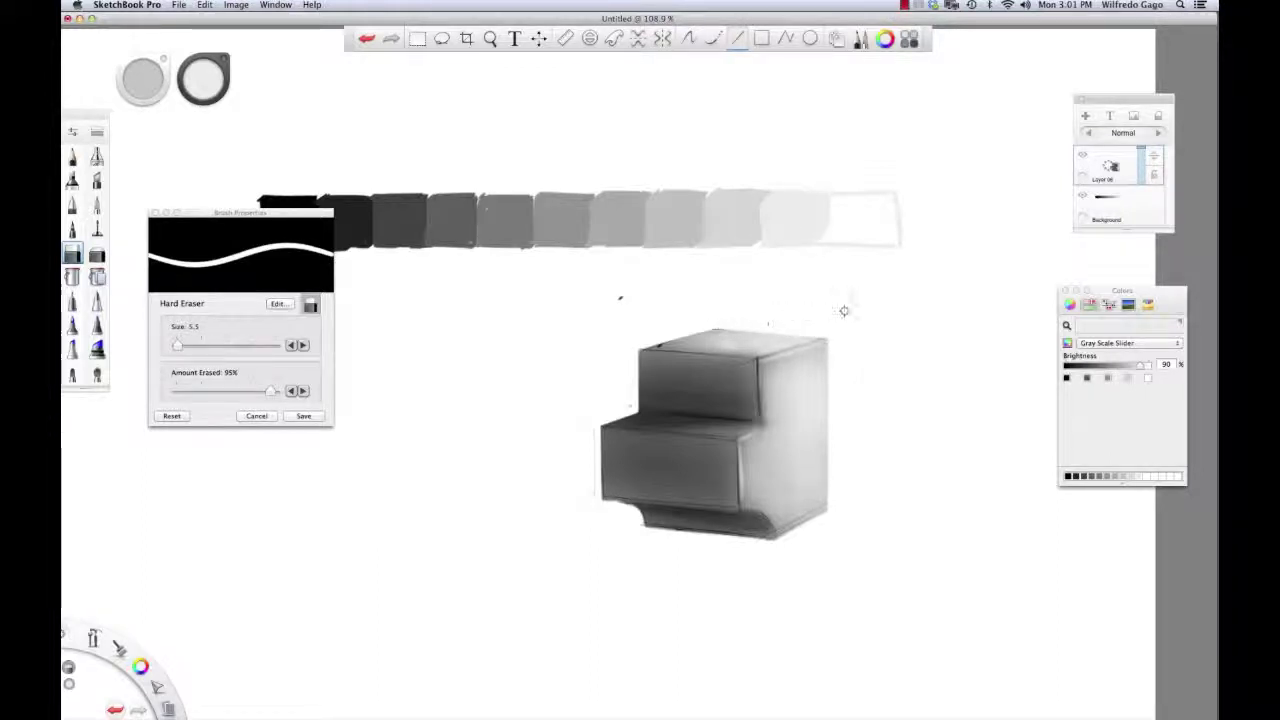
pyautogui.moveTo(826, 342); pyautogui.dragTo(824, 536)
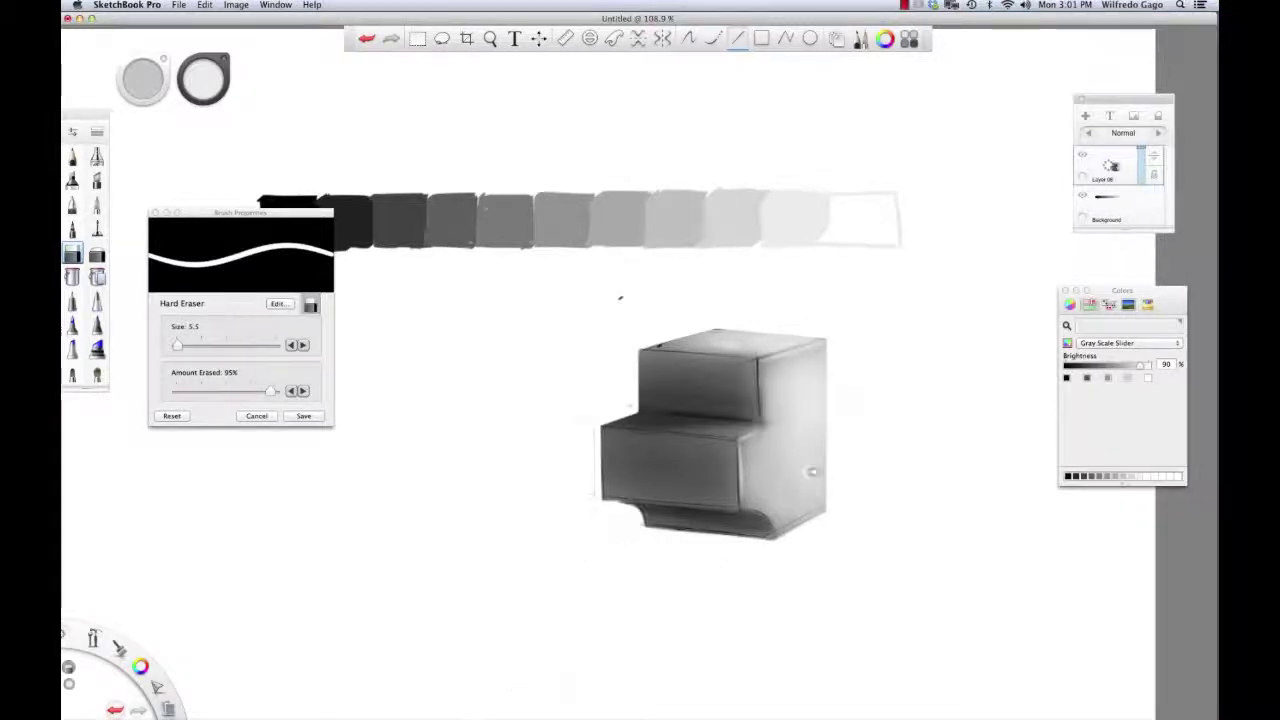
# Erase stray marks around the form on Layer 06 and Background, and clean its bottom edge freehand with the Hard Eraser at size 8.5.
pyautogui.click(689, 42)
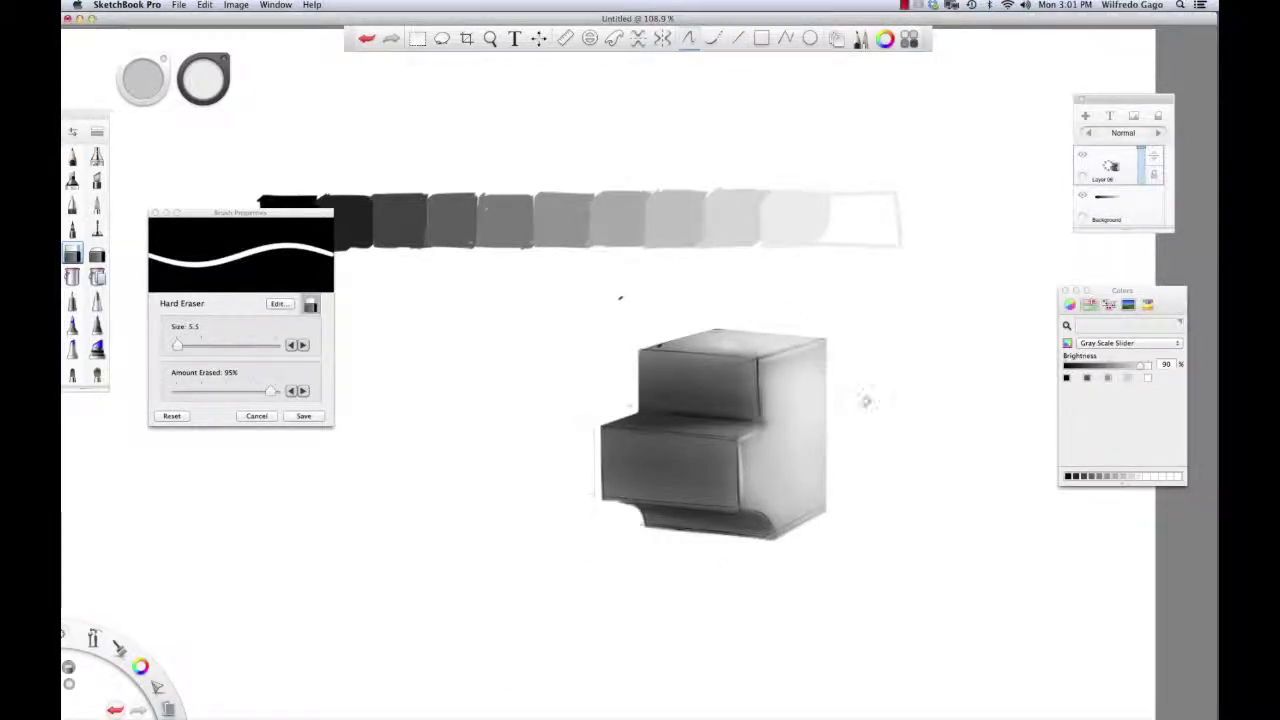
pyautogui.press(']')
pyautogui.press(']')
pyautogui.press(']')
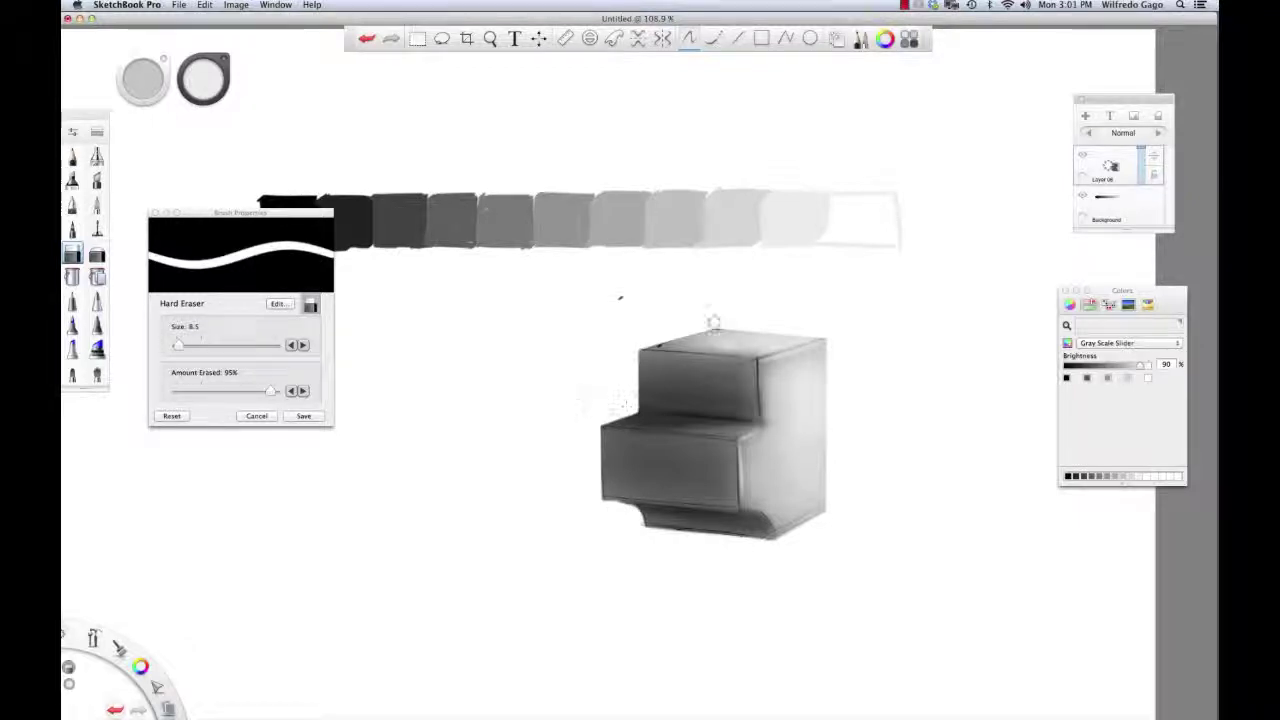
pyautogui.click(1145, 216)
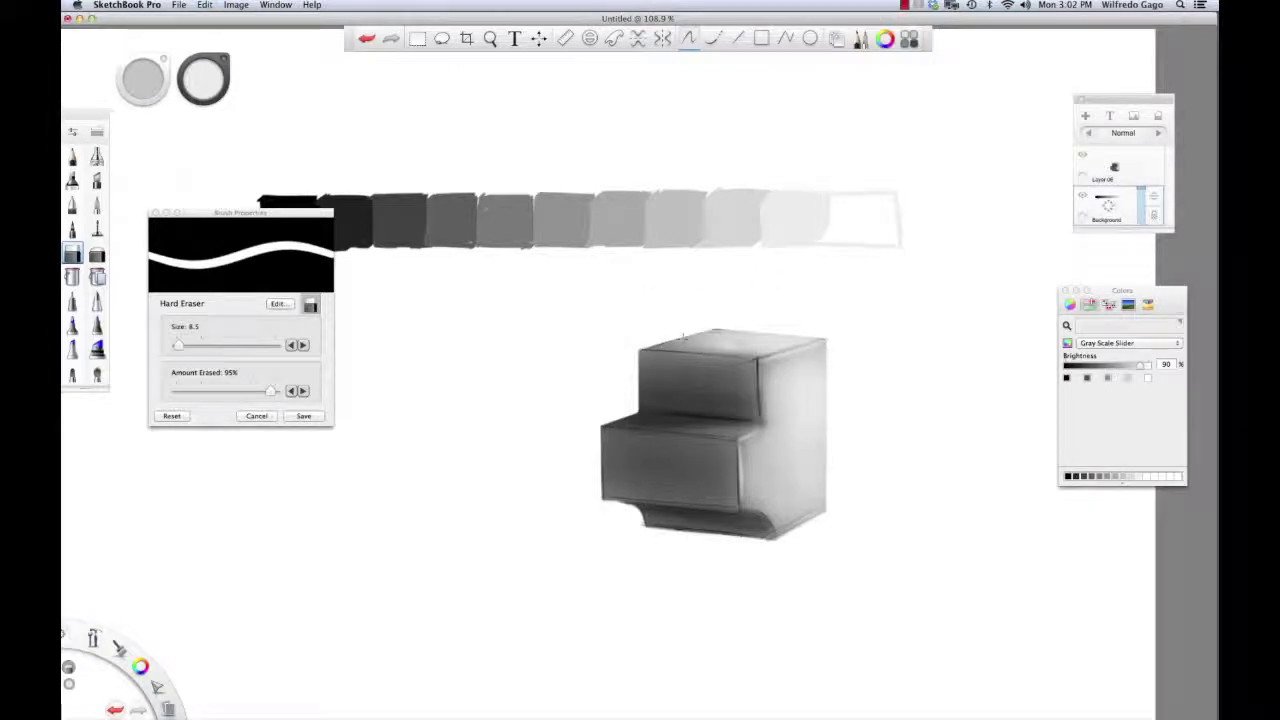
pyautogui.click(1145, 170)
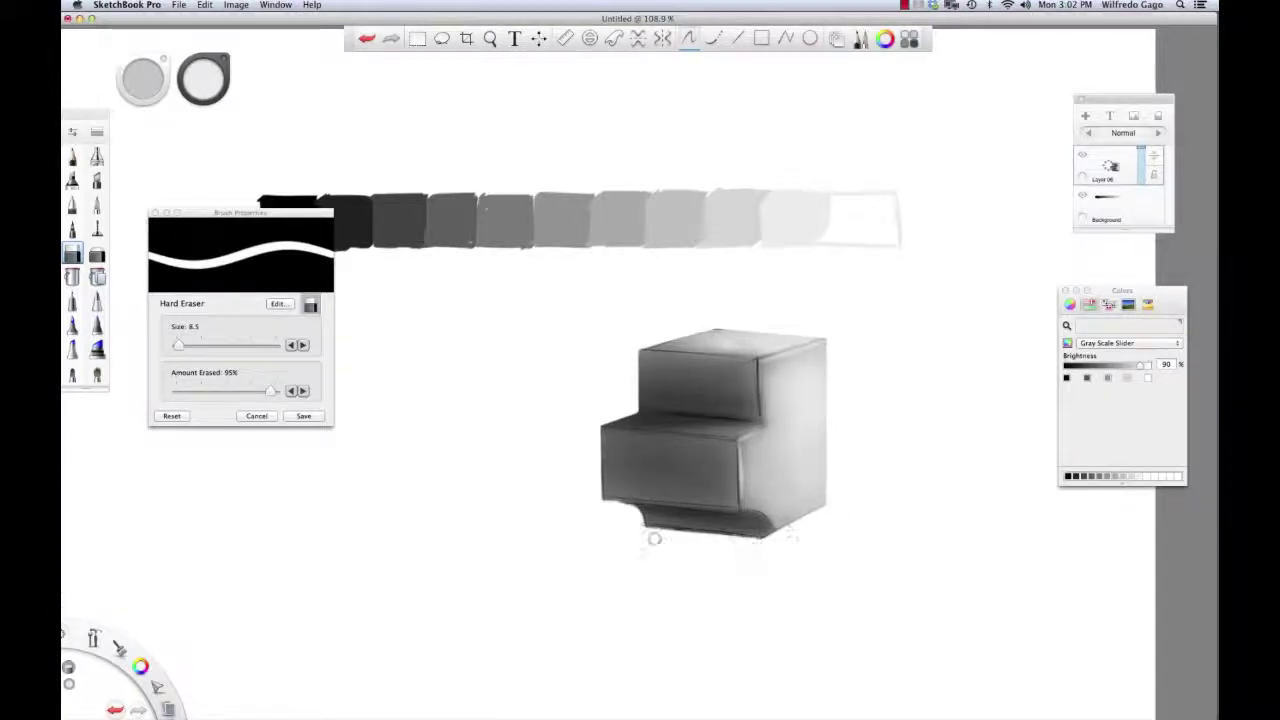
pyautogui.moveTo(658, 538)
pyautogui.mouseDown()
pyautogui.moveTo(831, 539)
pyautogui.moveTo(683, 534)
pyautogui.moveTo(791, 548)
pyautogui.mouseUp()
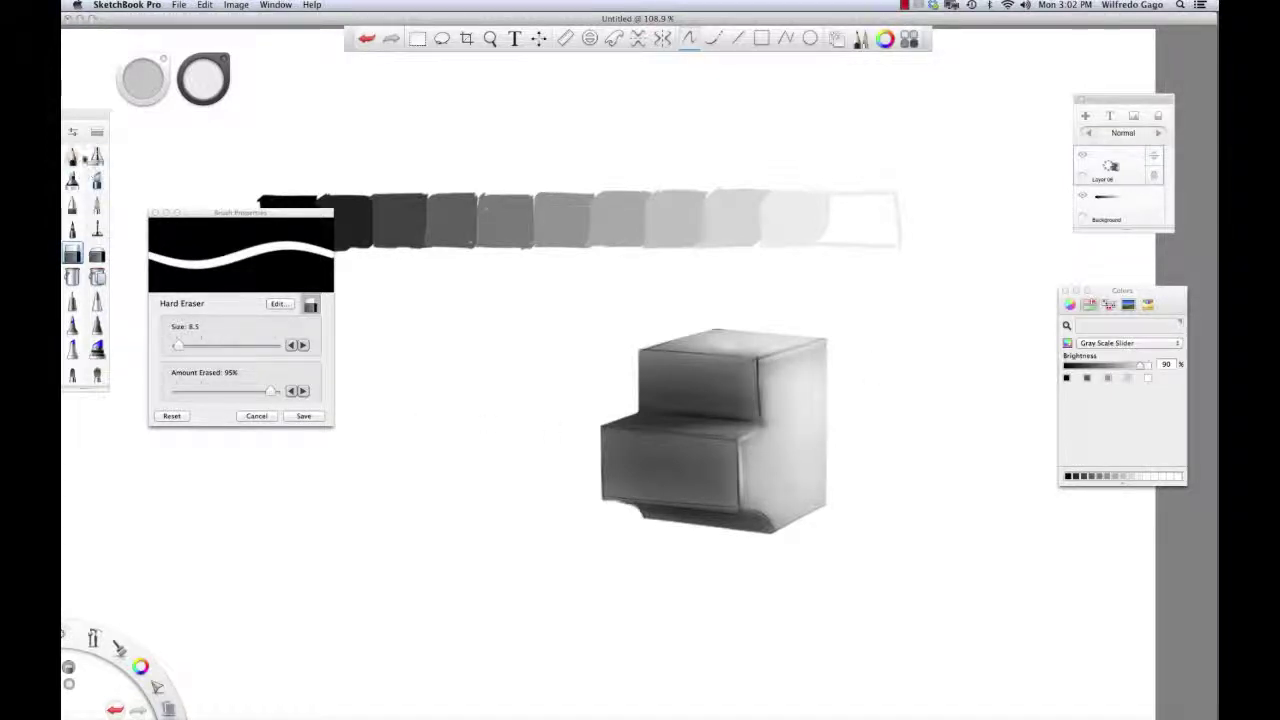
# Try darkening the lower corner of the form's right face with the 10% grey Airbrush at size 10.
pyautogui.click(96, 156)
pyautogui.moveTo(808, 508)
pyautogui.mouseDown()
pyautogui.moveTo(778, 529)
pyautogui.moveTo(820, 505)
pyautogui.mouseUp()
pyautogui.press('super+z')
pyautogui.click(1076, 476)
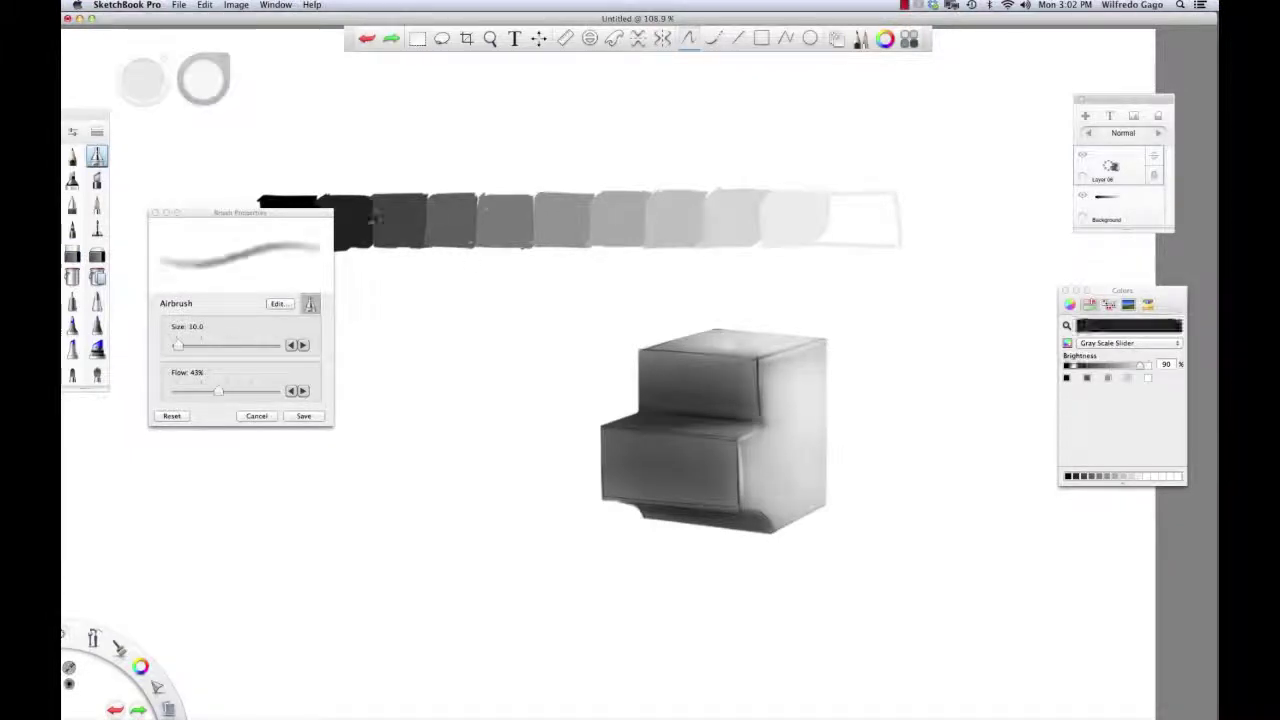
pyautogui.moveTo(820, 488)
pyautogui.mouseDown()
pyautogui.moveTo(776, 526)
pyautogui.moveTo(823, 464)
pyautogui.mouseUp()
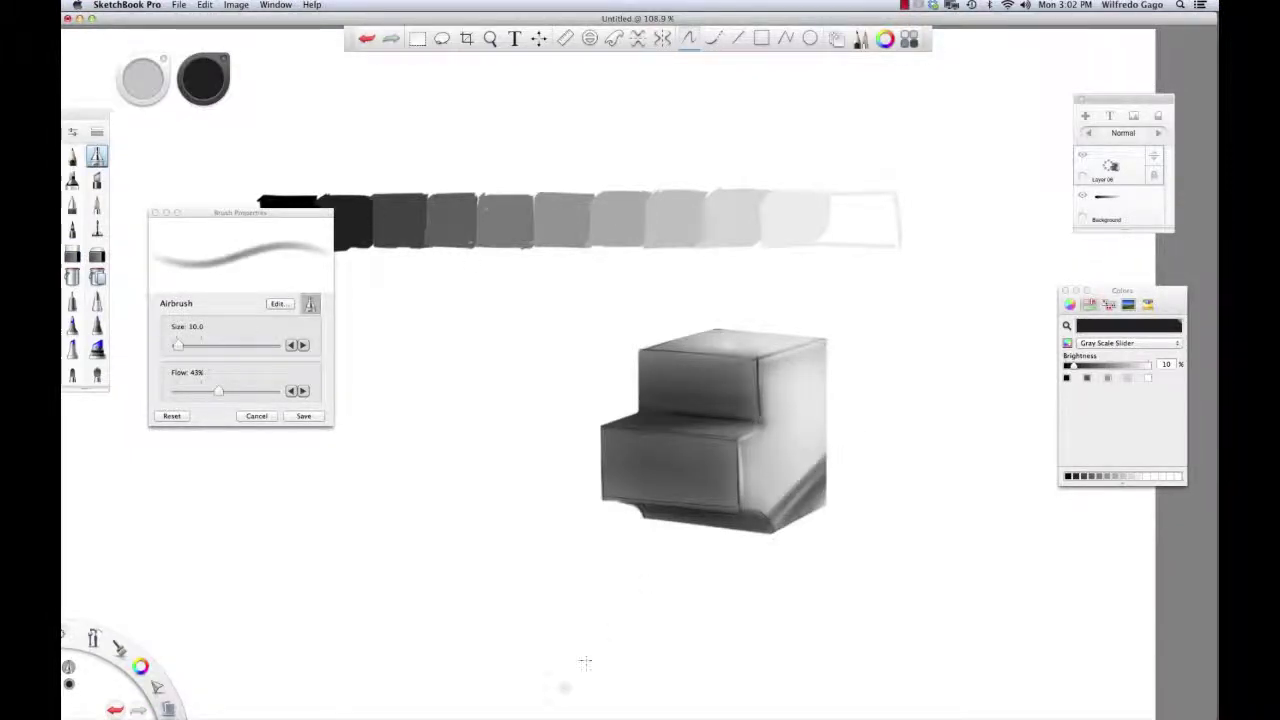
pyautogui.press('super+z')
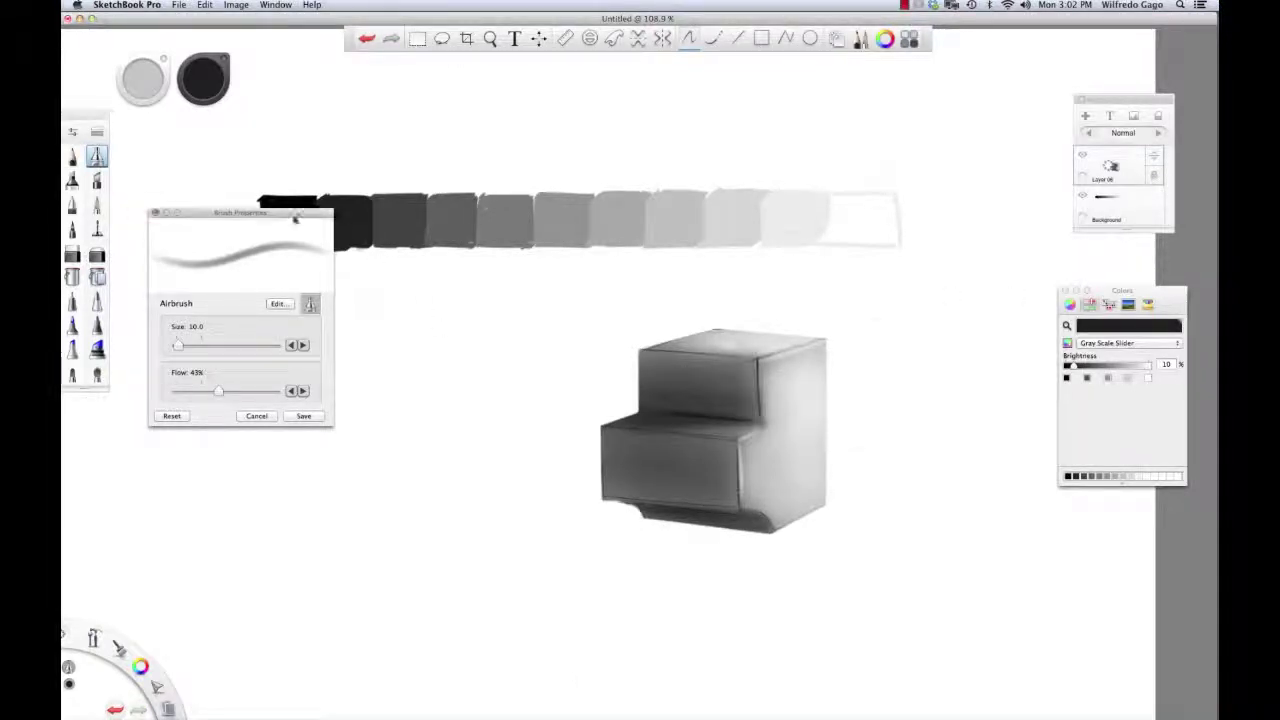
# Move the Brush Properties window off the value scale and darken the form's recessed underside with the 1% brightness Airbrush at size 10.
pyautogui.moveTo(240, 212); pyautogui.dragTo(230, 279)
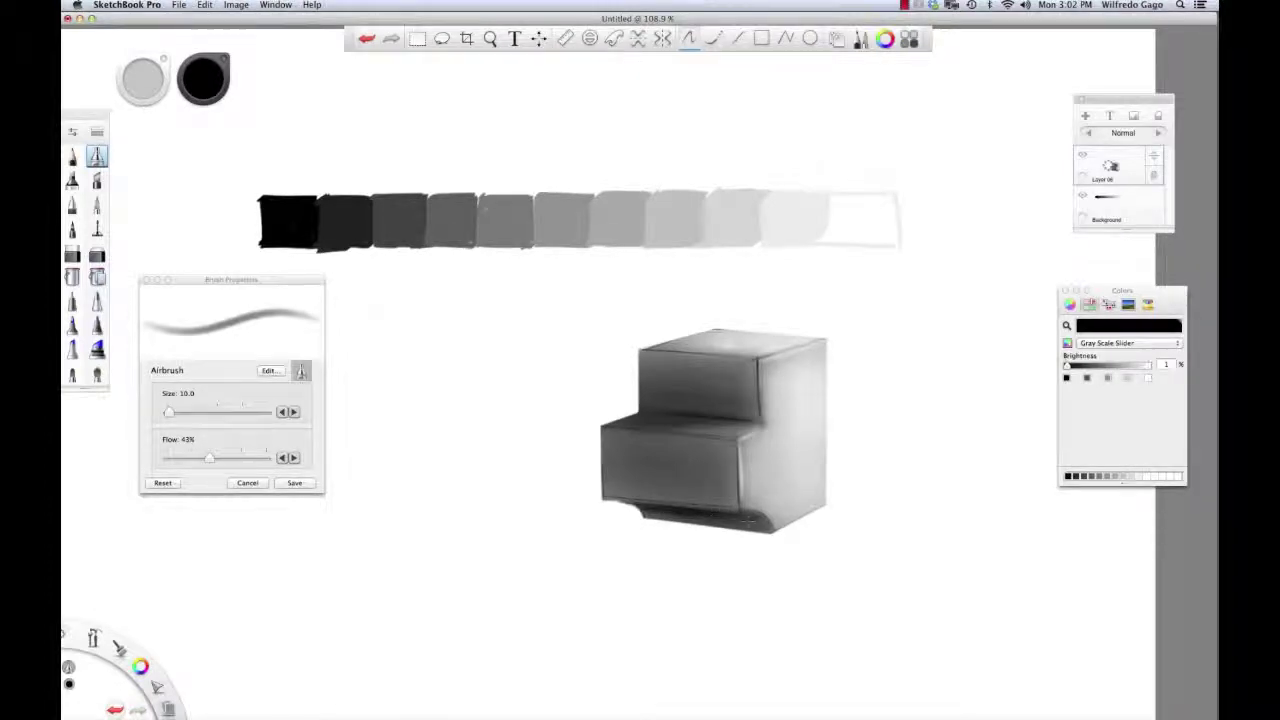
pyautogui.moveTo(716, 519)
pyautogui.mouseDown()
pyautogui.moveTo(641, 521)
pyautogui.moveTo(679, 514)
pyautogui.mouseUp()
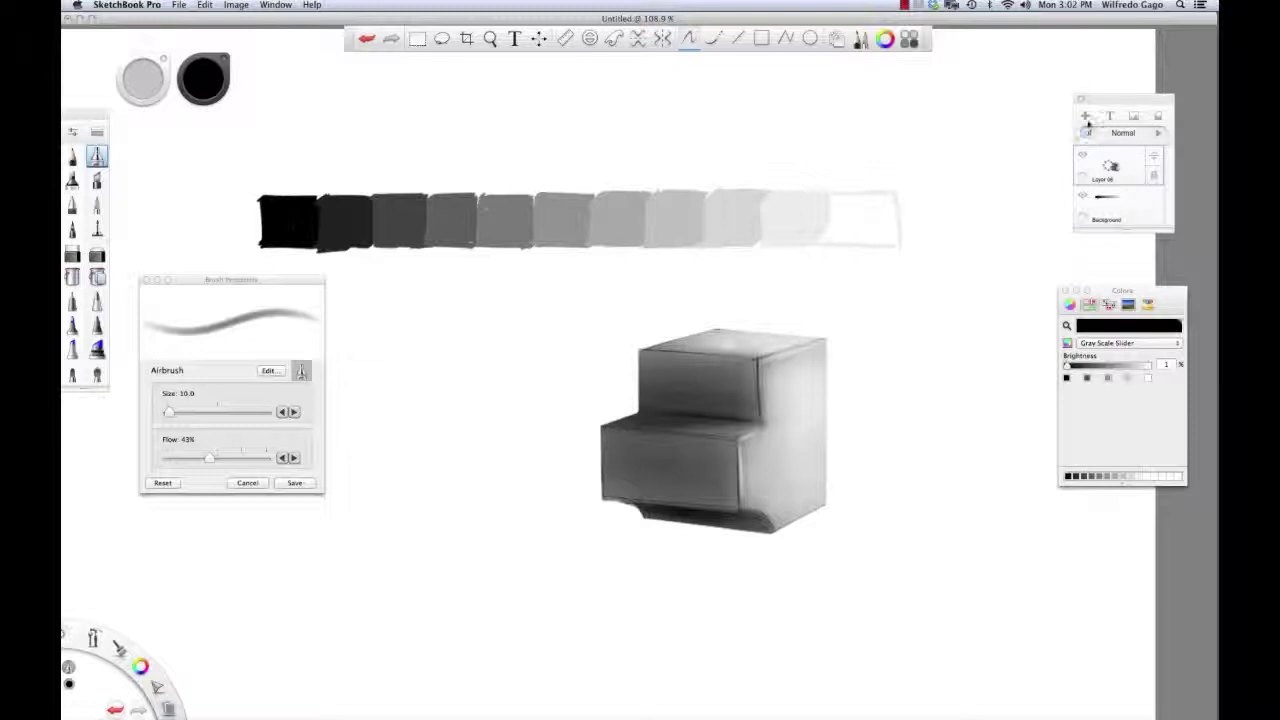
# Add a layer beneath Layer 06 and airbrush a soft cast shadow from the form's base toward the lower left at size 90.
pyautogui.click(1085, 116)
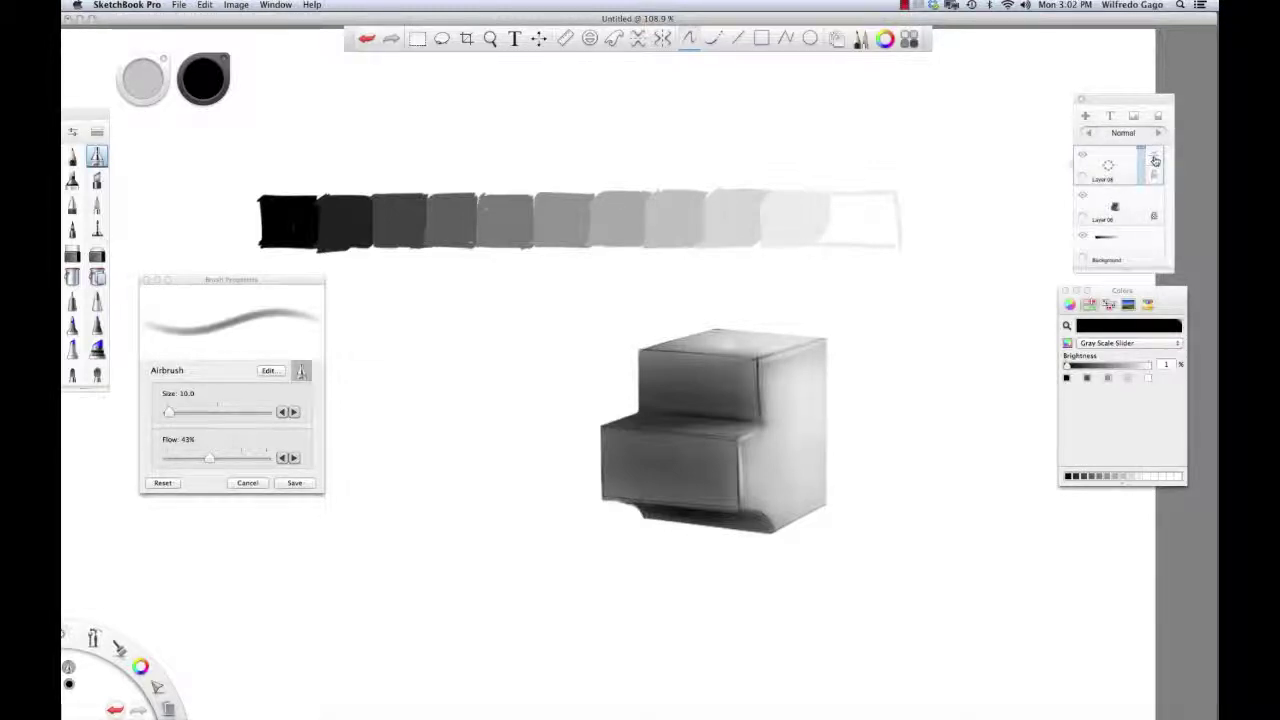
pyautogui.moveTo(1157, 164); pyautogui.dragTo(1154, 215)
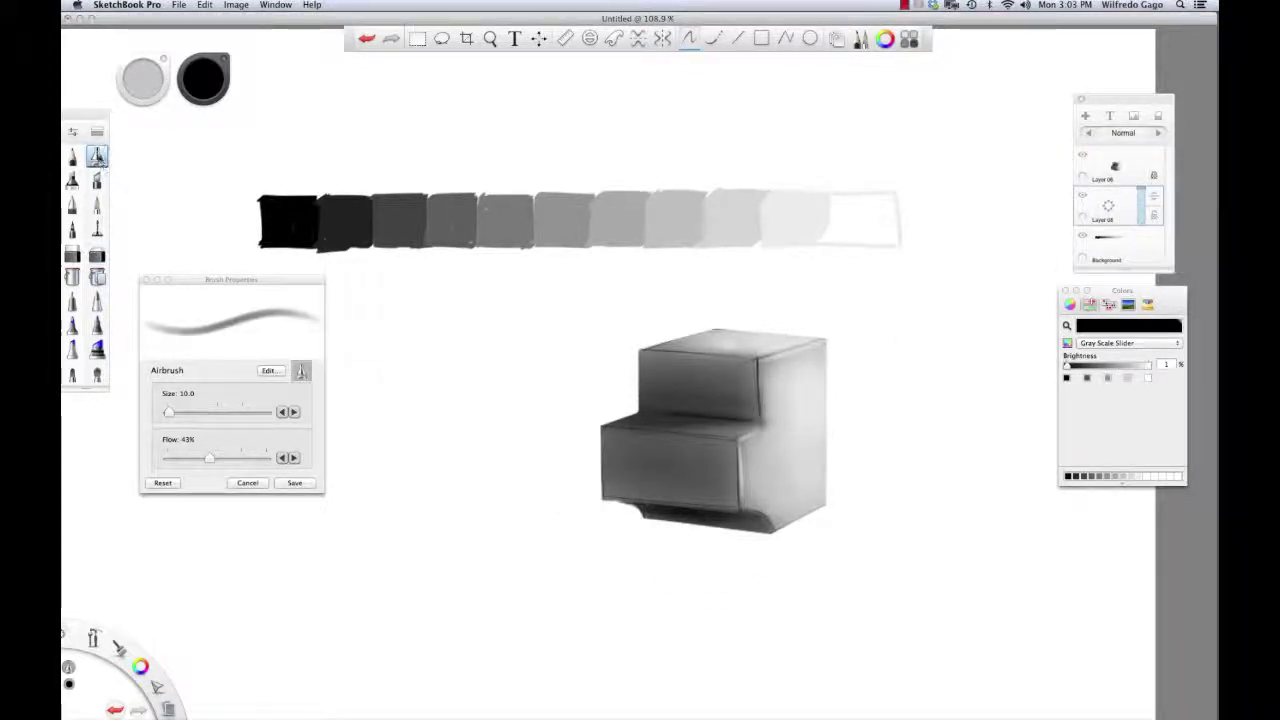
pyautogui.press(']')
pyautogui.press(']')
pyautogui.press(']')
pyautogui.press(']')
pyautogui.press(']')
pyautogui.press(']')
pyautogui.press(']')
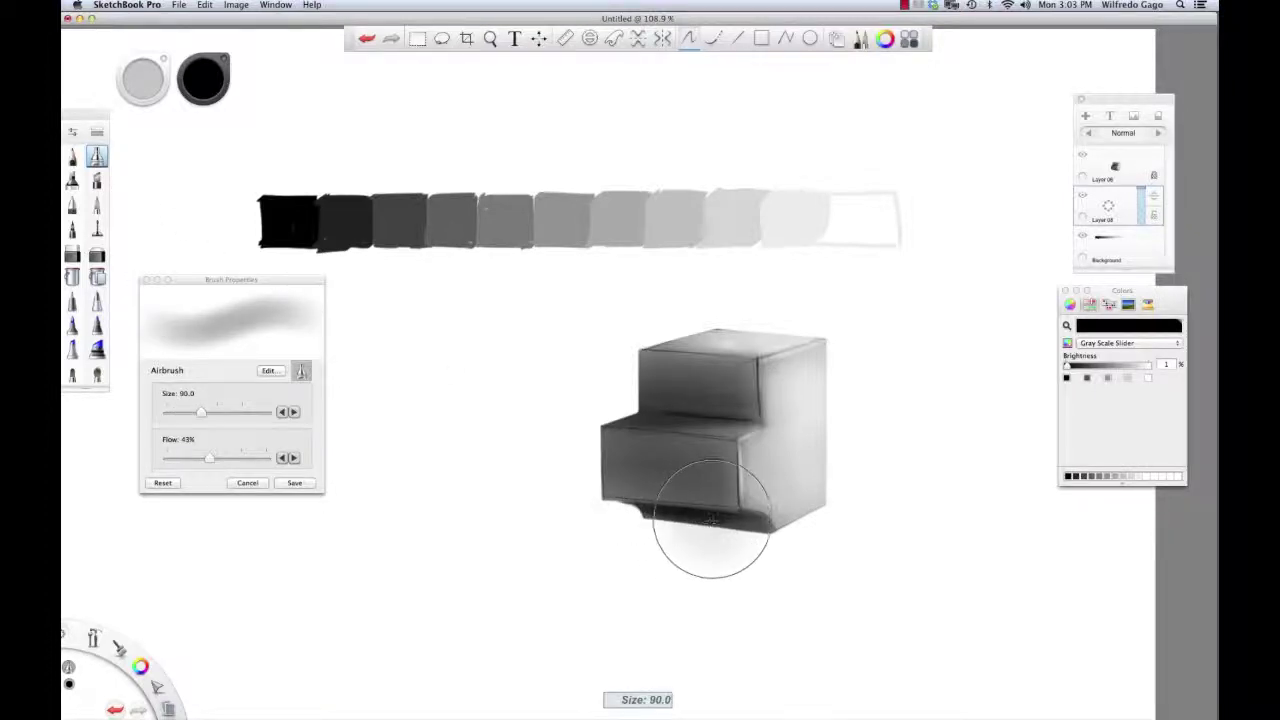
pyautogui.moveTo(706, 529); pyautogui.dragTo(562, 548)
pyautogui.moveTo(776, 492)
pyautogui.mouseDown()
pyautogui.moveTo(600, 529)
pyautogui.moveTo(529, 563)
pyautogui.moveTo(650, 540)
pyautogui.moveTo(799, 479)
pyautogui.mouseUp()
pyautogui.moveTo(704, 528); pyautogui.dragTo(592, 546)
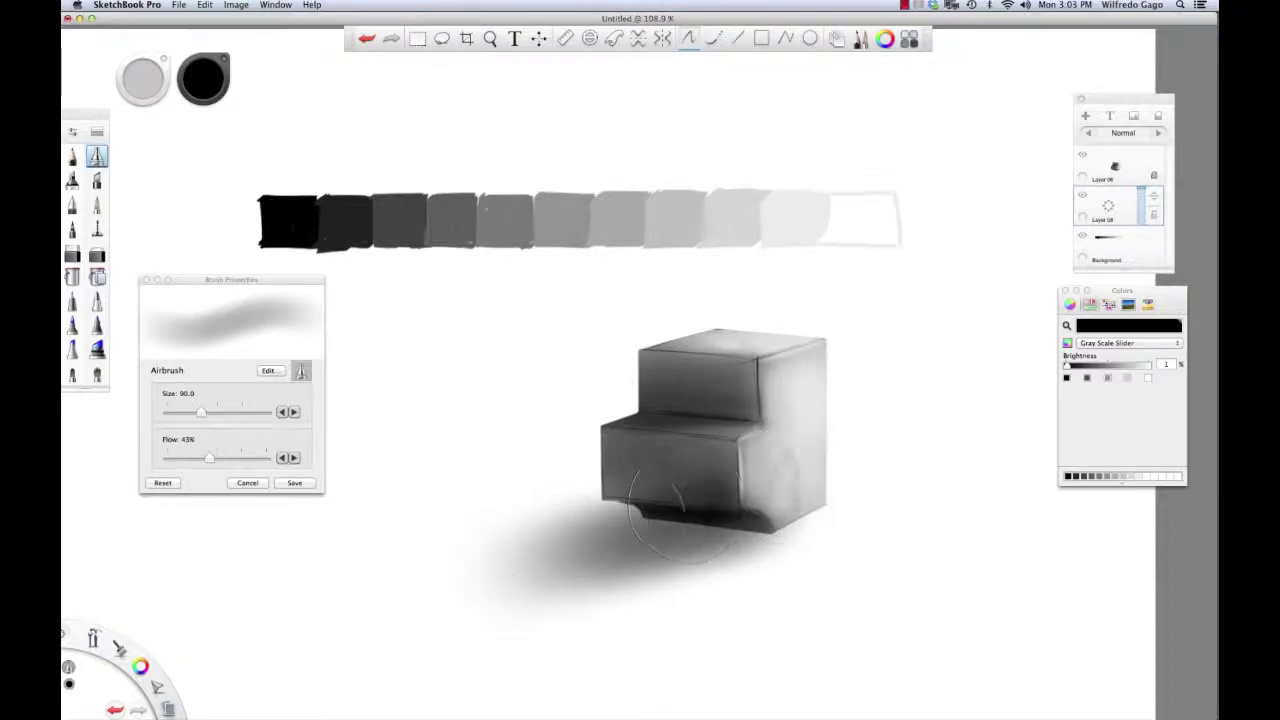
pyautogui.moveTo(697, 545); pyautogui.dragTo(565, 547)
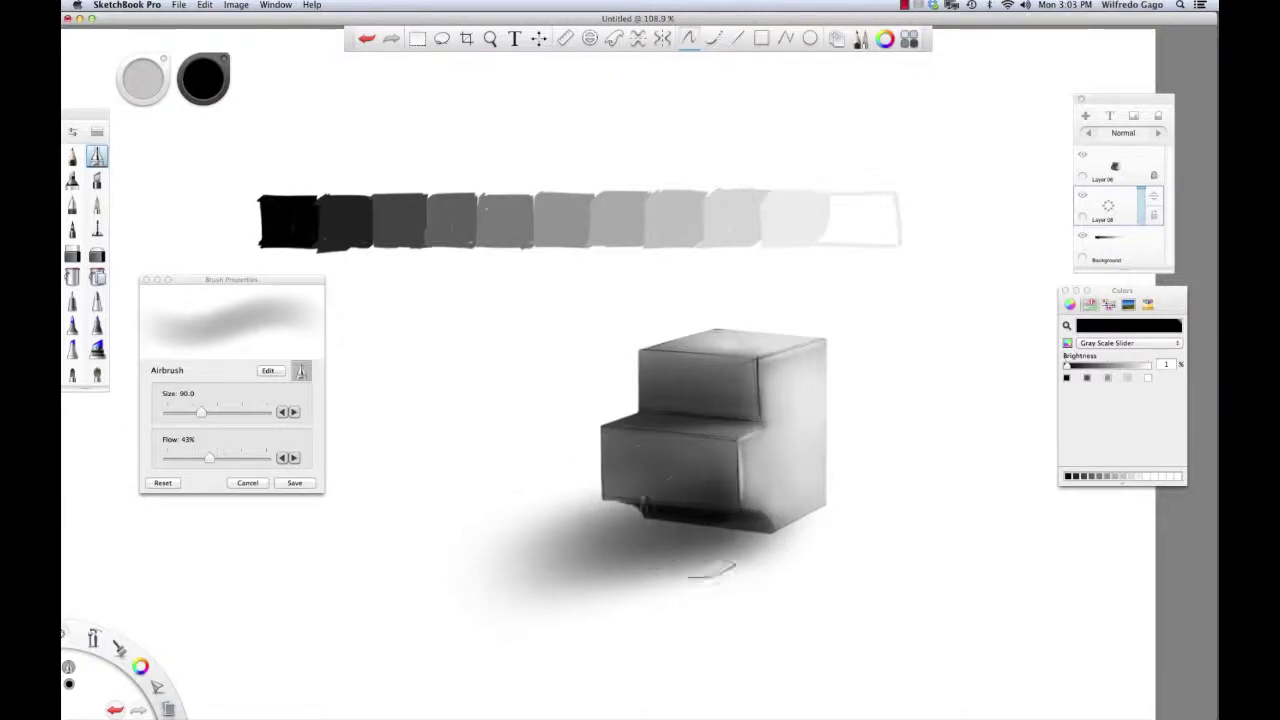
# Deepen the cast shadow close to the form's base with the 1% brightness Airbrush at size 50.
pyautogui.press('[')
pyautogui.press('[')
pyautogui.press('[')
pyautogui.press('[')
pyautogui.moveTo(671, 534); pyautogui.dragTo(743, 545)
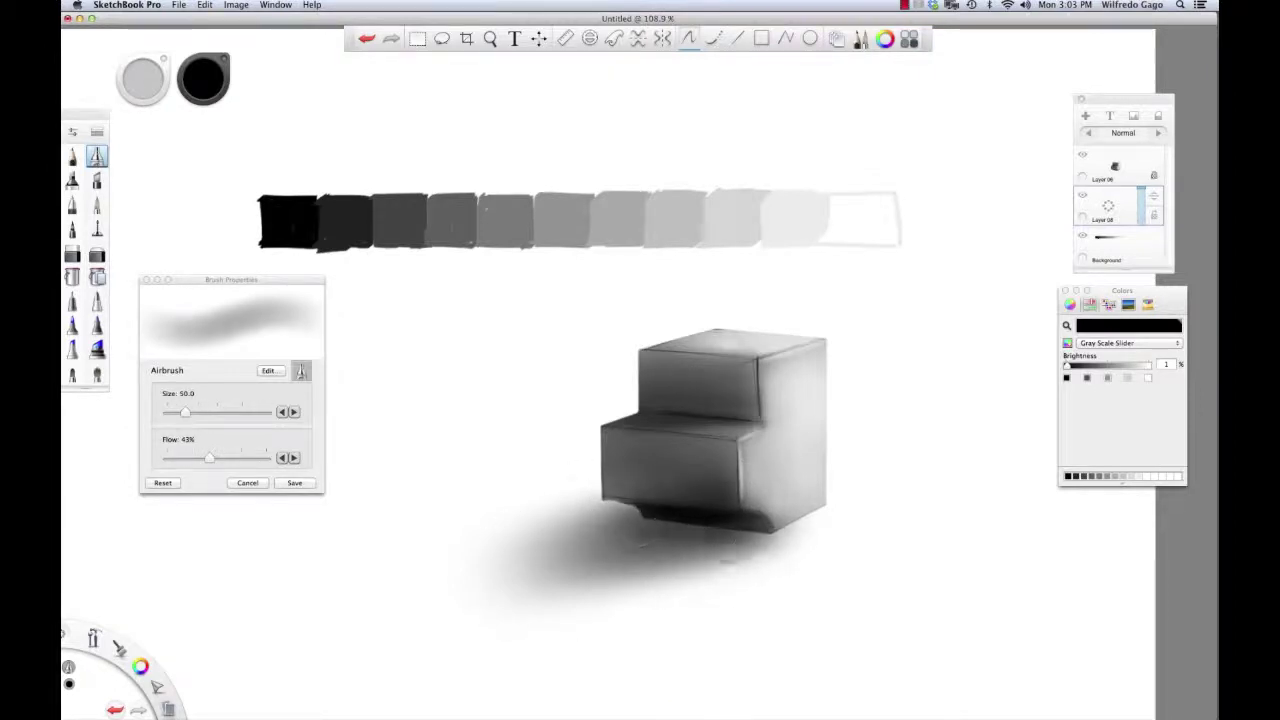
pyautogui.moveTo(661, 513)
pyautogui.mouseDown()
pyautogui.moveTo(780, 536)
pyautogui.moveTo(543, 529)
pyautogui.mouseUp()
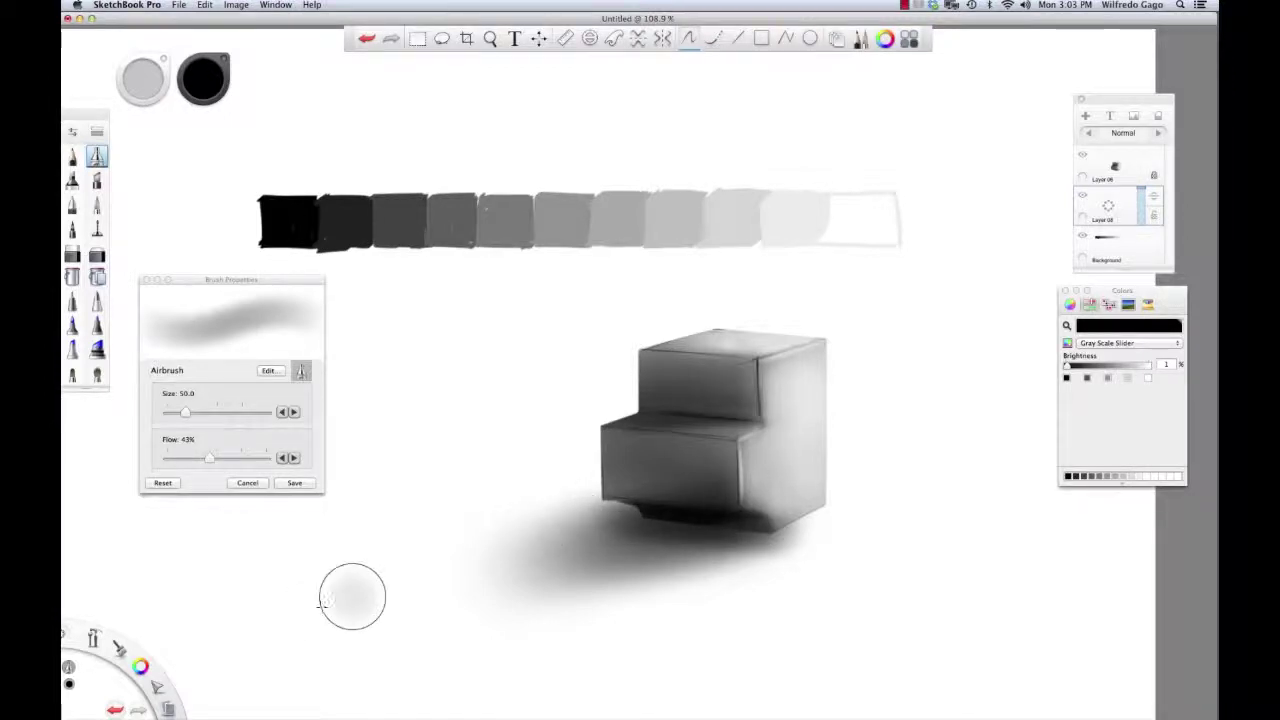
pyautogui.press('super+z')
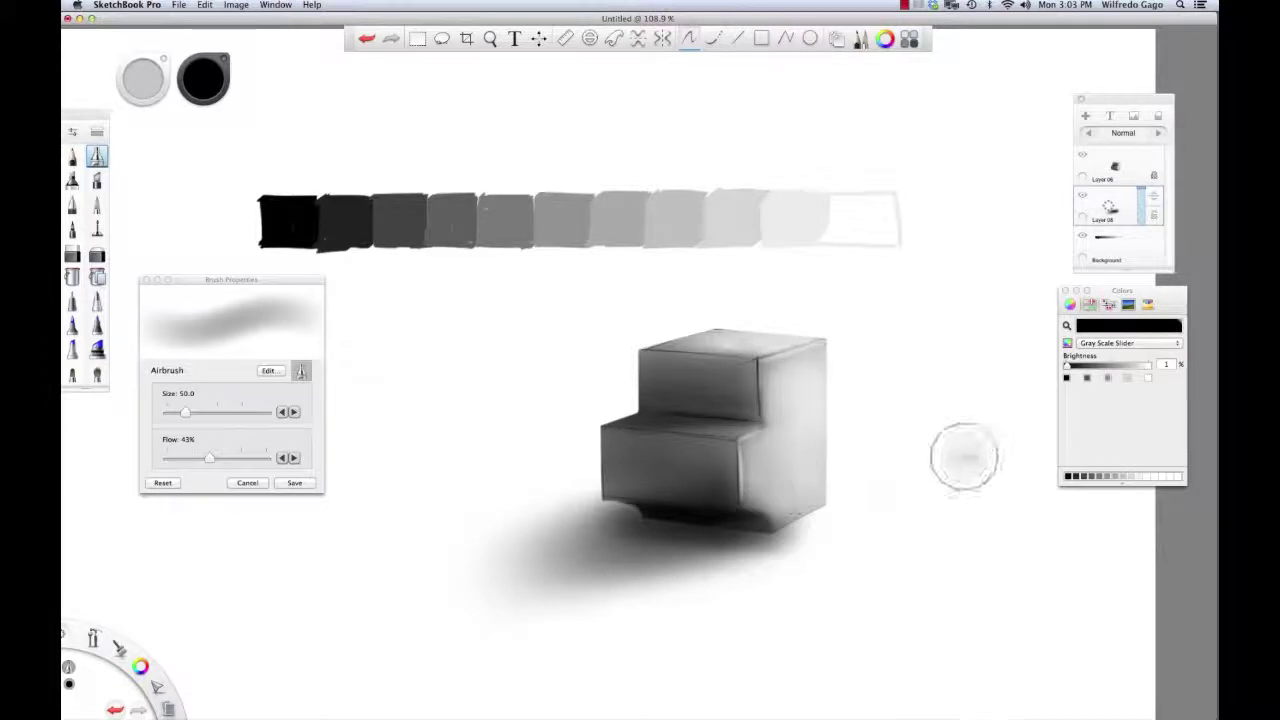
pyautogui.moveTo(673, 541); pyautogui.dragTo(688, 539)
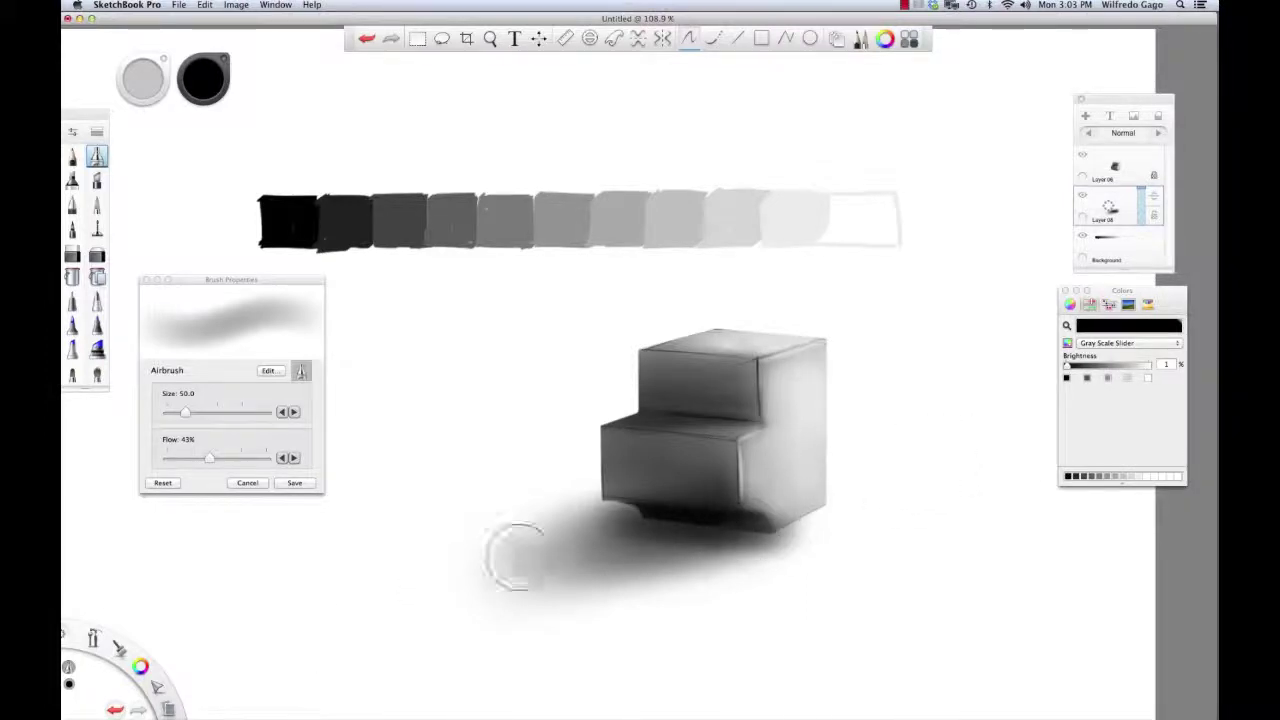
# Soften the cast shadow's lower-right edge with the Soft Eraser at size 35.
pyautogui.click(96, 254)
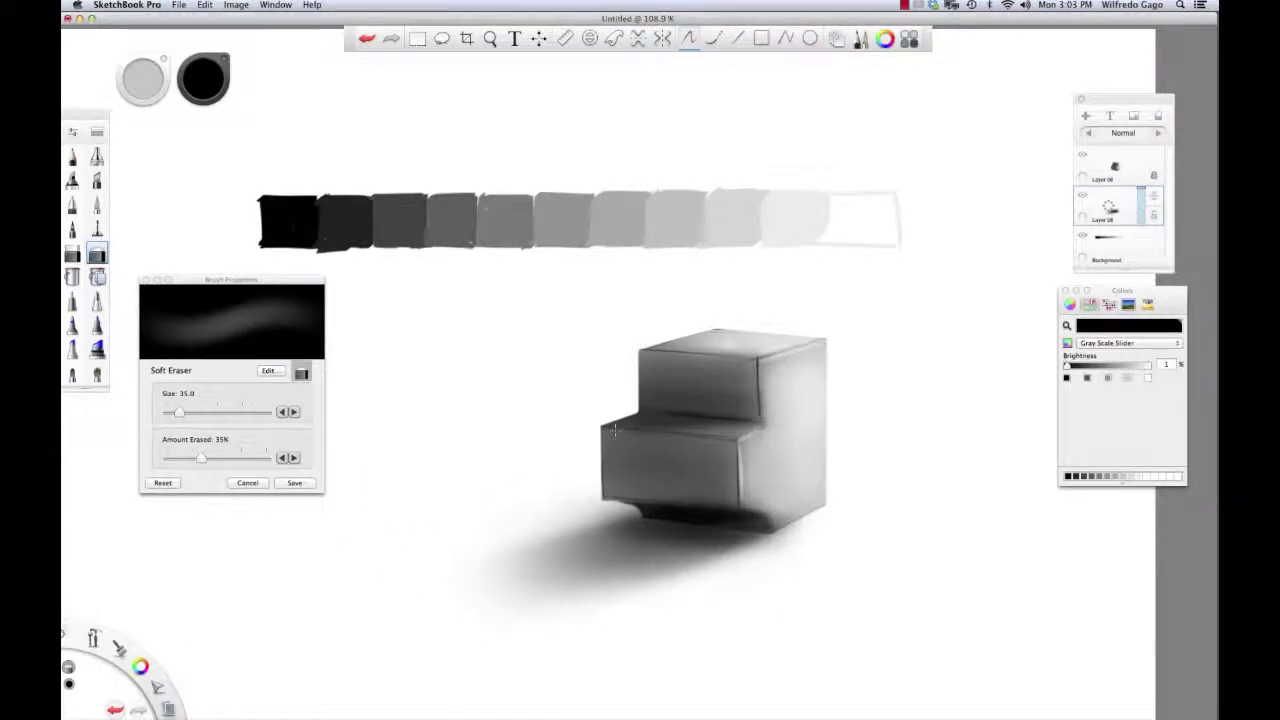
pyautogui.moveTo(764, 548); pyautogui.dragTo(700, 562)
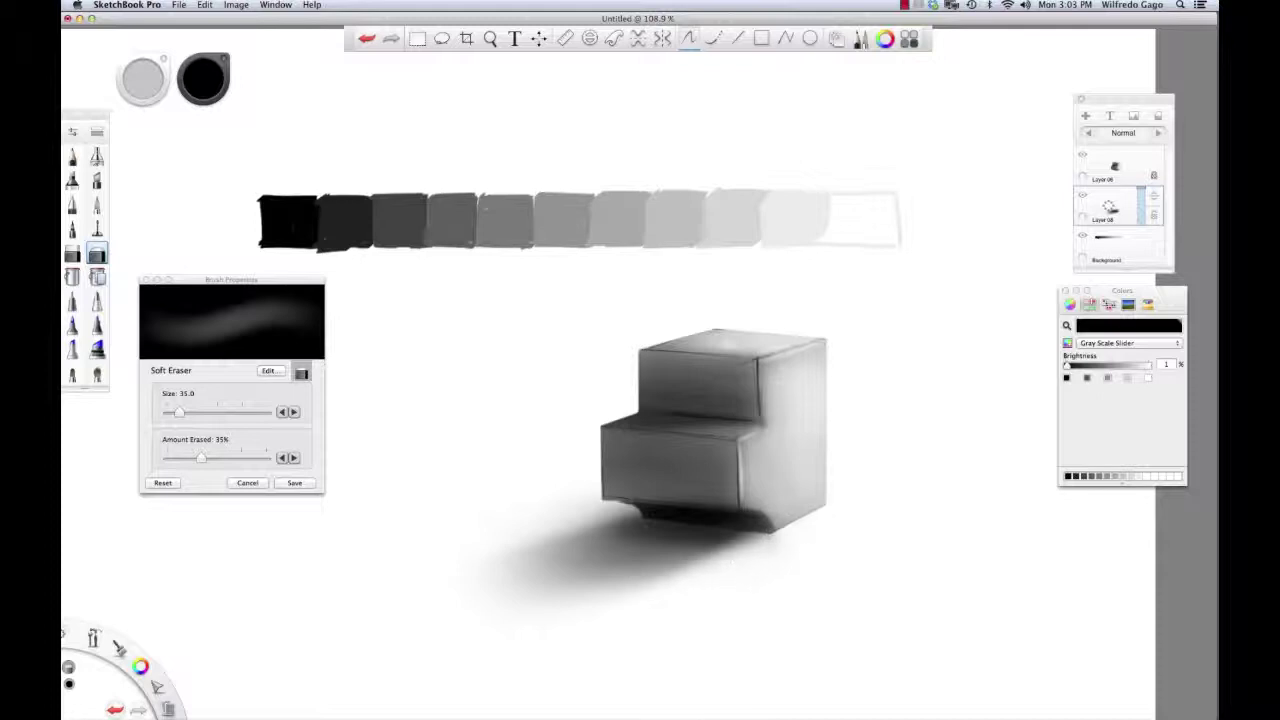
pyautogui.press('super+z')
pyautogui.moveTo(730, 490); pyautogui.dragTo(676, 481)
# Refine the cast shadow's lower-right and upper-left edges with the Soft Eraser at size 10.
pyautogui.press('[')
pyautogui.press('[')
pyautogui.press('[')
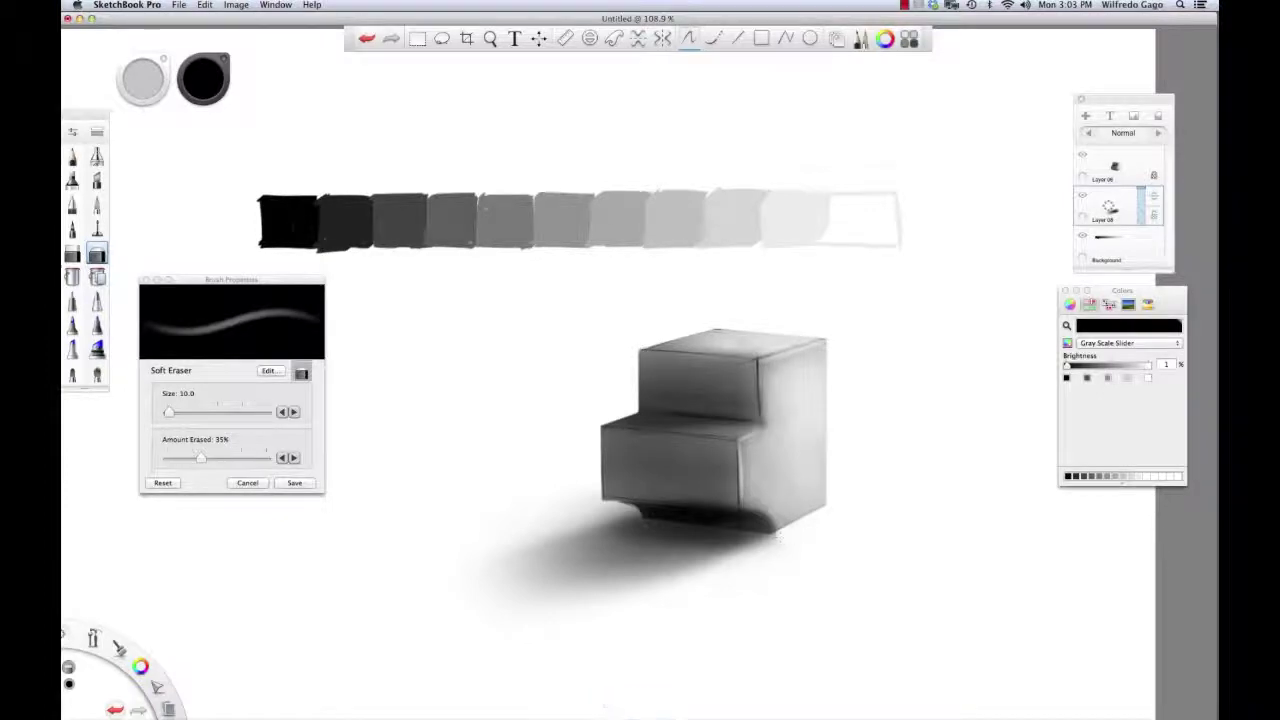
pyautogui.moveTo(782, 538); pyautogui.dragTo(692, 582)
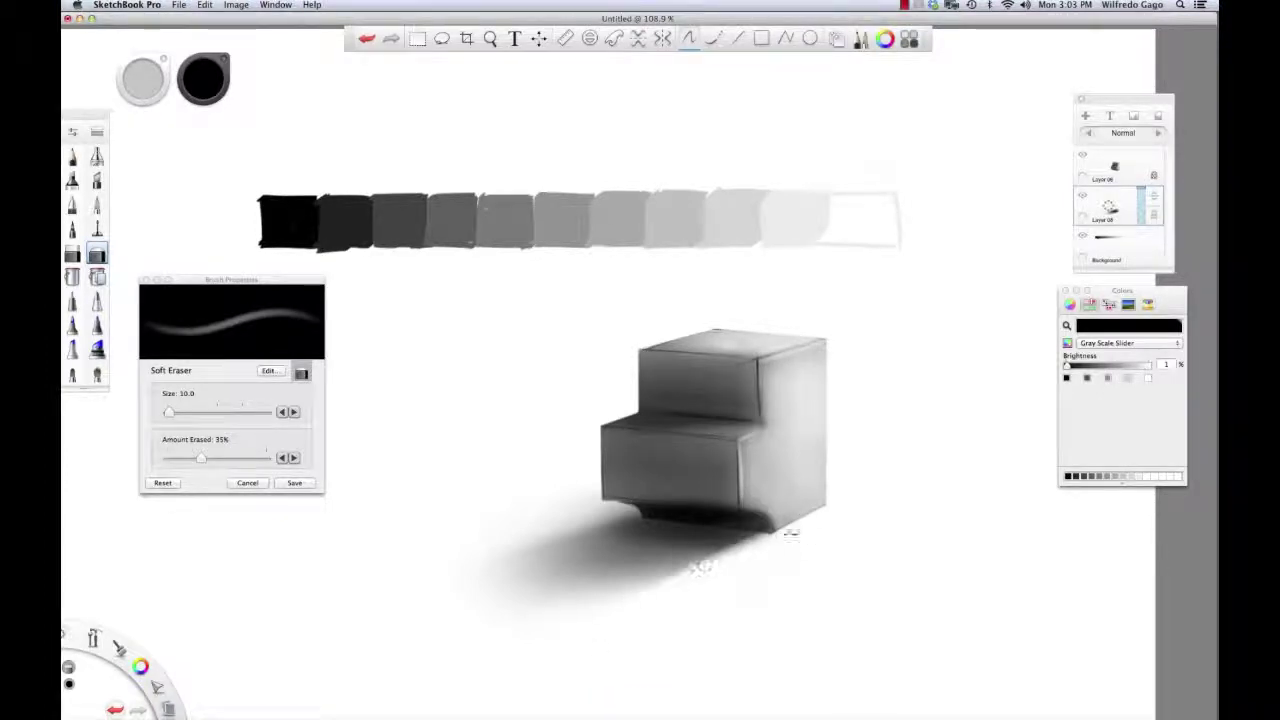
pyautogui.press('super+z')
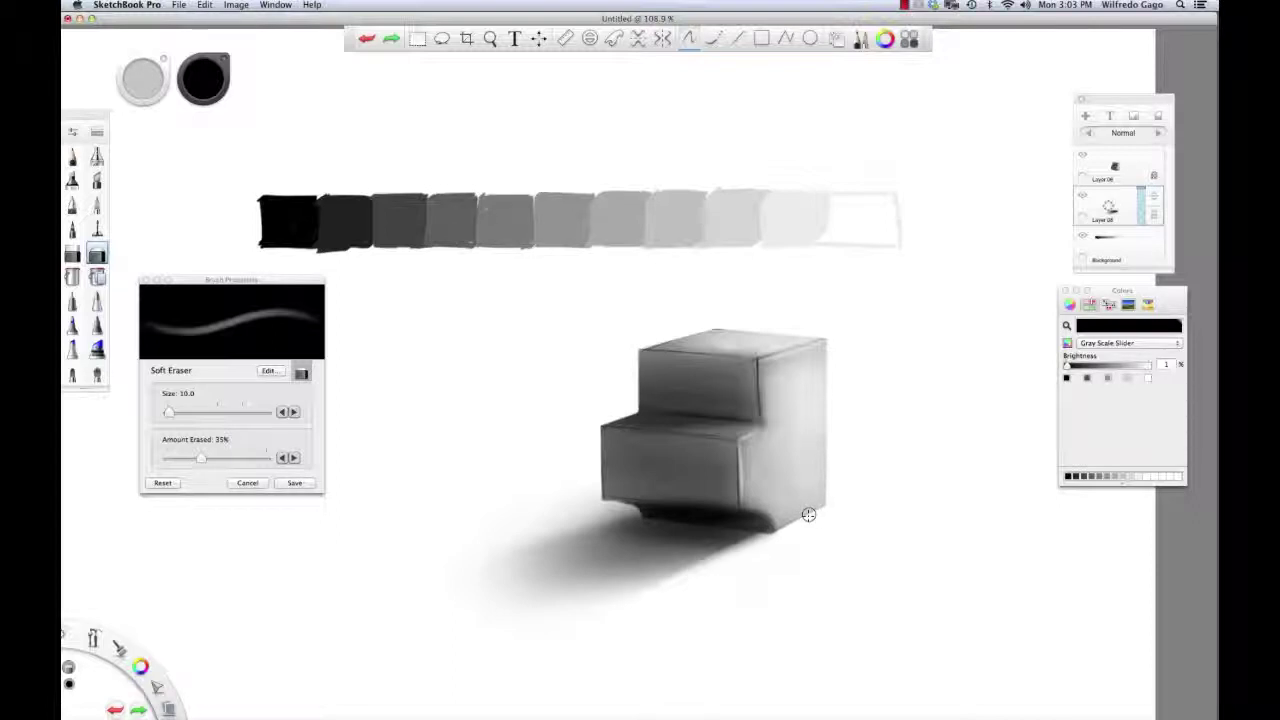
pyautogui.press('super+z')
pyautogui.moveTo(811, 514); pyautogui.dragTo(857, 497)
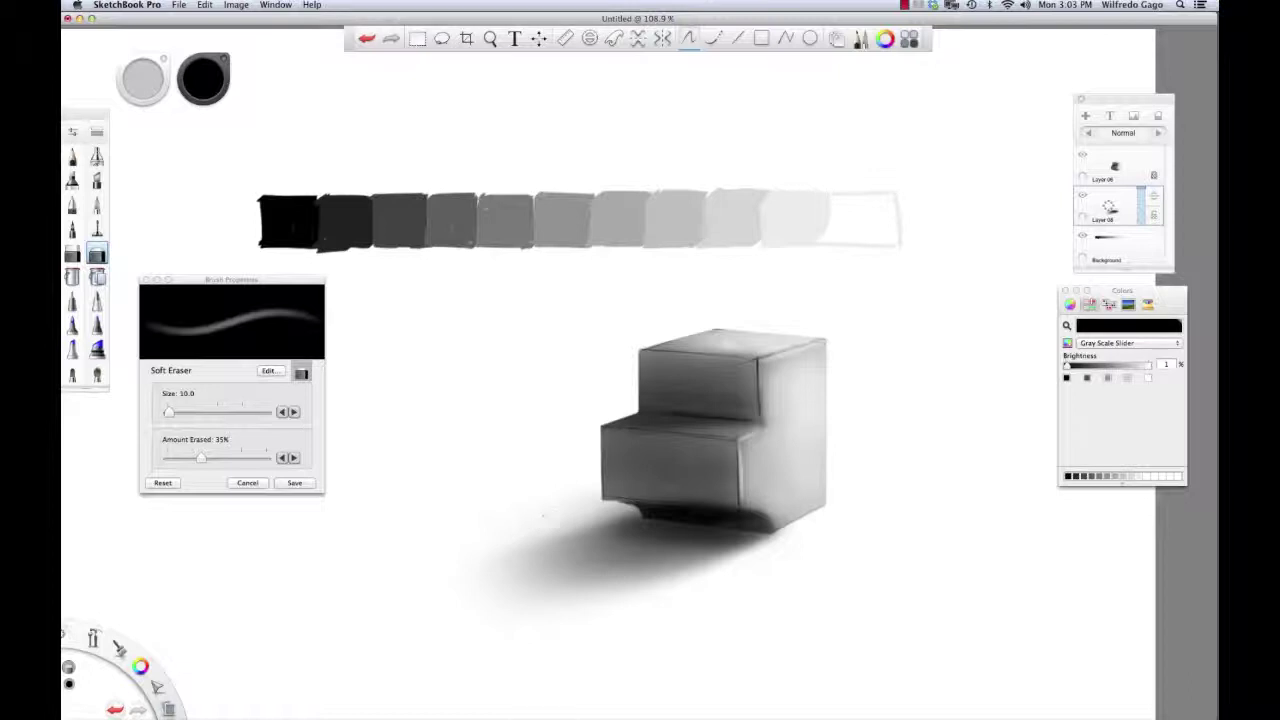
pyautogui.moveTo(550, 518)
pyautogui.mouseDown()
pyautogui.moveTo(650, 497)
pyautogui.moveTo(605, 505)
pyautogui.moveTo(745, 503)
pyautogui.moveTo(718, 506)
pyautogui.mouseUp()
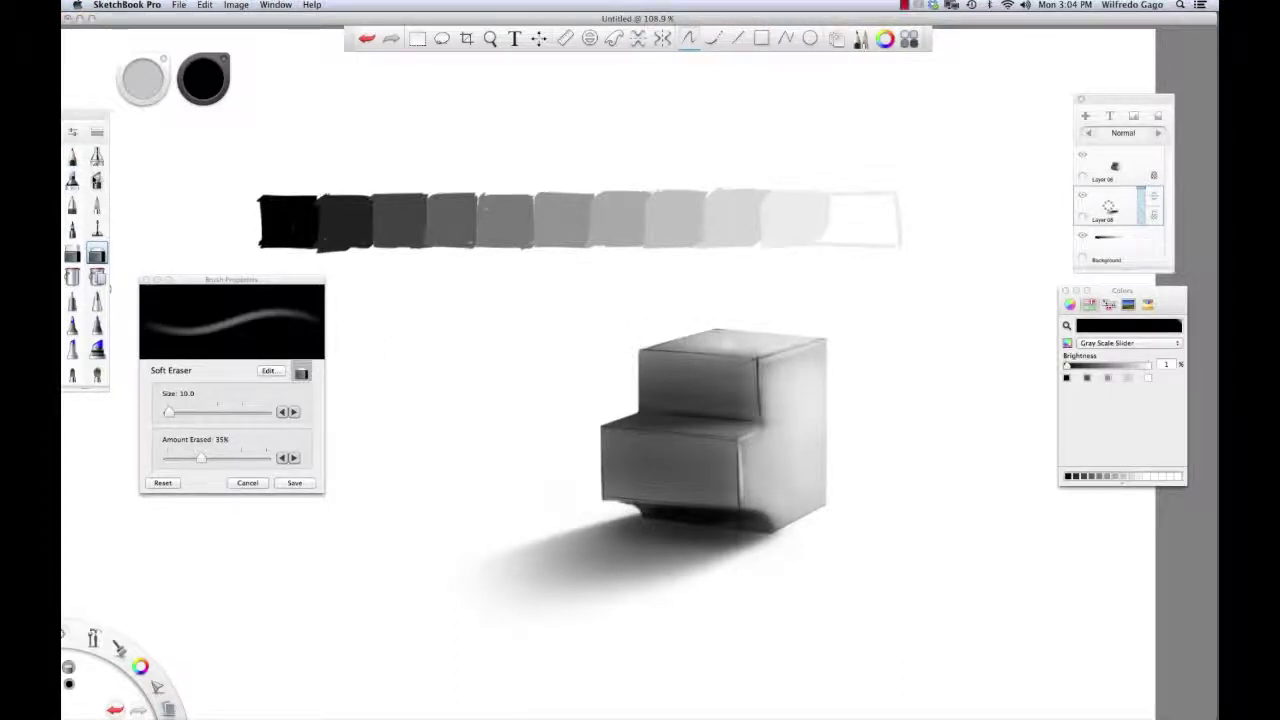
# Try to repaint the upper box's dark vertical corner edge with the Chisel Tip Pen in a sampled 41% grey.
pyautogui.click(97, 181)
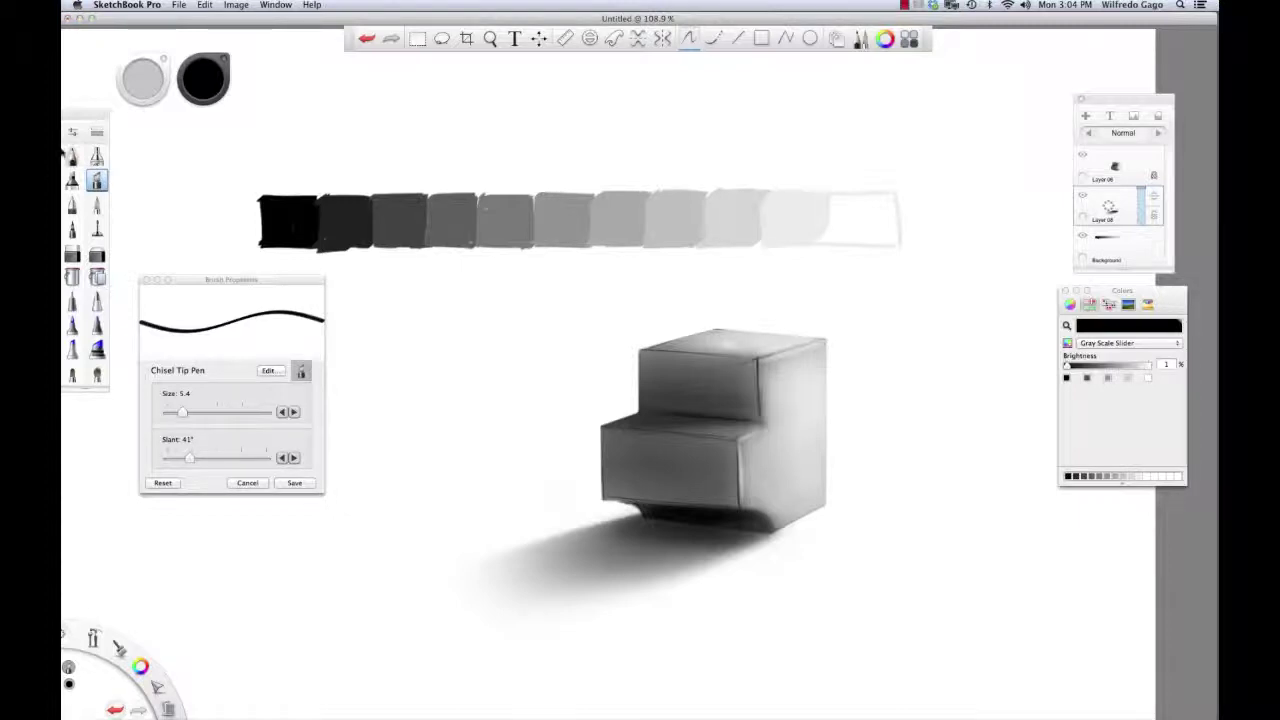
pyautogui.keyDown('alt'); pyautogui.click(752, 373); pyautogui.keyUp('alt')
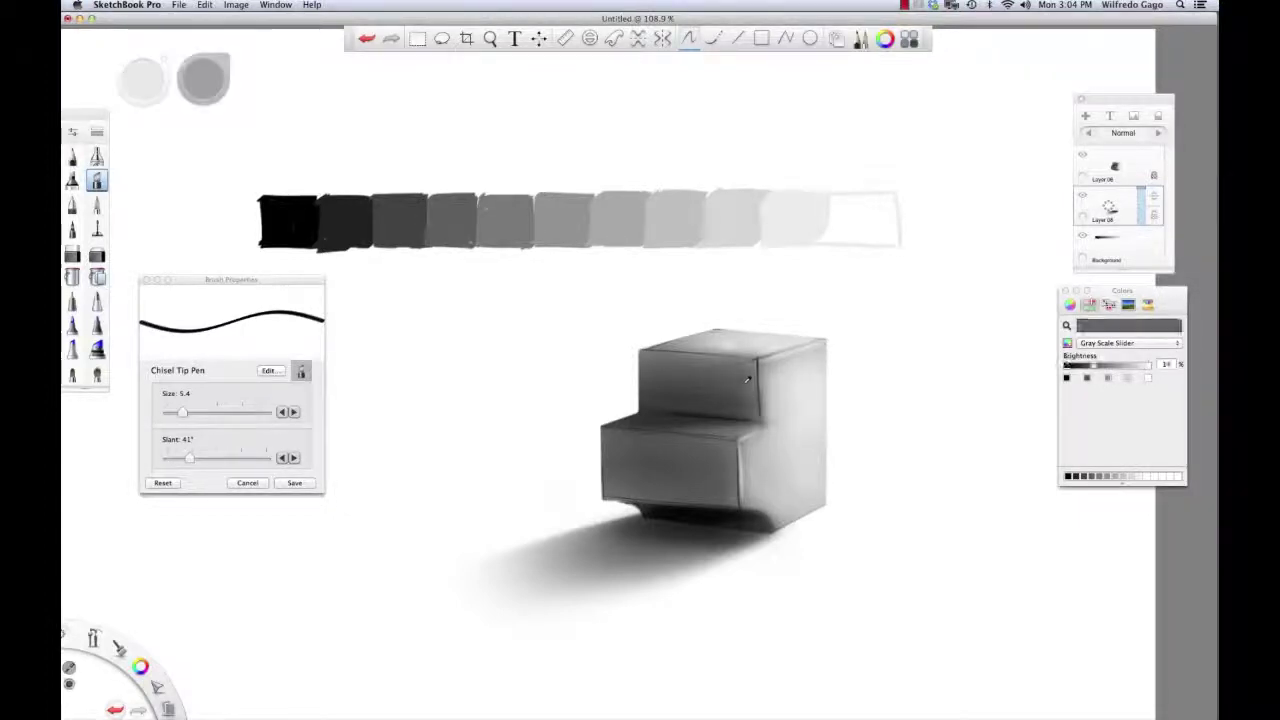
pyautogui.keyDown('alt'); pyautogui.click(753, 371); pyautogui.keyUp('alt')
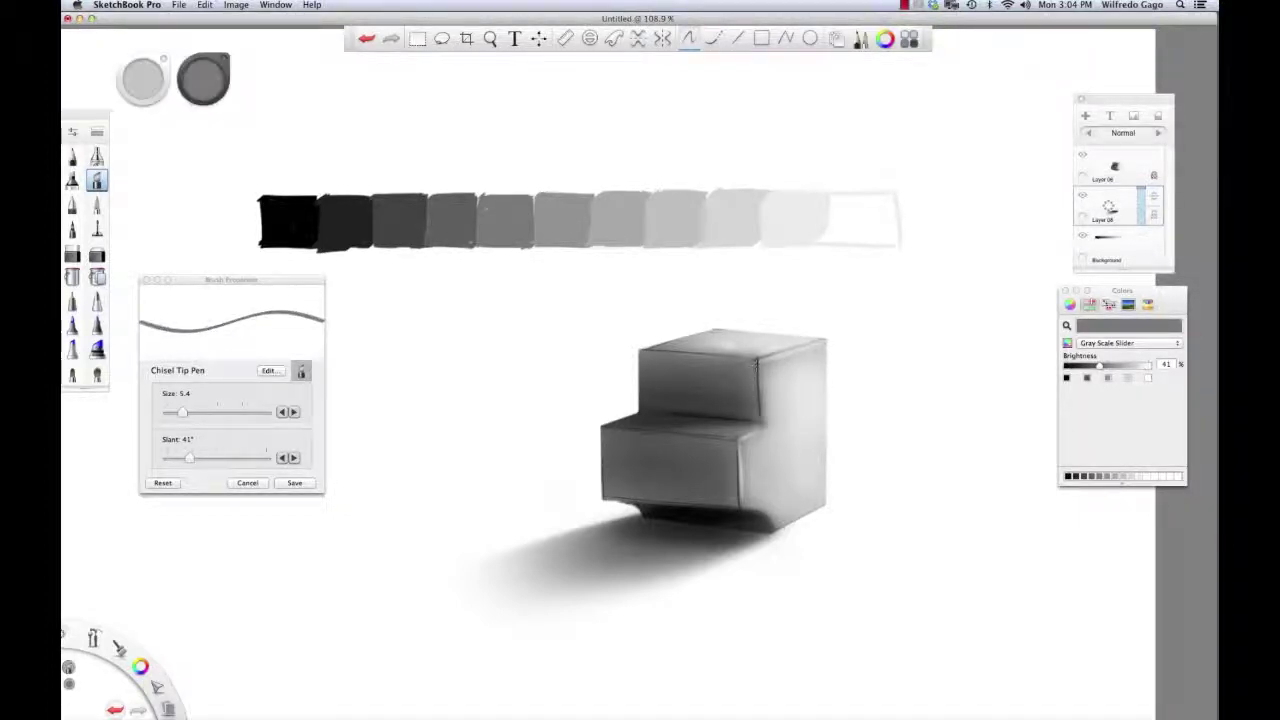
pyautogui.moveTo(754, 360); pyautogui.dragTo(757, 421)
pyautogui.press('super+z')
# Switch to Layer 06 and try covering the upper box's vertical corner edge with a sampled 42% grey.
pyautogui.click(1132, 170)
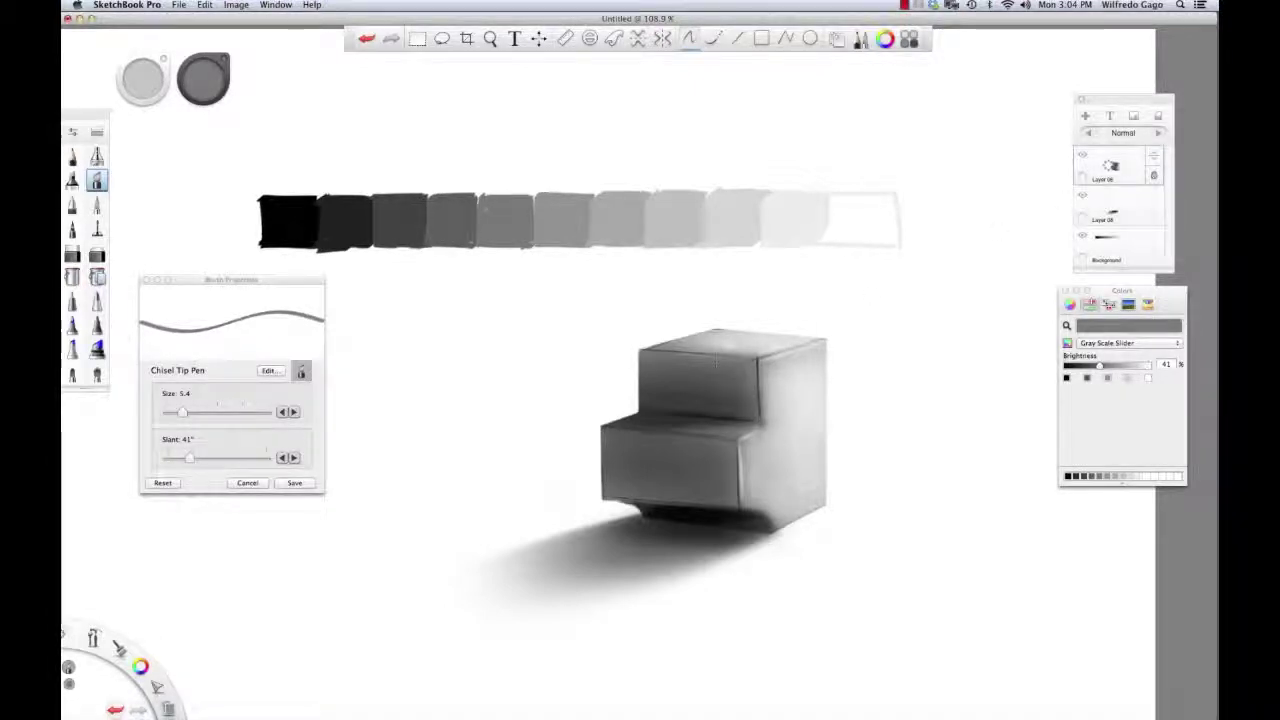
pyautogui.keyDown('alt'); pyautogui.click(715, 362); pyautogui.keyUp('alt')
pyautogui.moveTo(757, 356); pyautogui.dragTo(756, 412)
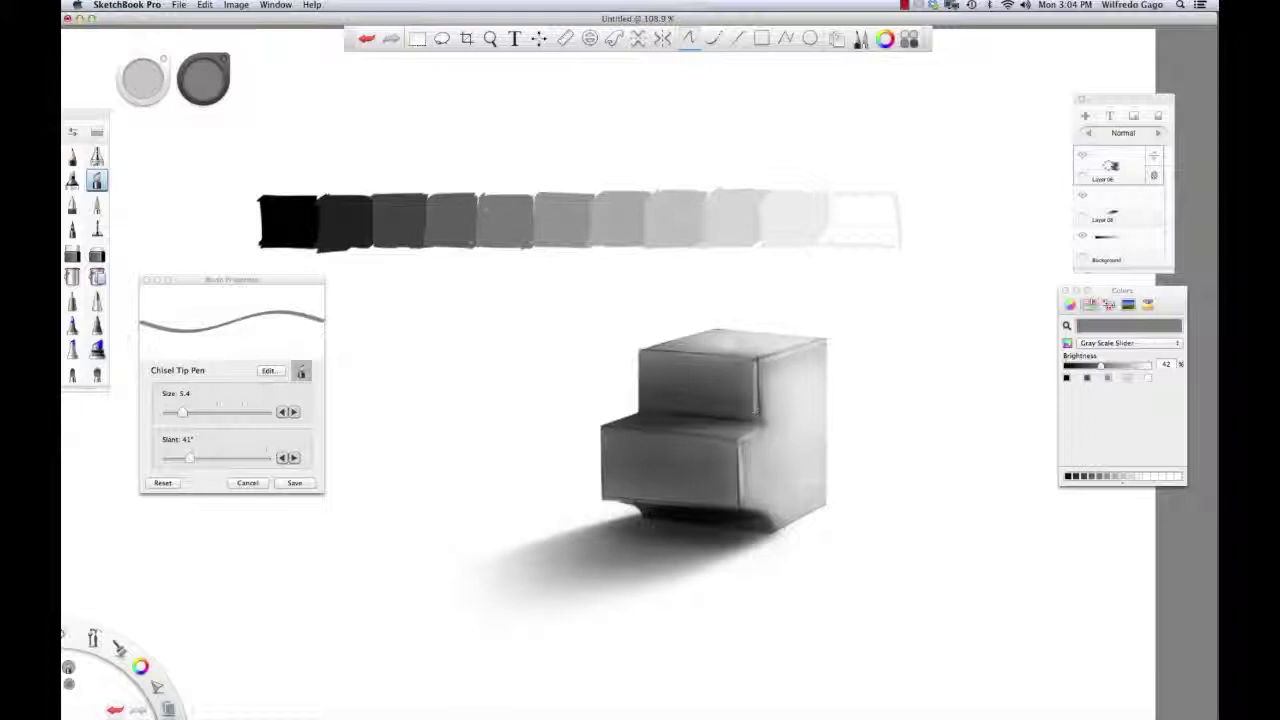
pyautogui.press('super+z')
# Try repainting the upper box's vertical corner edge in sampled greys of 34% and 50% brightness.
pyautogui.keyDown('alt'); pyautogui.click(750, 406); pyautogui.keyUp('alt')
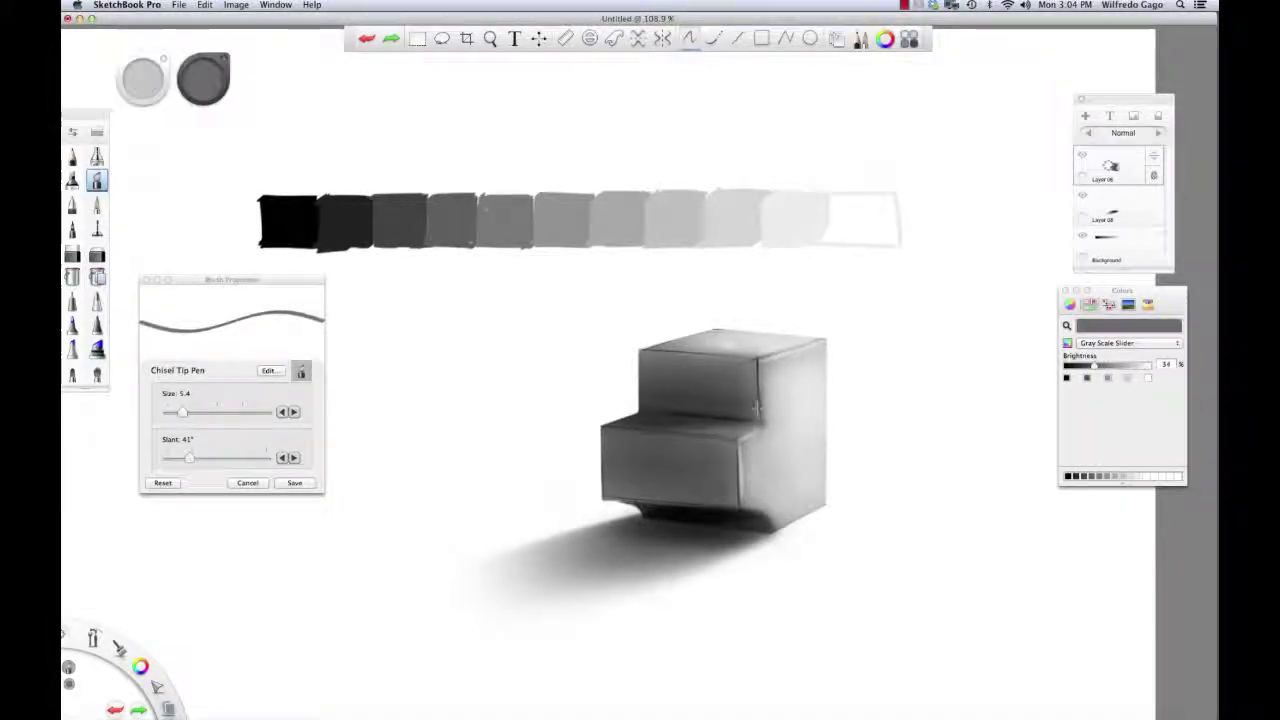
pyautogui.moveTo(757, 358); pyautogui.dragTo(757, 410)
pyautogui.press('super+z')
pyautogui.keyDown('alt'); pyautogui.click(761, 396); pyautogui.keyUp('alt')
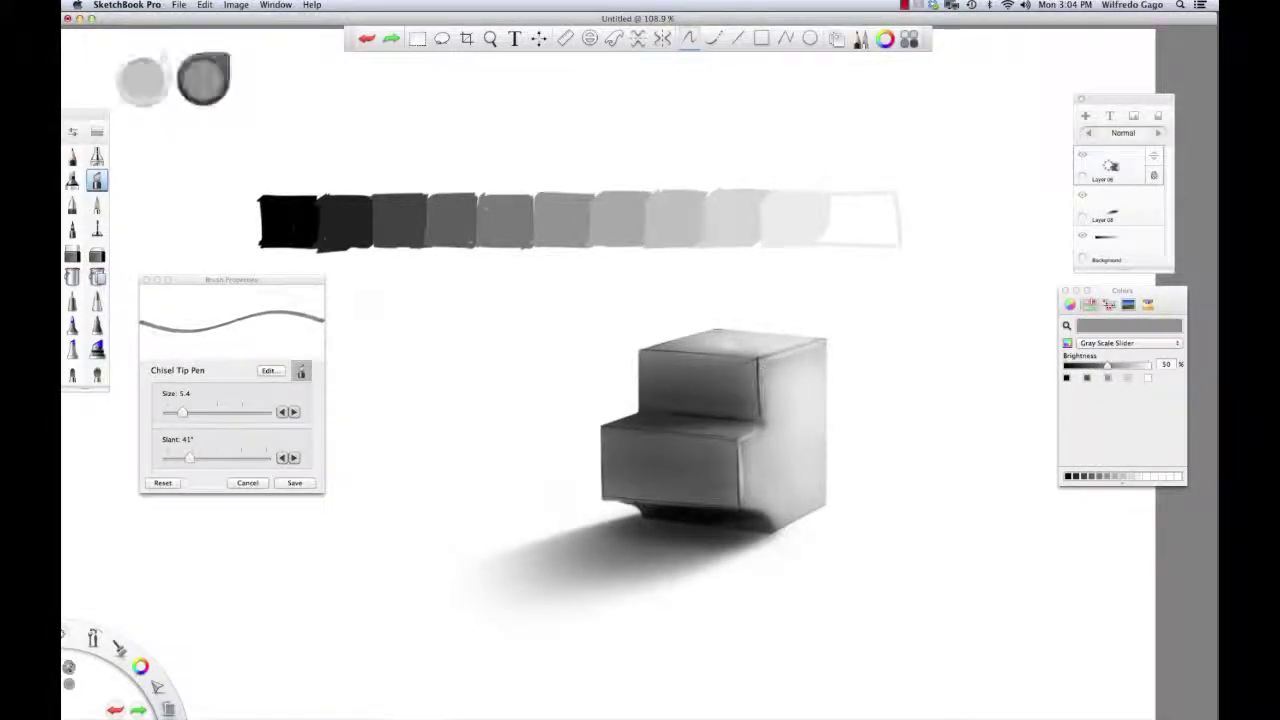
pyautogui.moveTo(758, 356); pyautogui.dragTo(760, 416)
pyautogui.press('super+z')
# Touch up the lower end of the upper box's corner edge in 45% grey and the side face beside it in 64% grey.
pyautogui.keyDown('alt'); pyautogui.click(764, 362); pyautogui.keyUp('alt')
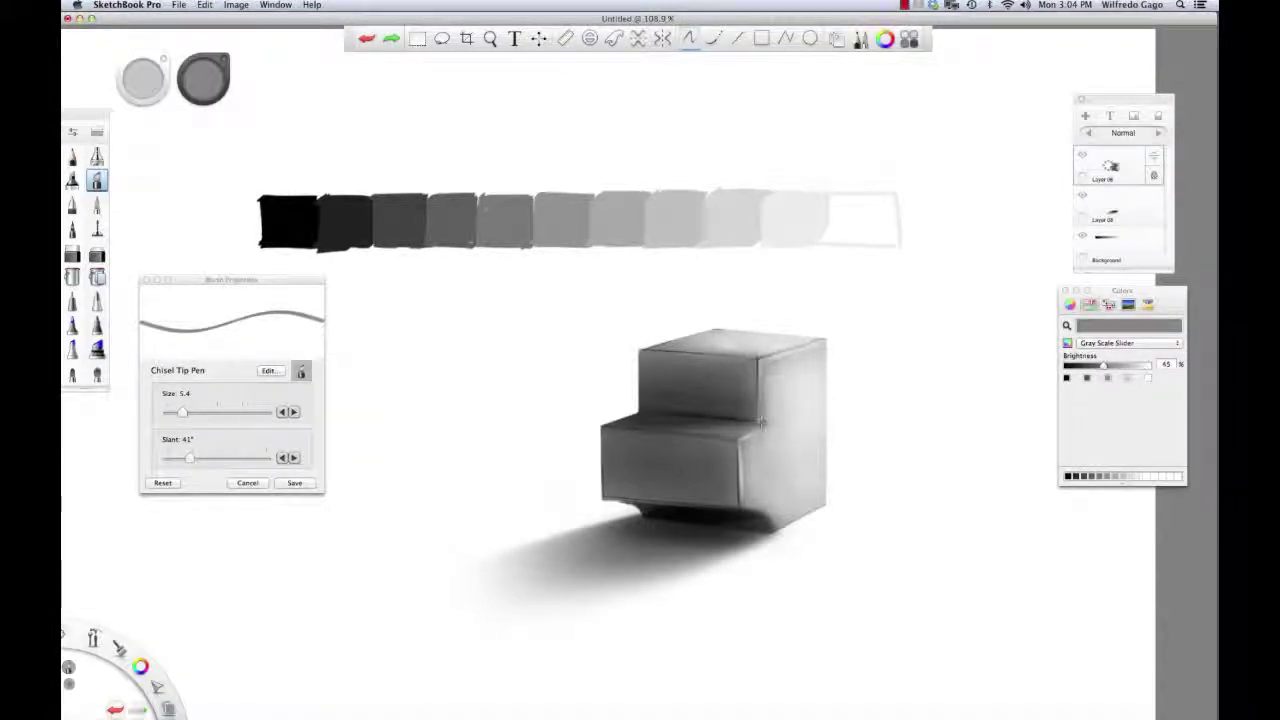
pyautogui.moveTo(762, 423); pyautogui.dragTo(762, 425)
pyautogui.keyDown('alt'); pyautogui.click(772, 390); pyautogui.keyUp('alt')
pyautogui.moveTo(765, 361); pyautogui.dragTo(770, 417)
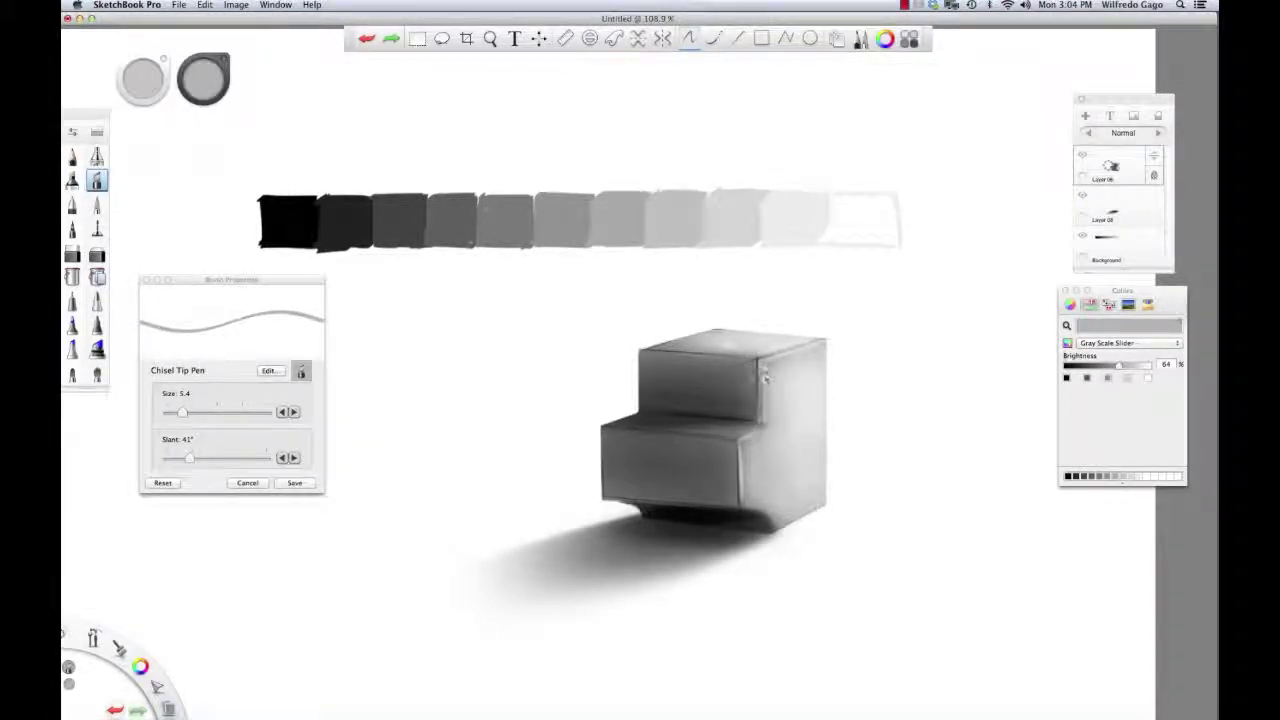
# Set up the Pencil with white sampled from the value scale and try highlighting the upper box's vertical corner edge.
pyautogui.click(96, 155)
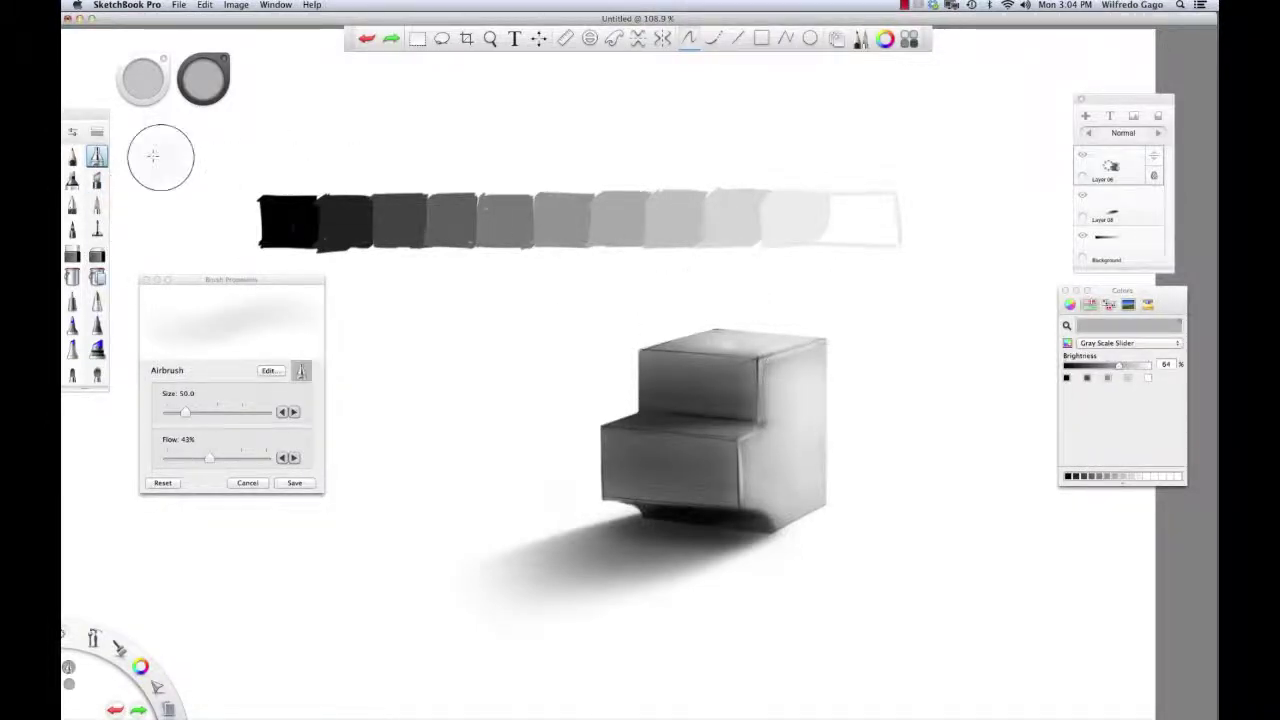
pyautogui.click(72, 155)
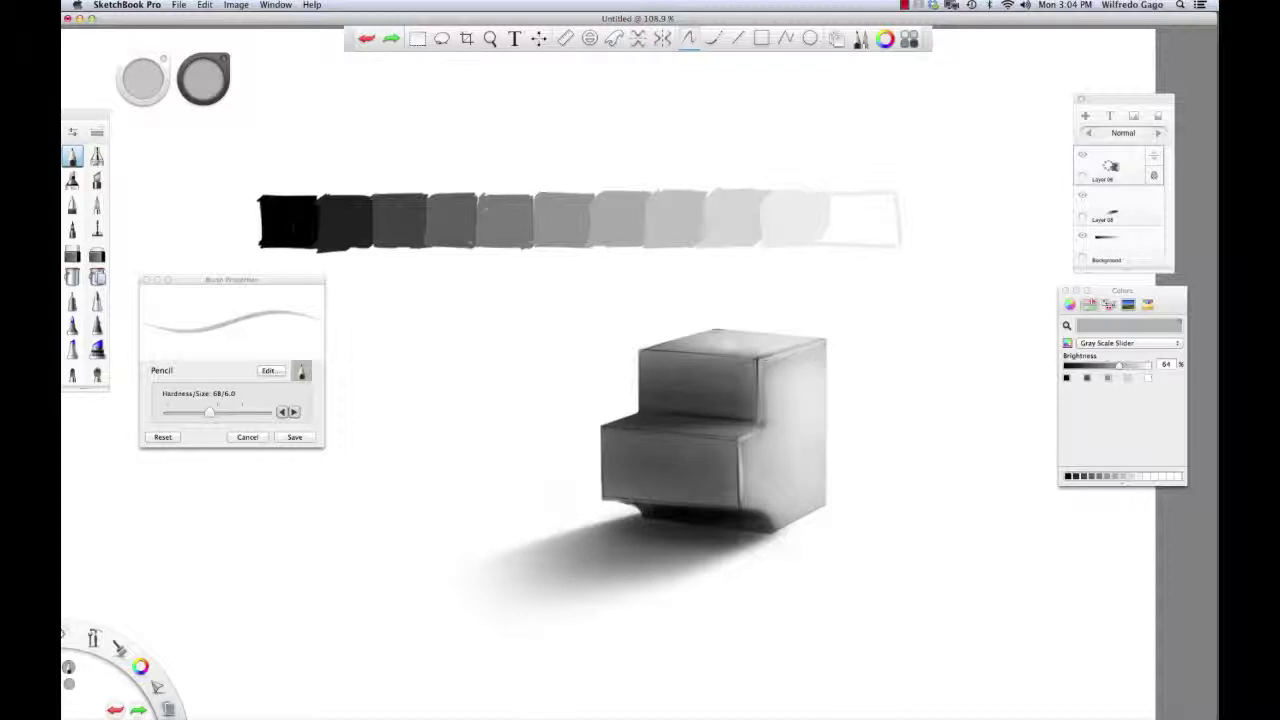
pyautogui.keyDown('alt'); pyautogui.click(862, 233); pyautogui.keyUp('alt')
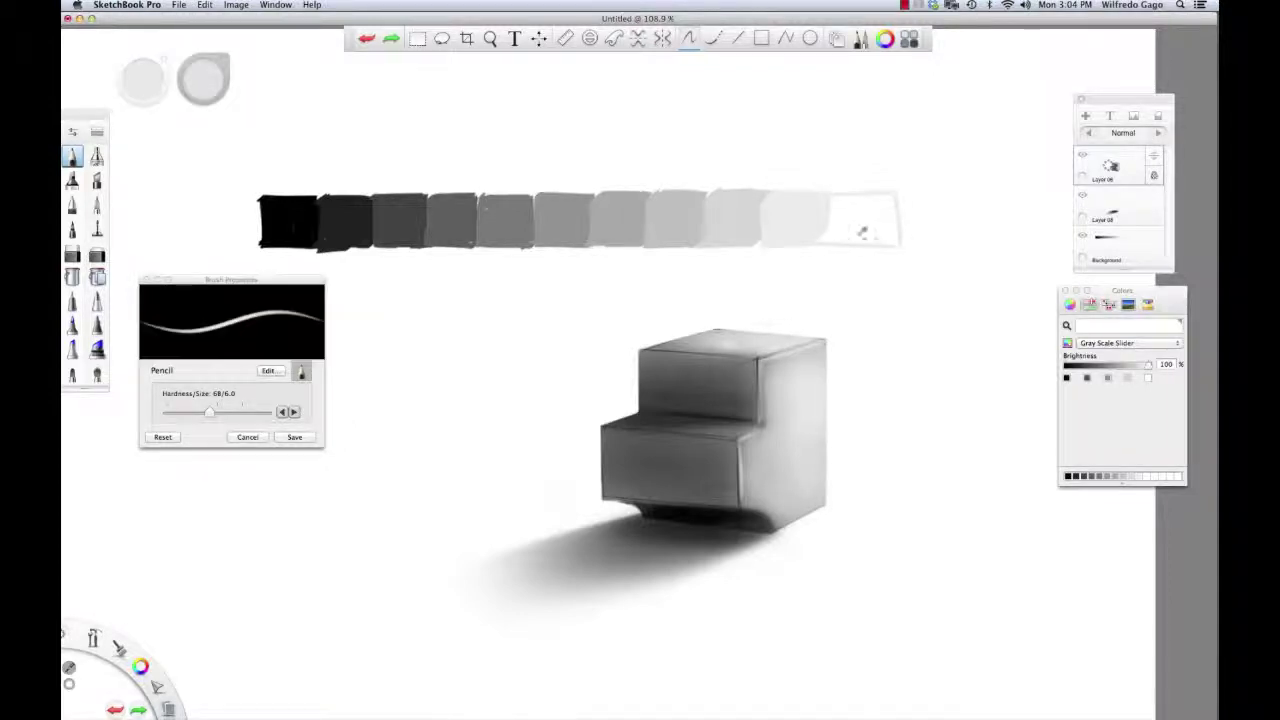
pyautogui.moveTo(758, 361)
pyautogui.mouseDown()
pyautogui.moveTo(799, 346)
pyautogui.moveTo(758, 363)
pyautogui.mouseUp()
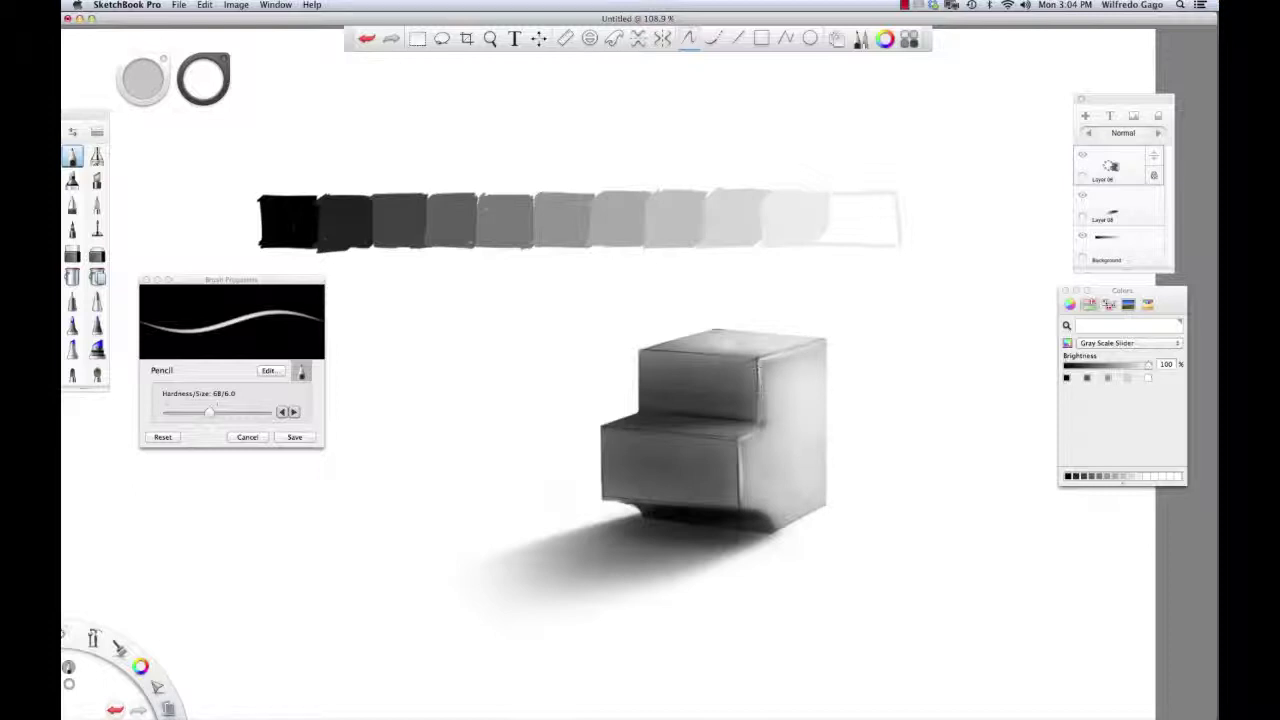
pyautogui.hotkey('ctrl', 'z')
pyautogui.moveTo(758, 363); pyautogui.dragTo(759, 404)
pyautogui.press('super+z')
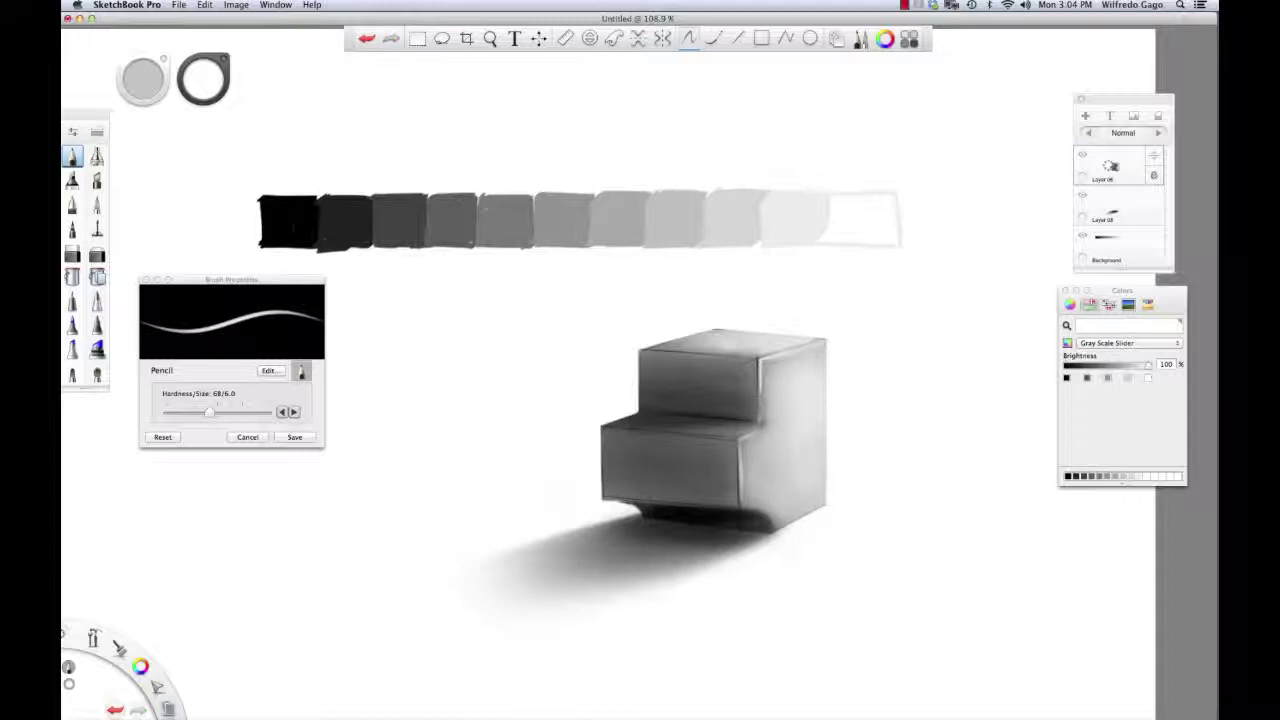